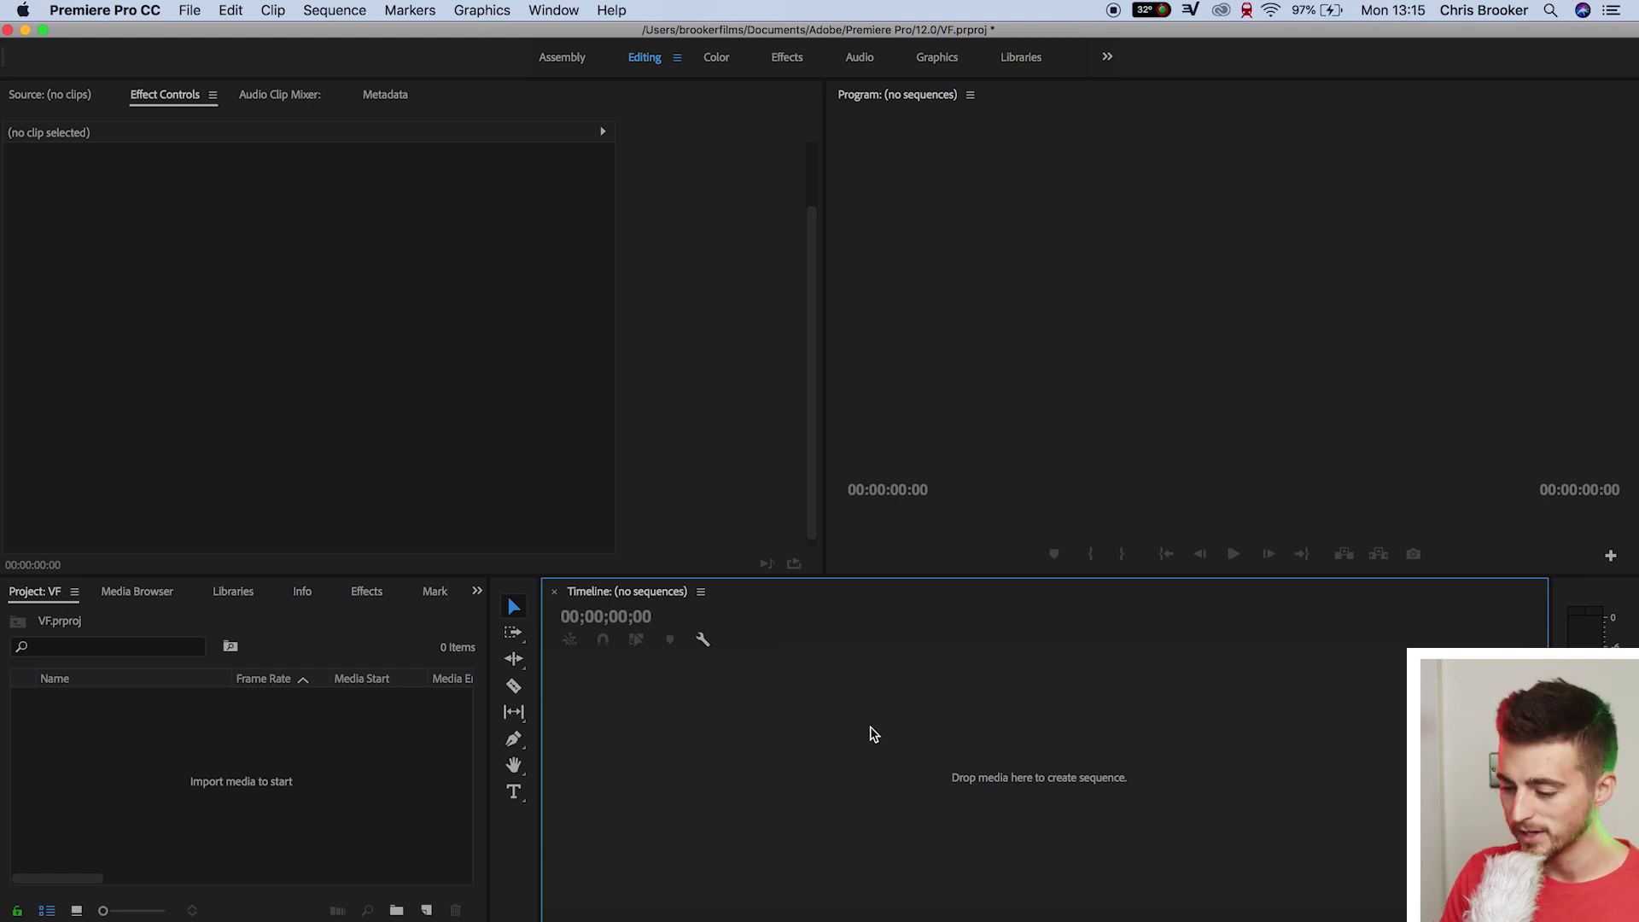
Start a new sequence with Custom editing mode and a 23.976 fps timebase.
{"action": "left_click", "coordinate": [189, 10]}
{"action": "mouse_move", "coordinate": [205, 32]}
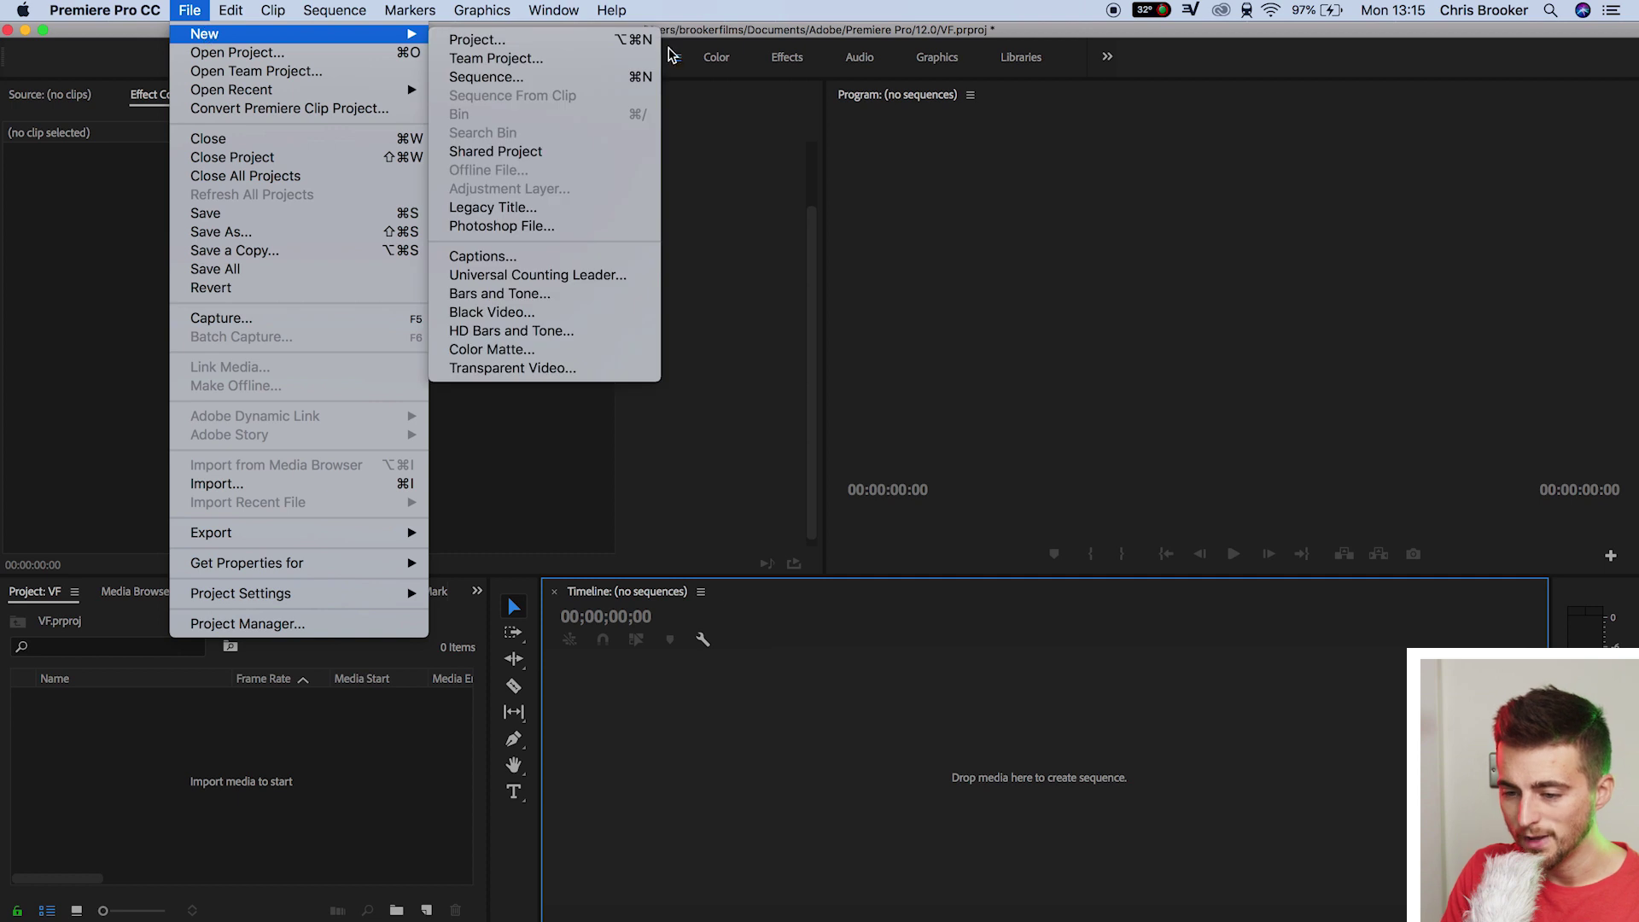
{"action": "left_click", "coordinate": [588, 86]}
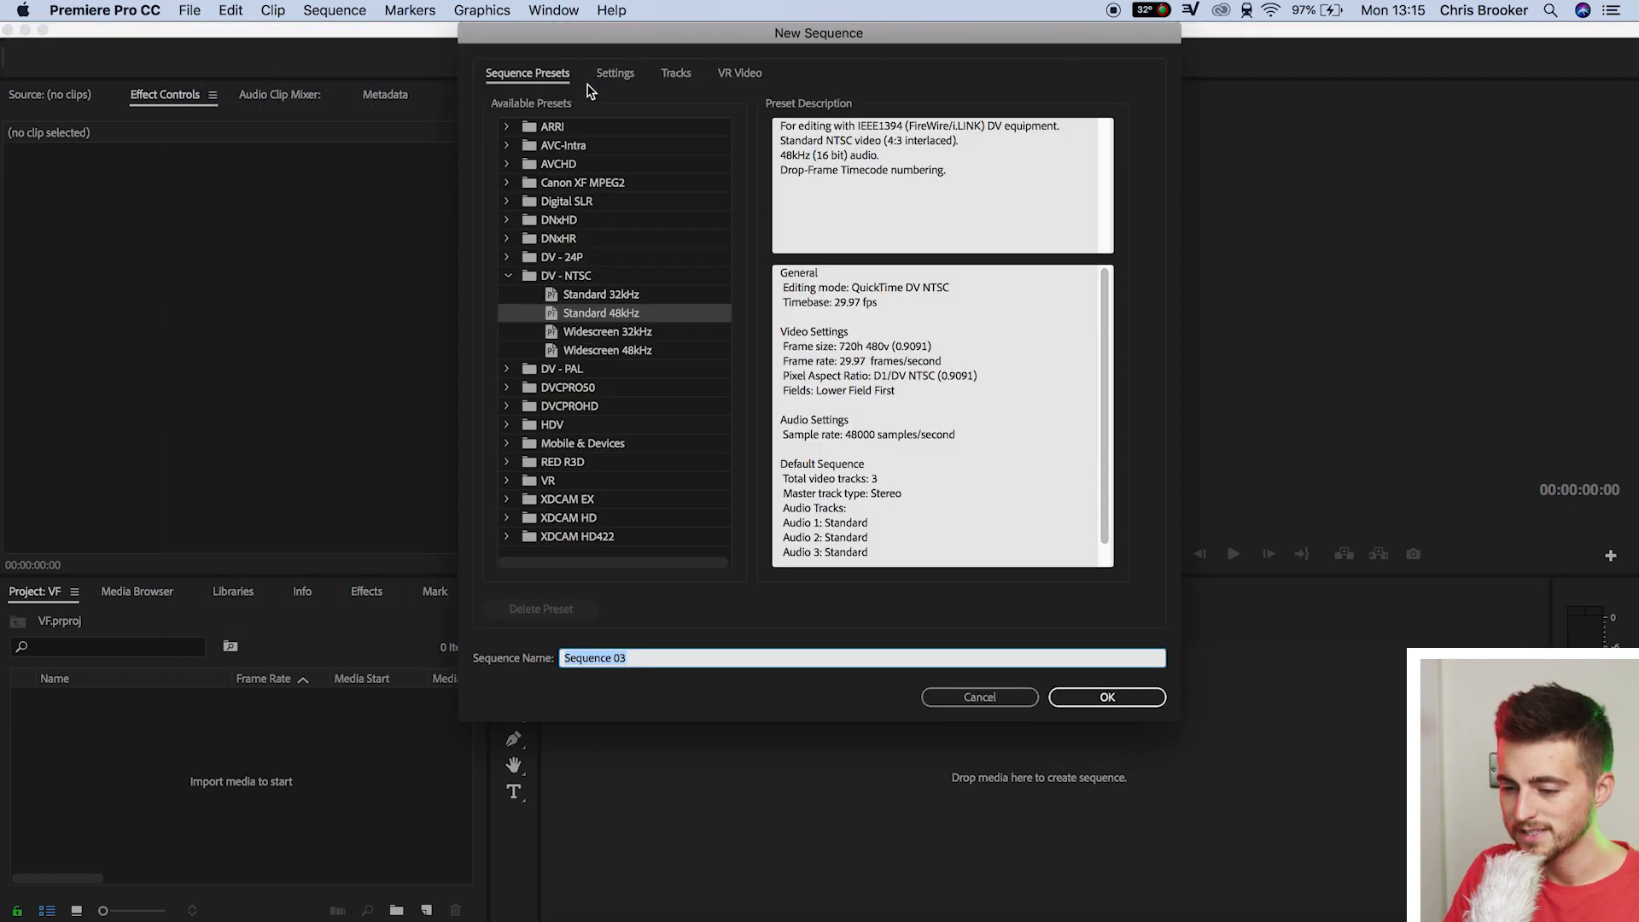
{"action": "left_click", "coordinate": [623, 81]}
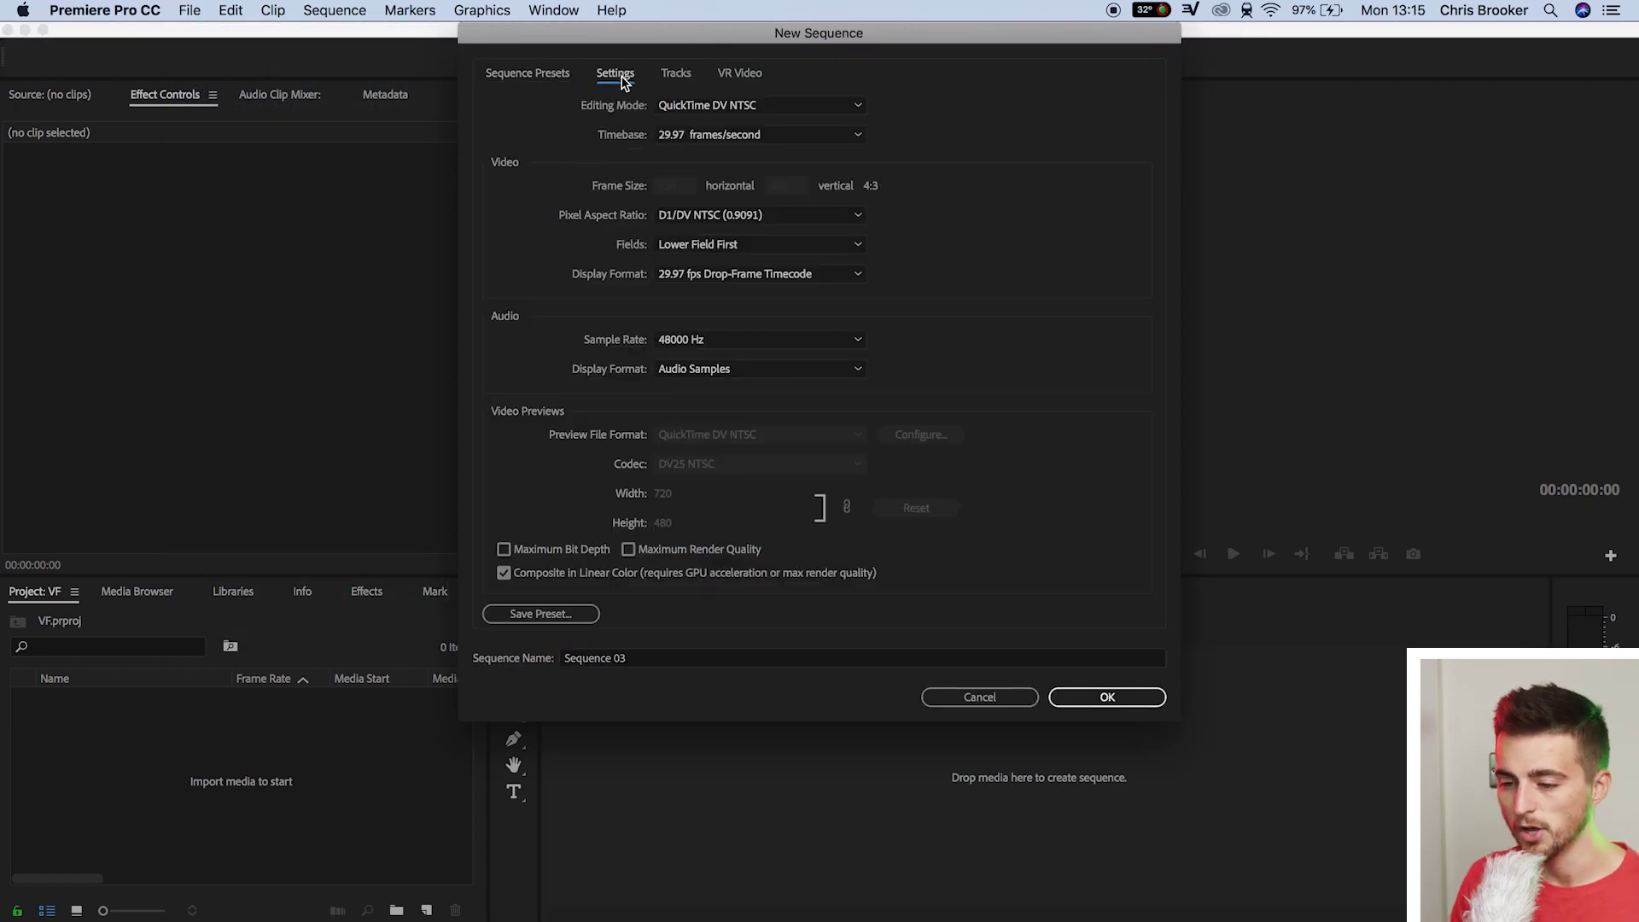
{"action": "left_click", "coordinate": [695, 98]}
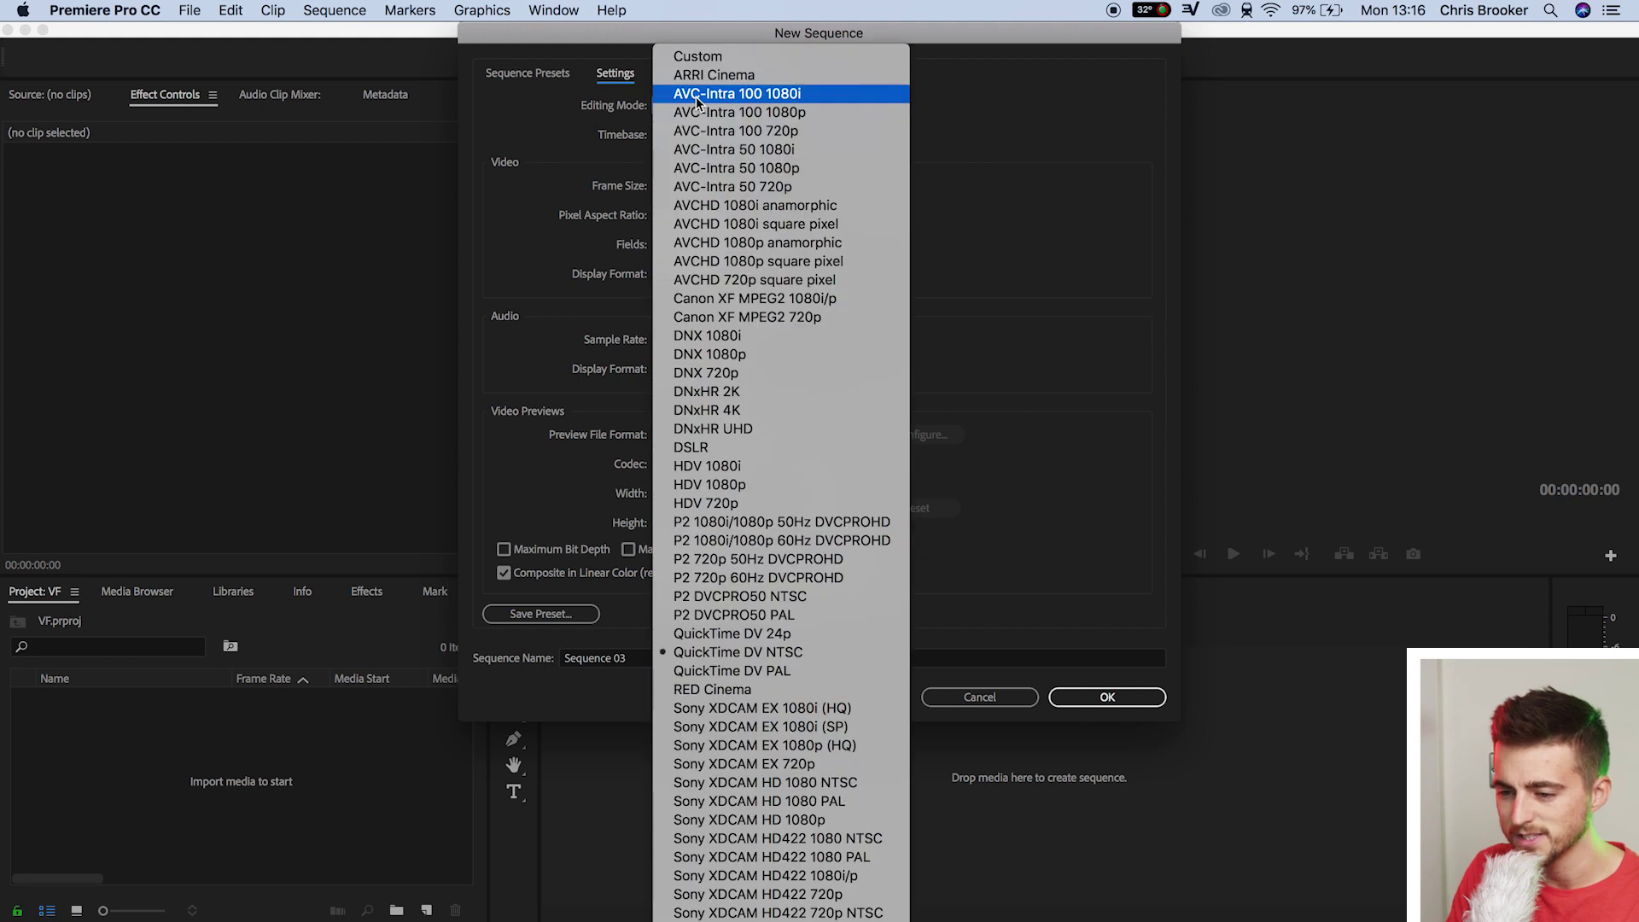
{"action": "left_click", "coordinate": [713, 58]}
{"action": "left_click", "coordinate": [704, 133]}
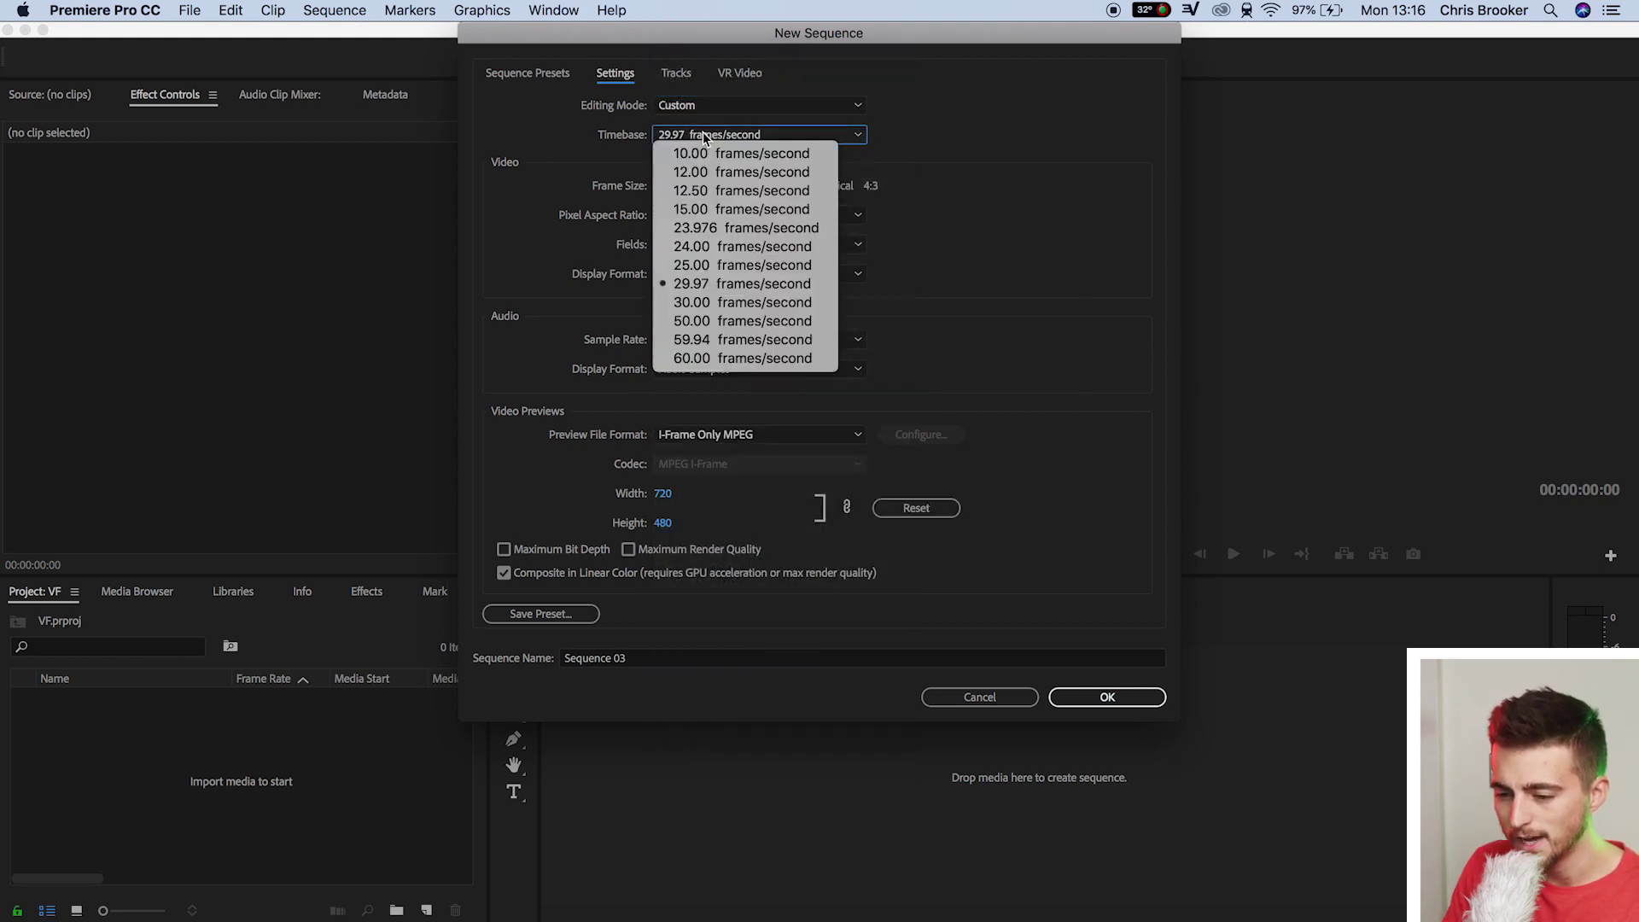
{"action": "left_click", "coordinate": [698, 227]}
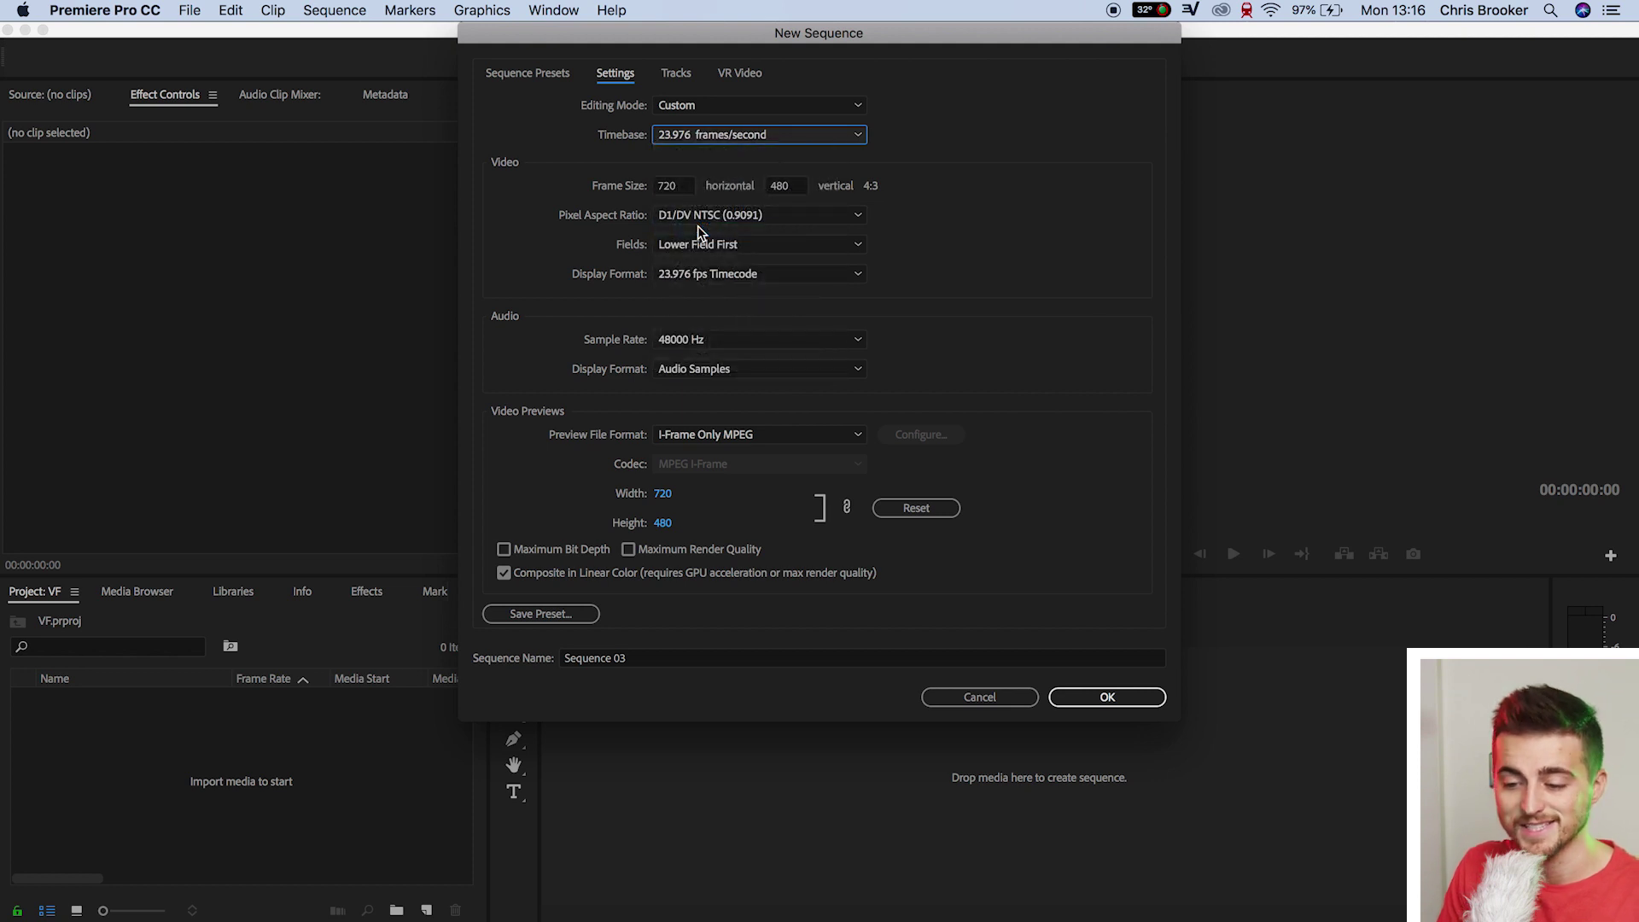
Set frame size 1920×1080, Square Pixels and No Fields, then create Sequence 03.
{"action": "left_click", "coordinate": [667, 186]}
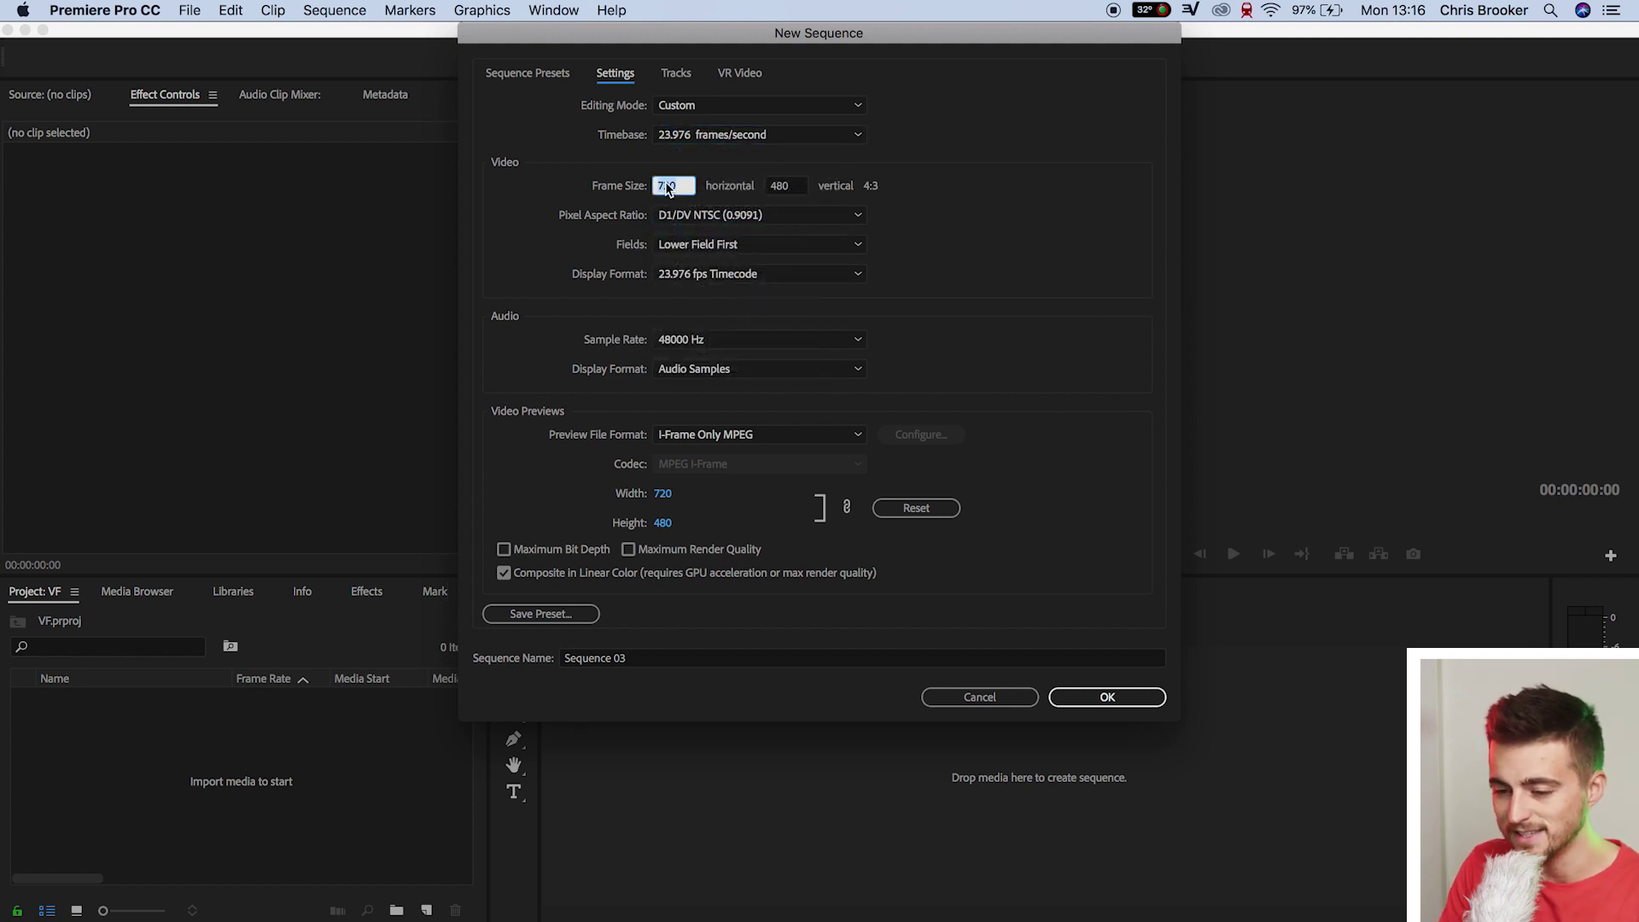
{"action": "type", "text": "19"}
{"action": "key", "text": "Tab"}
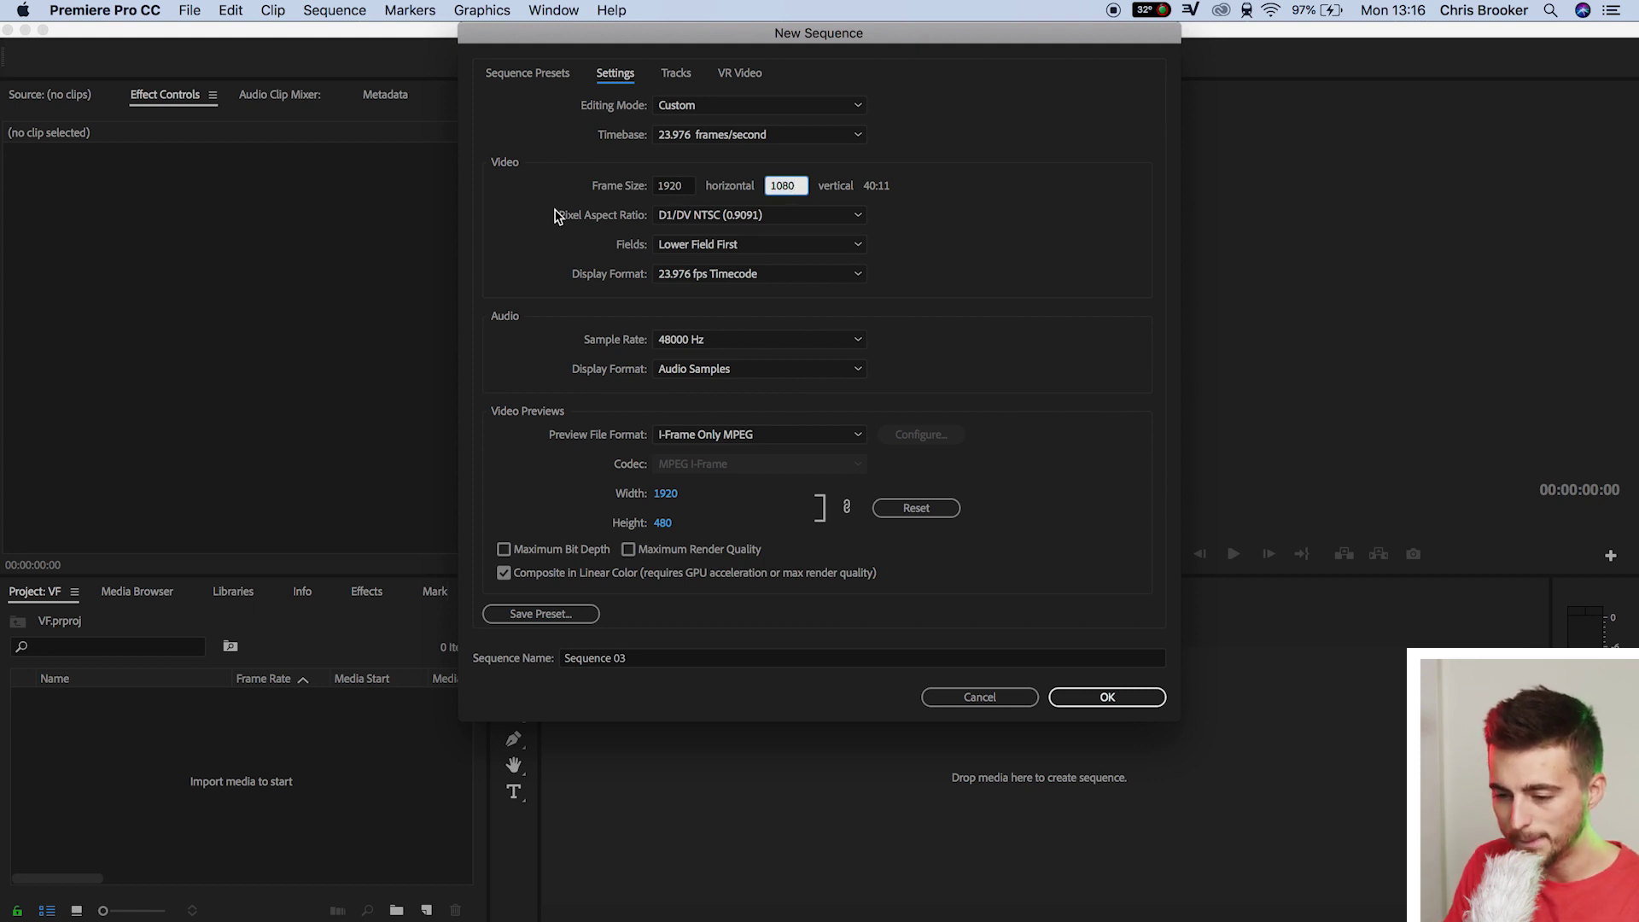
{"action": "left_click", "coordinate": [683, 215]}
{"action": "left_click", "coordinate": [715, 232]}
{"action": "left_click", "coordinate": [694, 248]}
{"action": "left_click", "coordinate": [688, 265]}
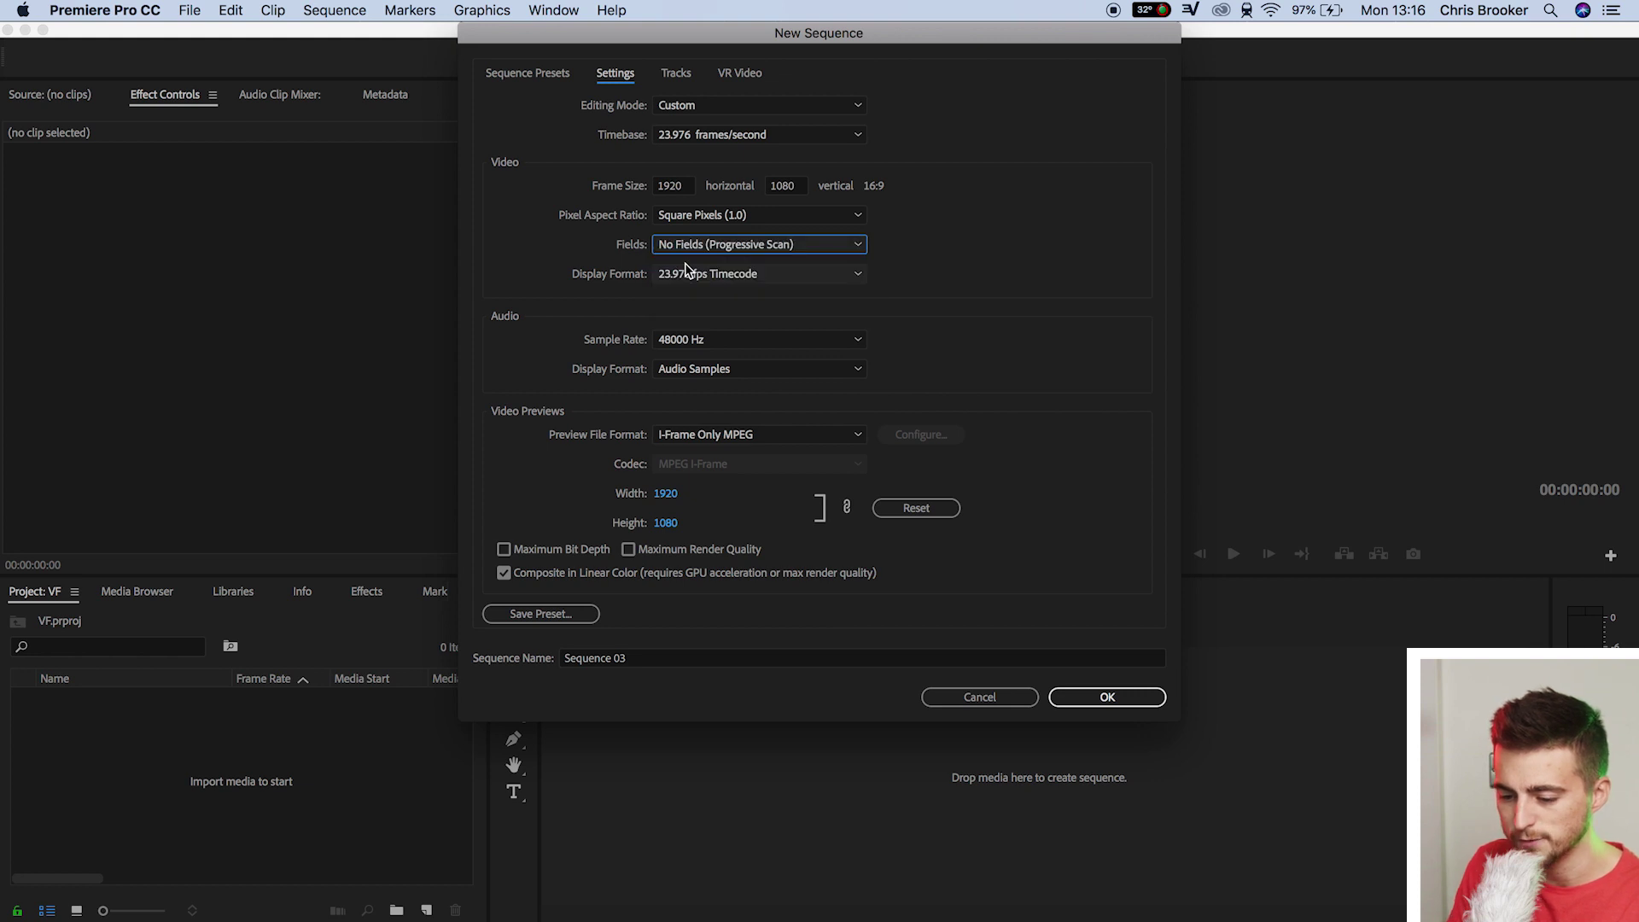
{"action": "left_click", "coordinate": [666, 659]}
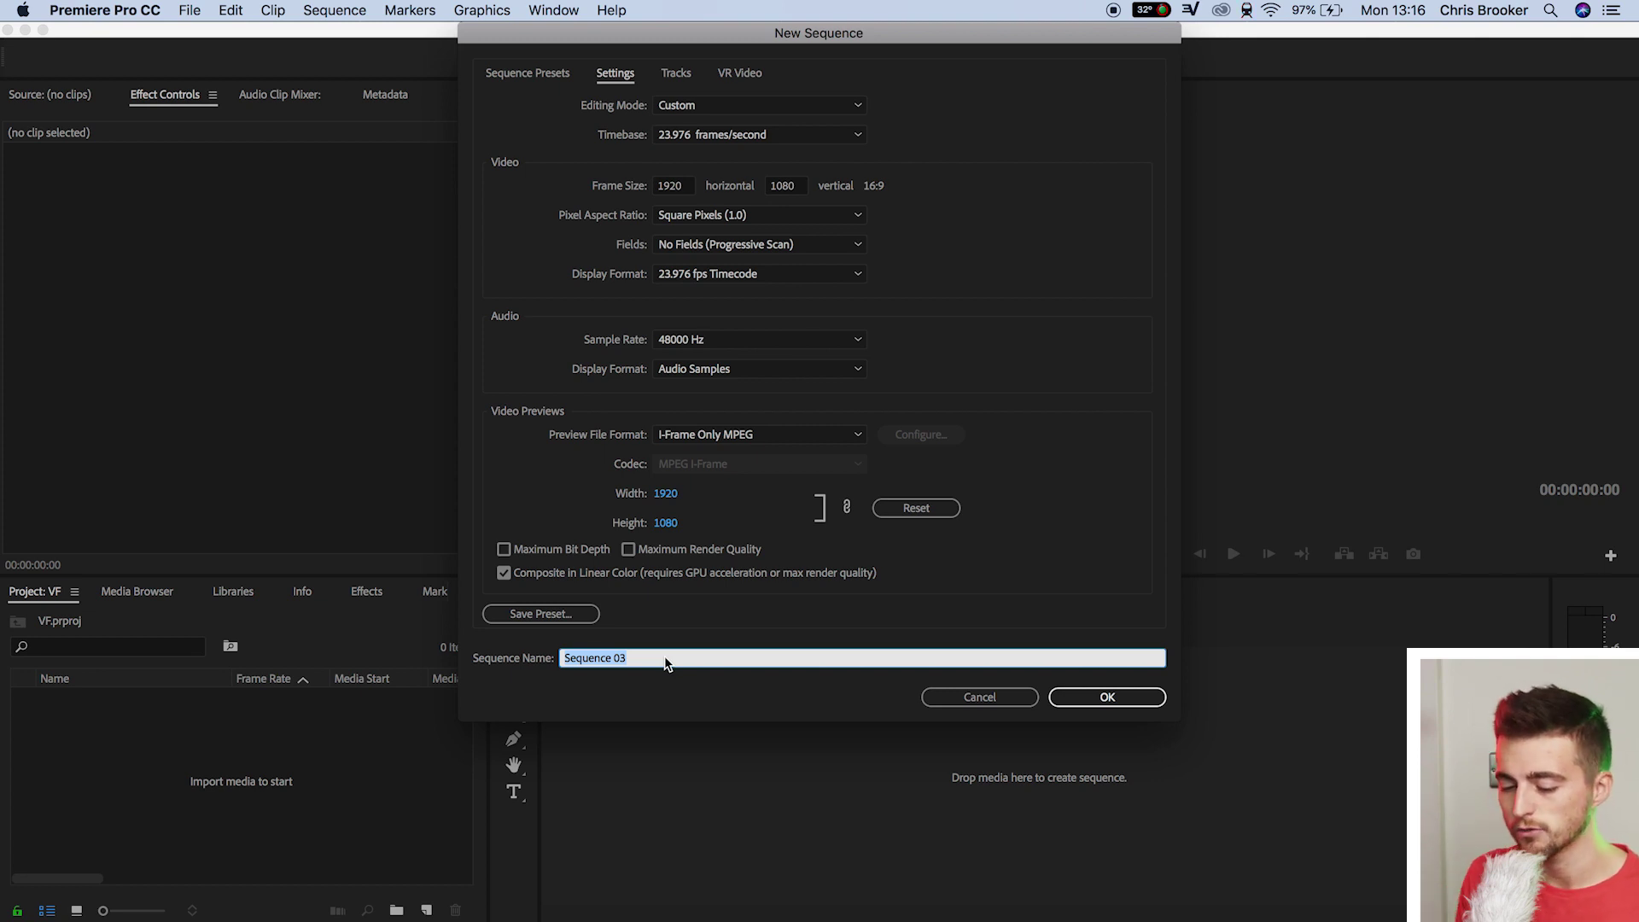
{"action": "key", "text": "Return"}
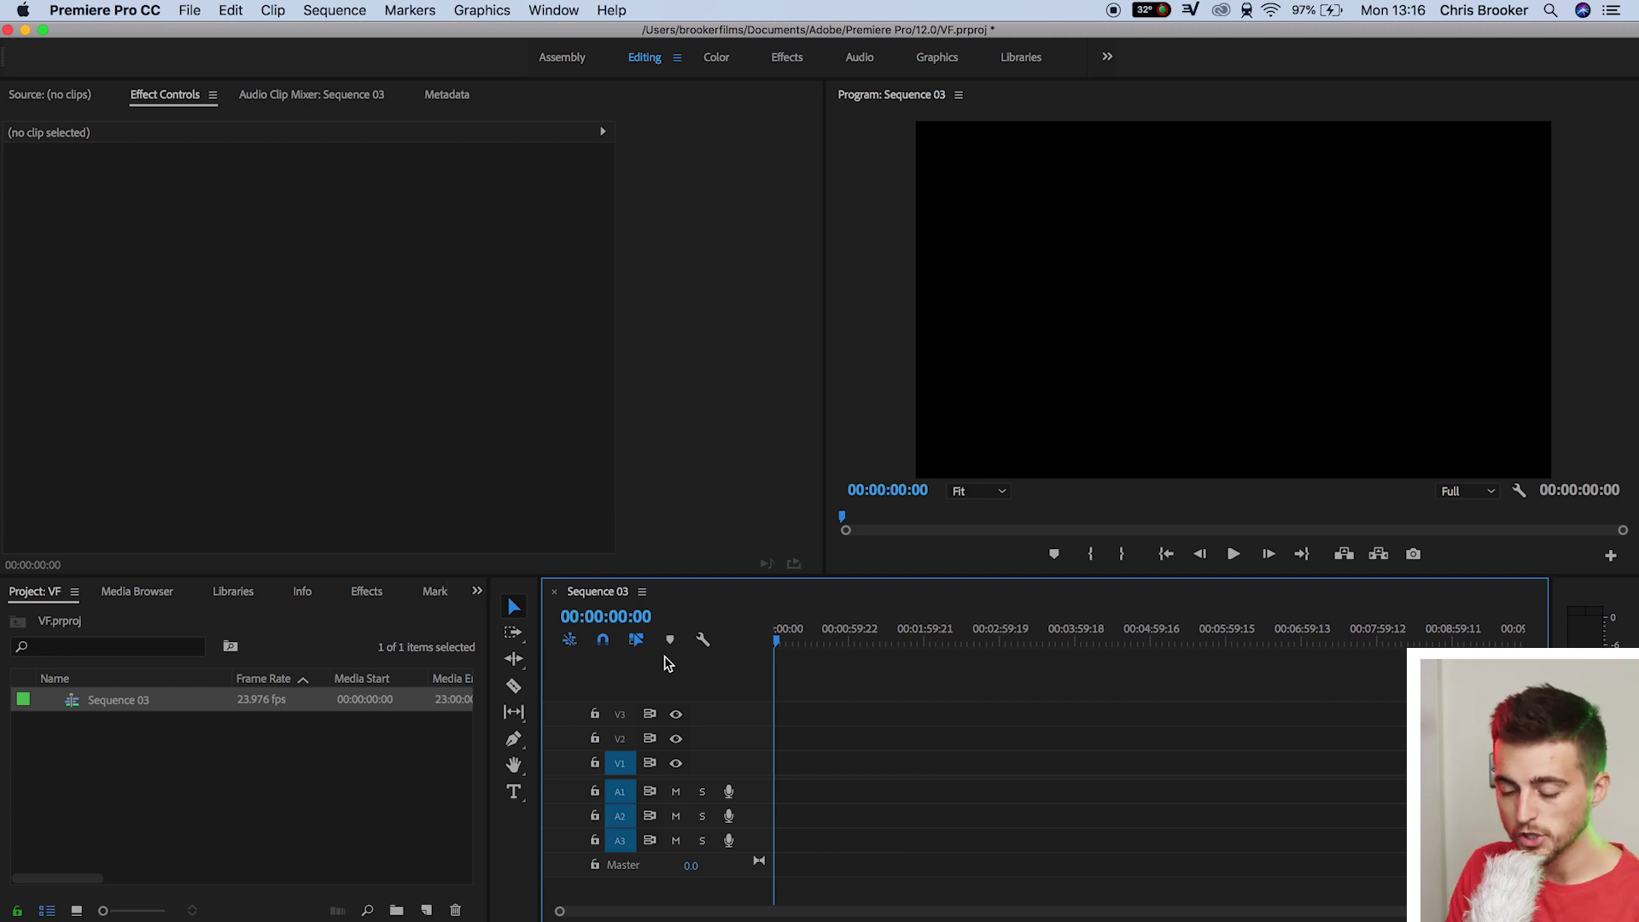
Create a new legacy title named Title 02.
{"action": "left_click", "coordinate": [191, 11]}
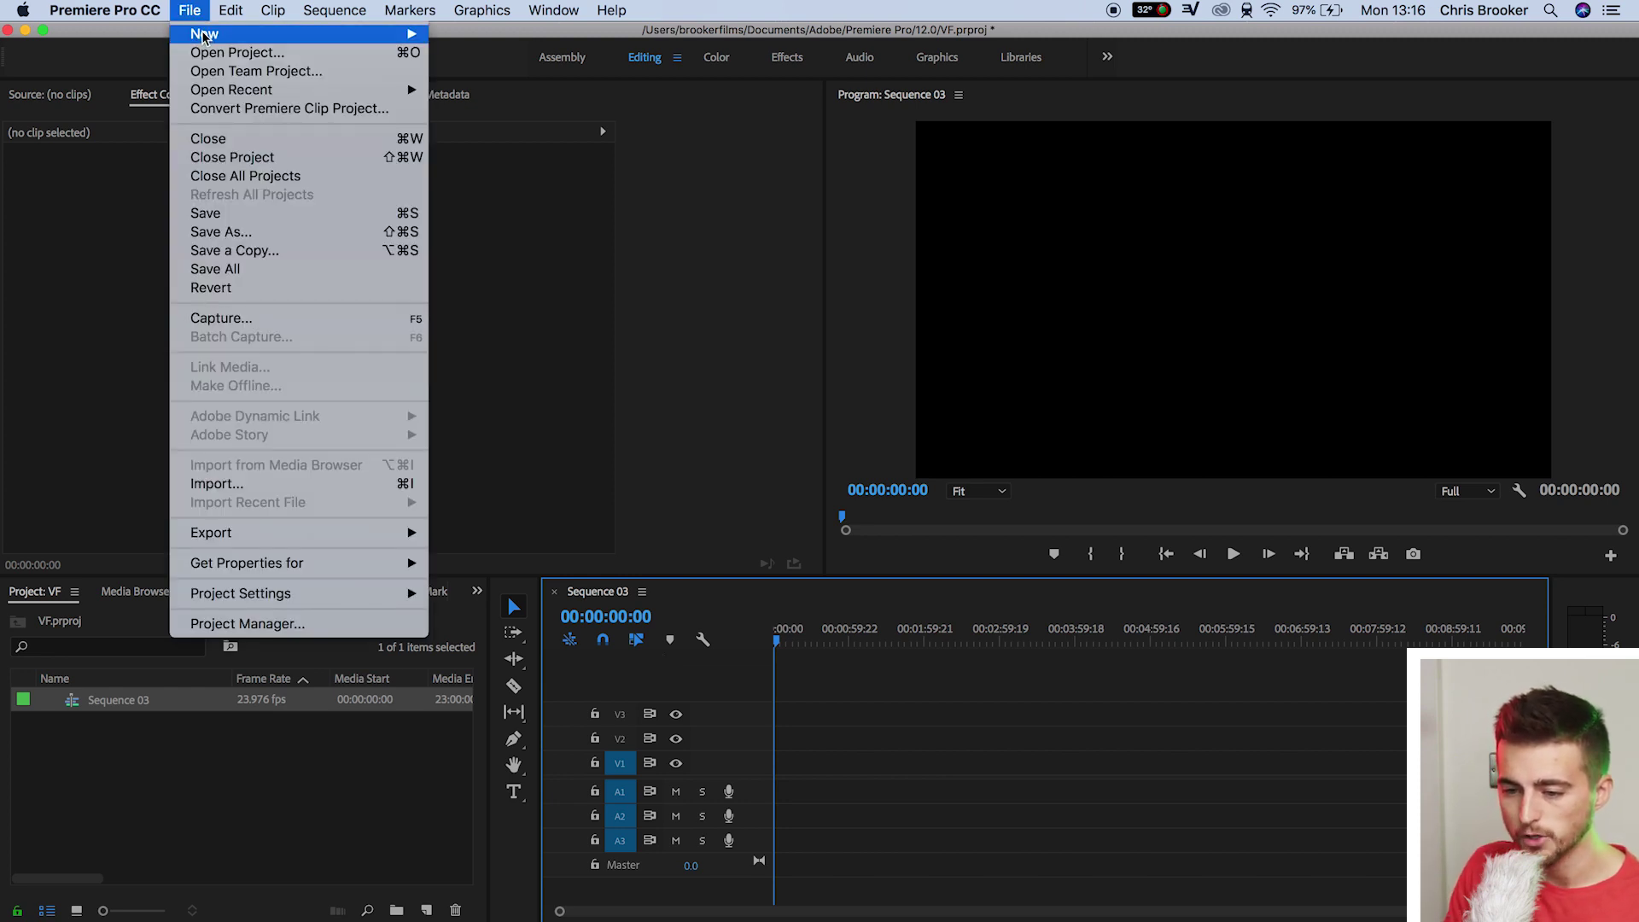
{"action": "mouse_move", "coordinate": [207, 36]}
{"action": "left_click", "coordinate": [491, 208]}
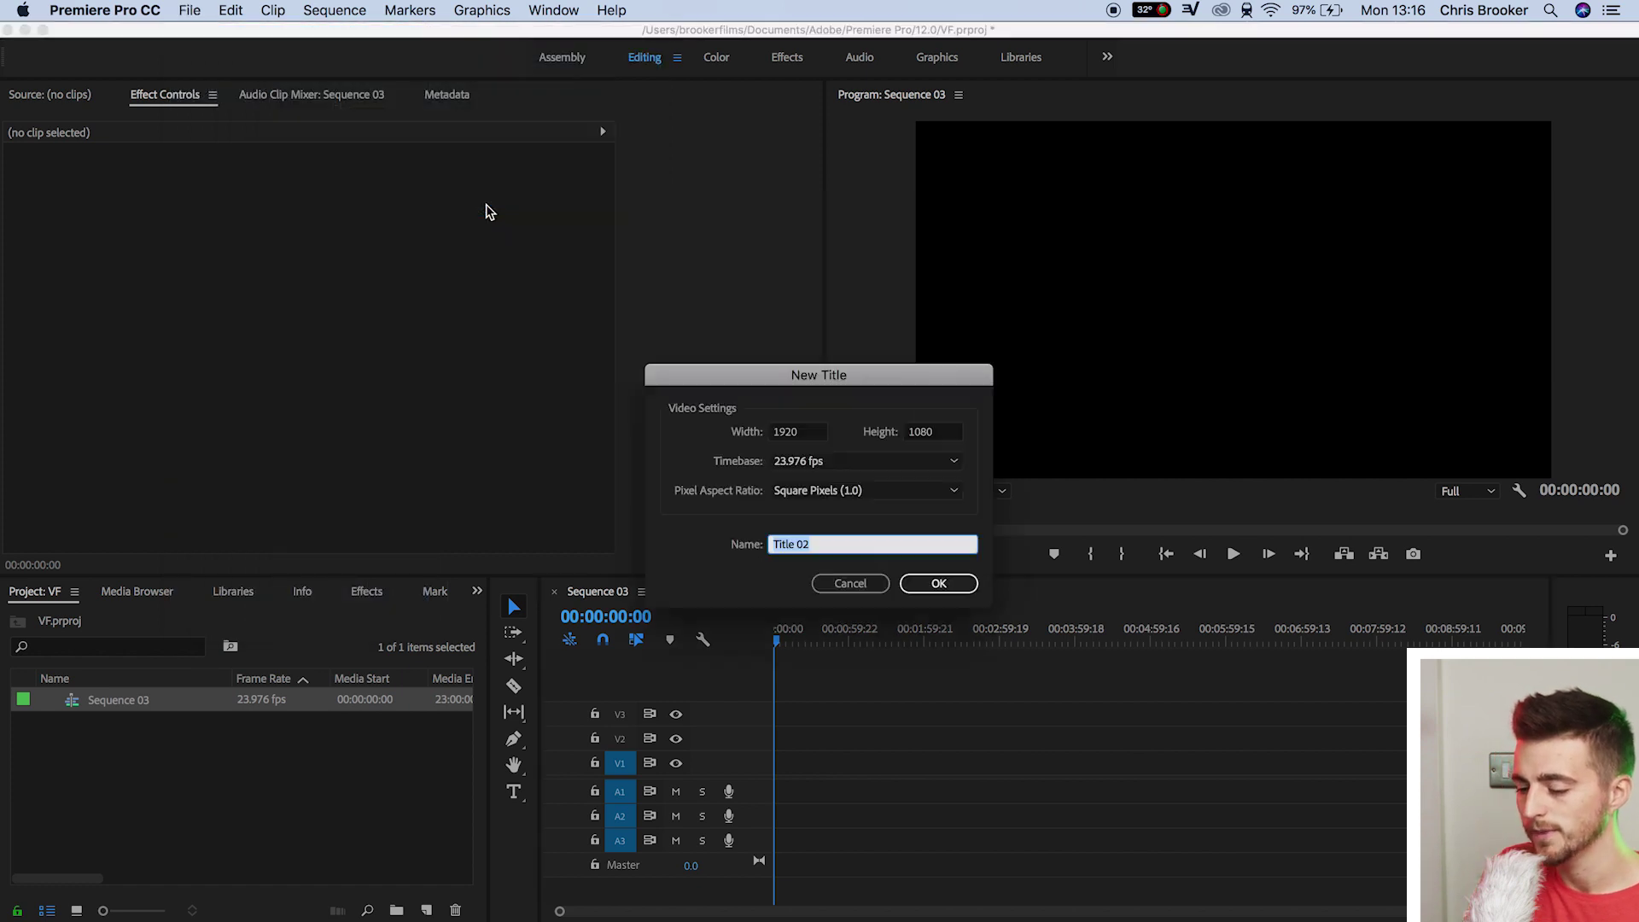
{"action": "key", "text": "Return"}
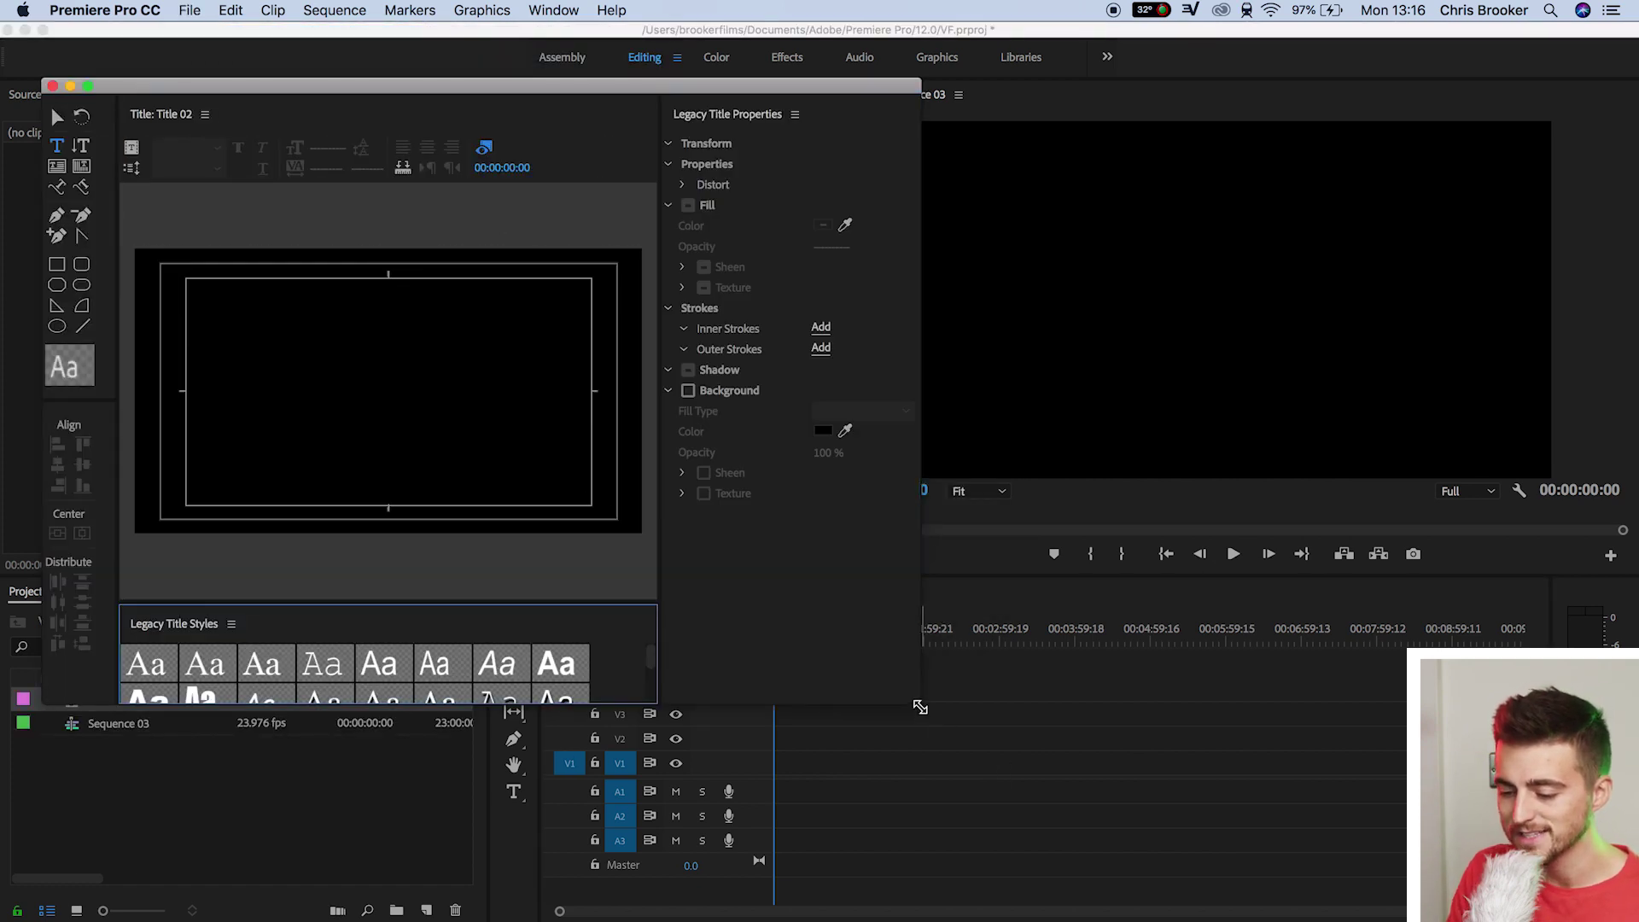
Enlarge the title editor and type BROOKER on the canvas in Avenir.
{"action": "left_click_drag", "start_coordinate": [920, 703], "coordinate": [1598, 892]}
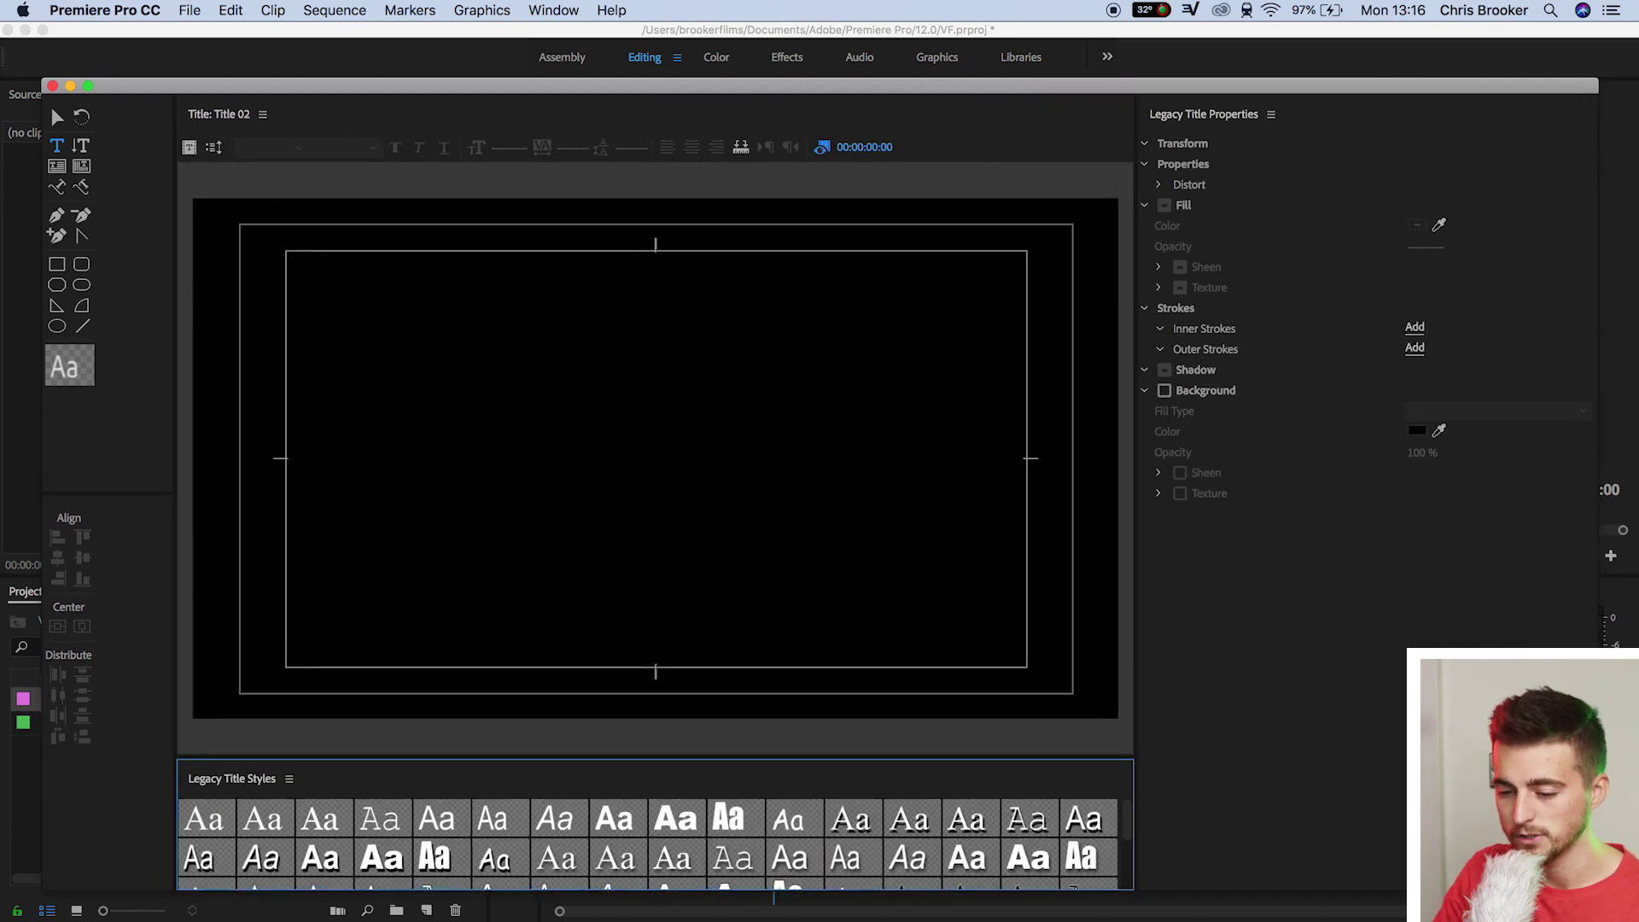
{"action": "left_click", "coordinate": [571, 398]}
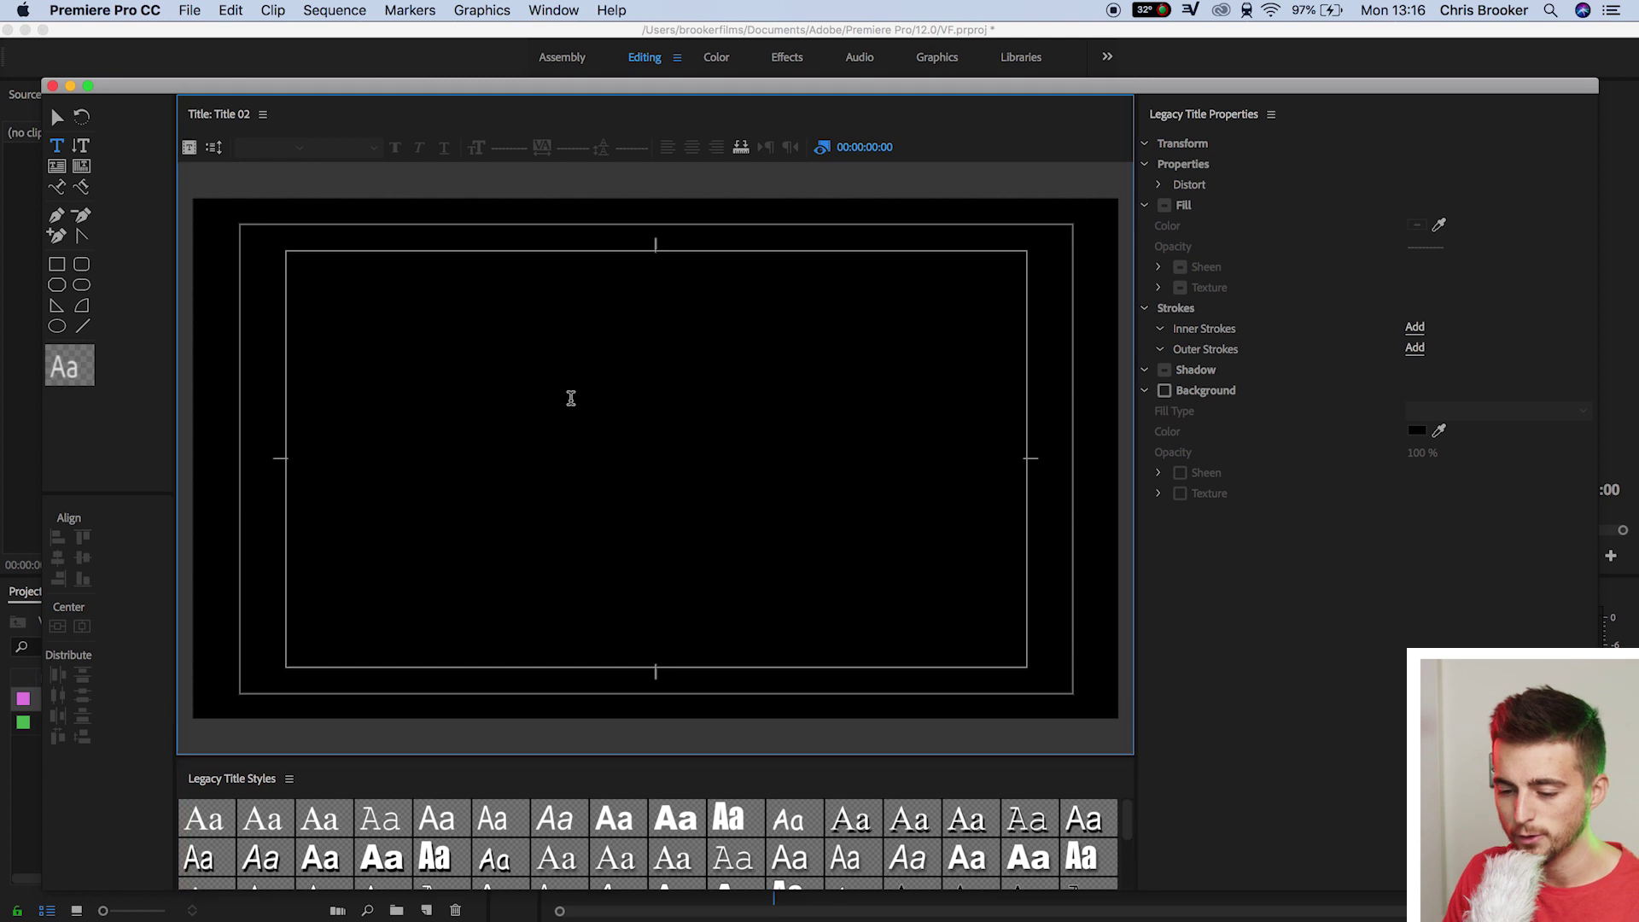
{"action": "left_click", "coordinate": [571, 398]}
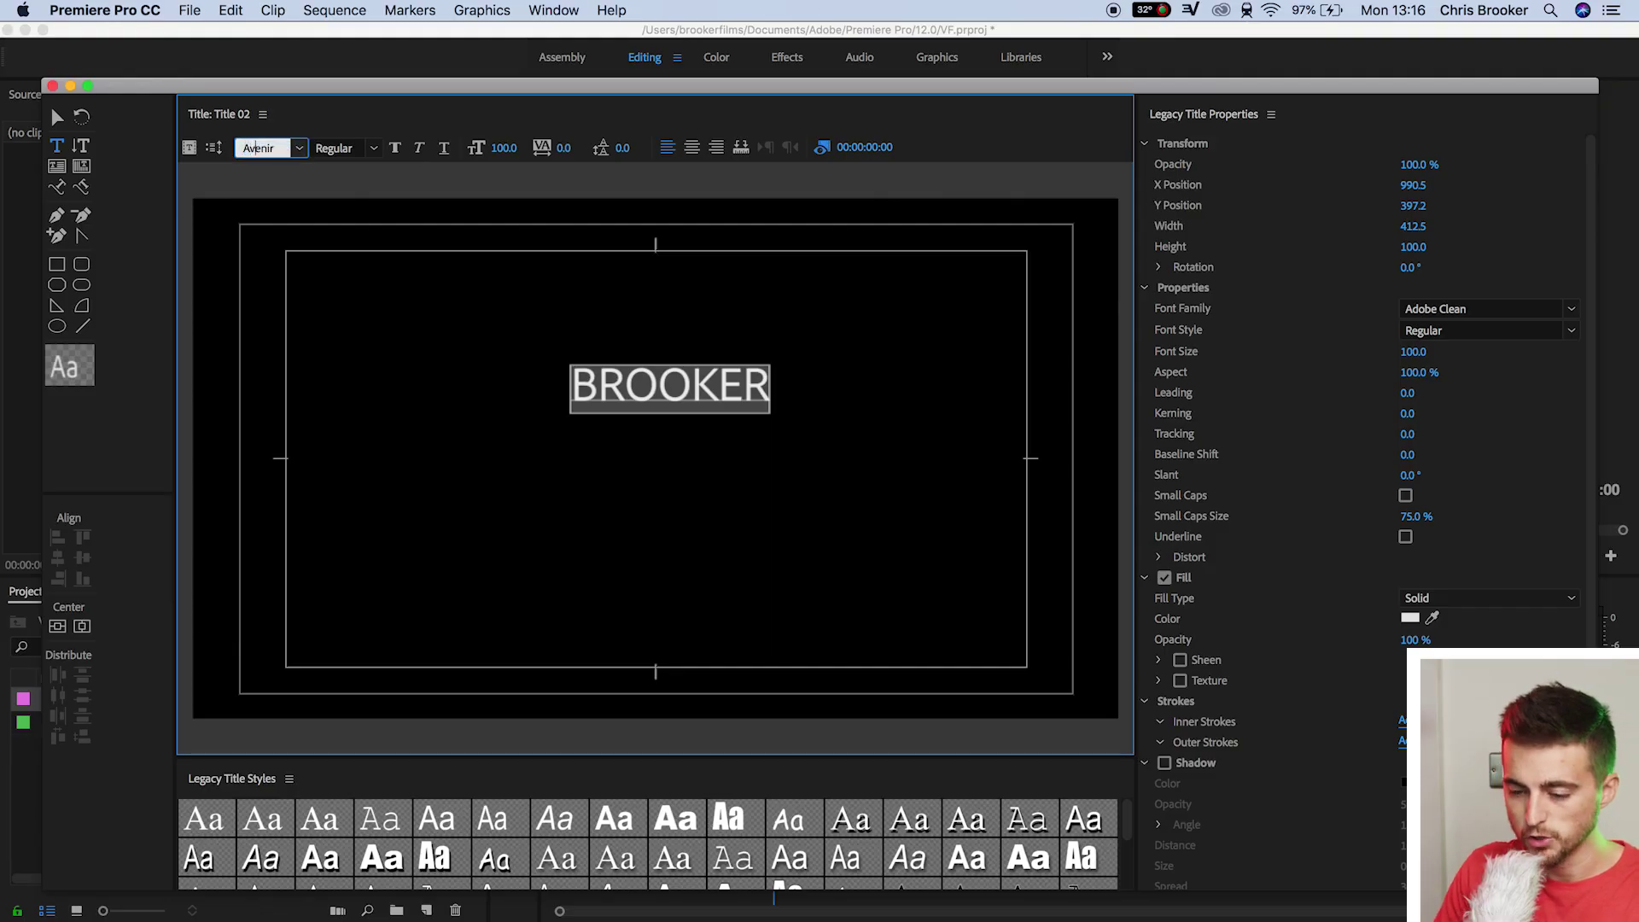
{"action": "key", "text": "Return"}
Style BROOKER as Avenir Black, size 187, with a white fill.
{"action": "left_click", "coordinate": [394, 150]}
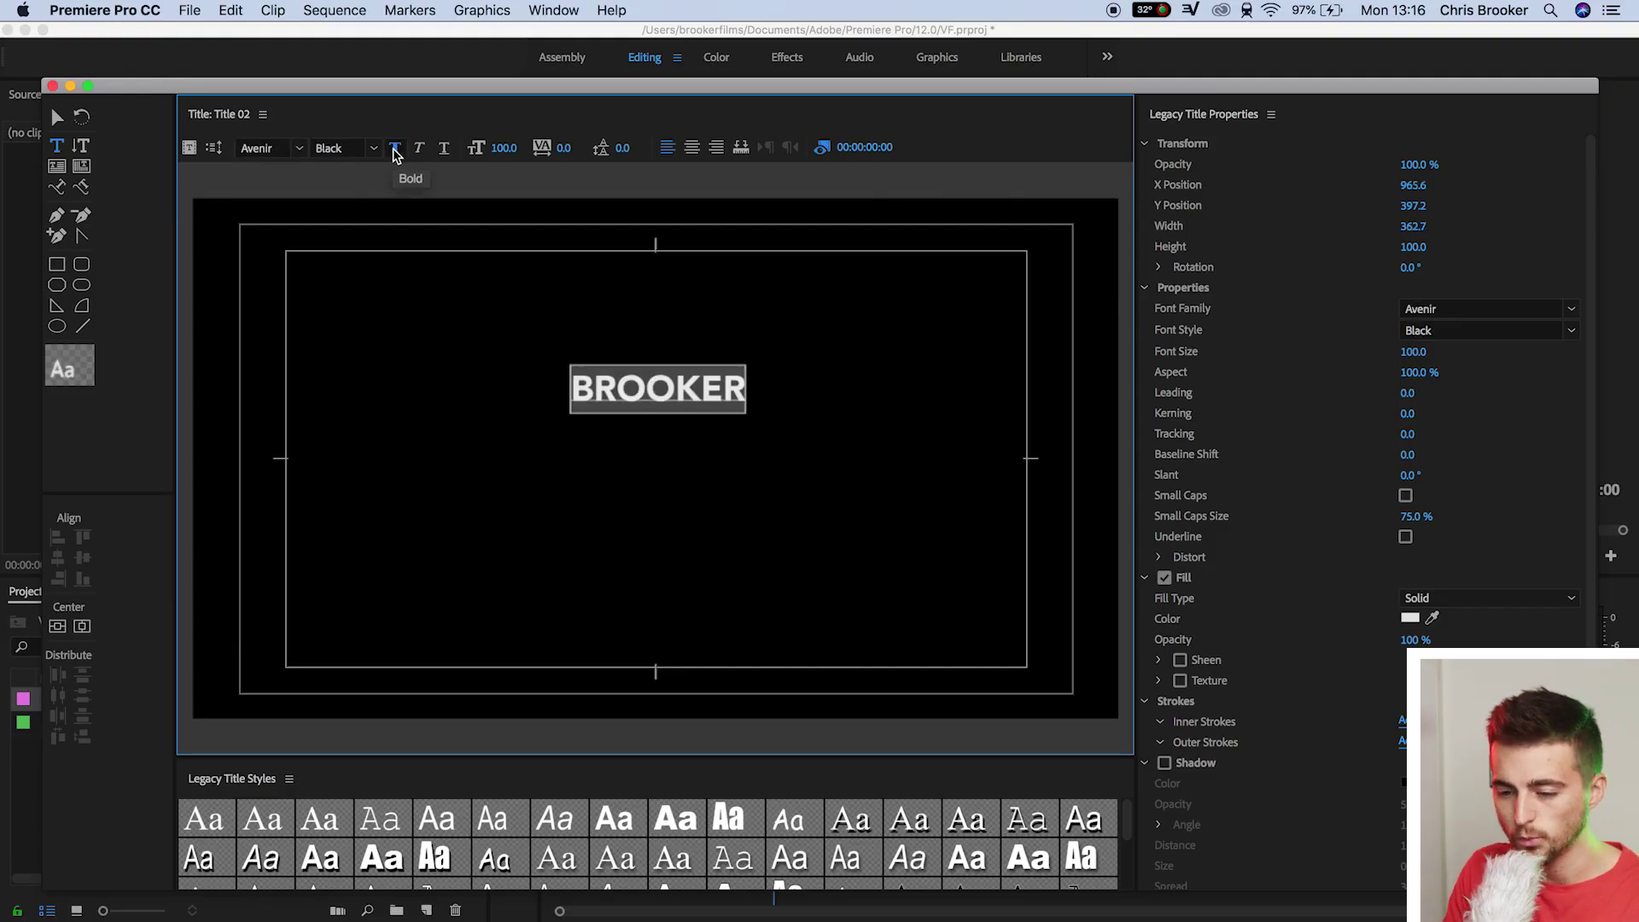
{"action": "left_click_drag", "start_coordinate": [512, 148], "coordinate": [592, 147]}
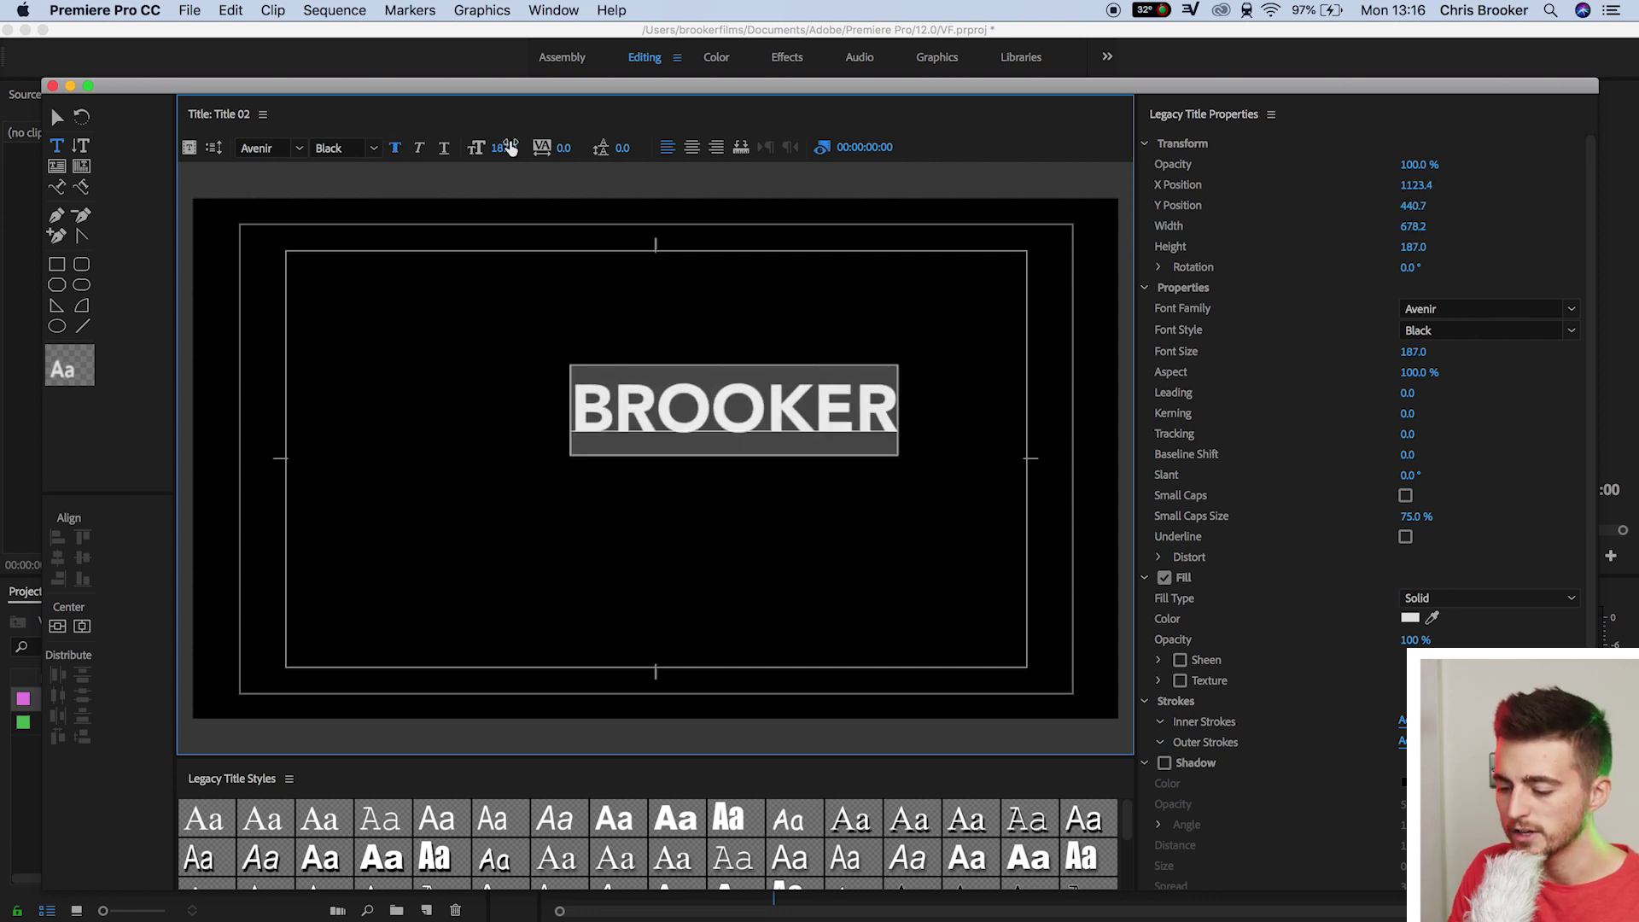
{"action": "left_click", "coordinate": [1411, 617]}
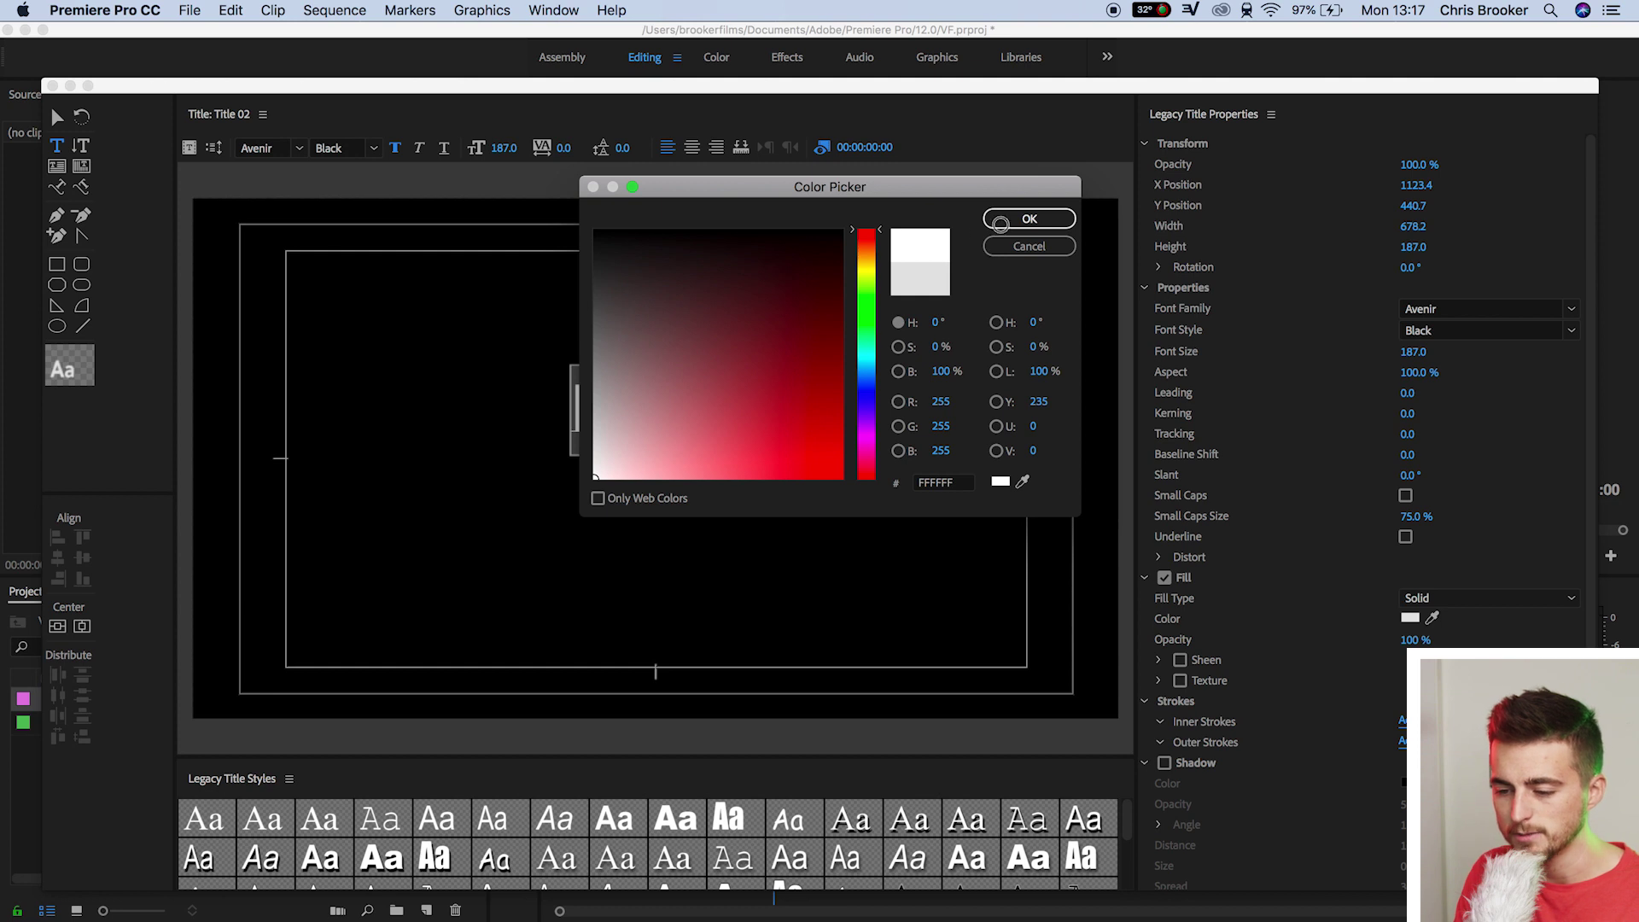
{"action": "left_click", "coordinate": [1032, 223]}
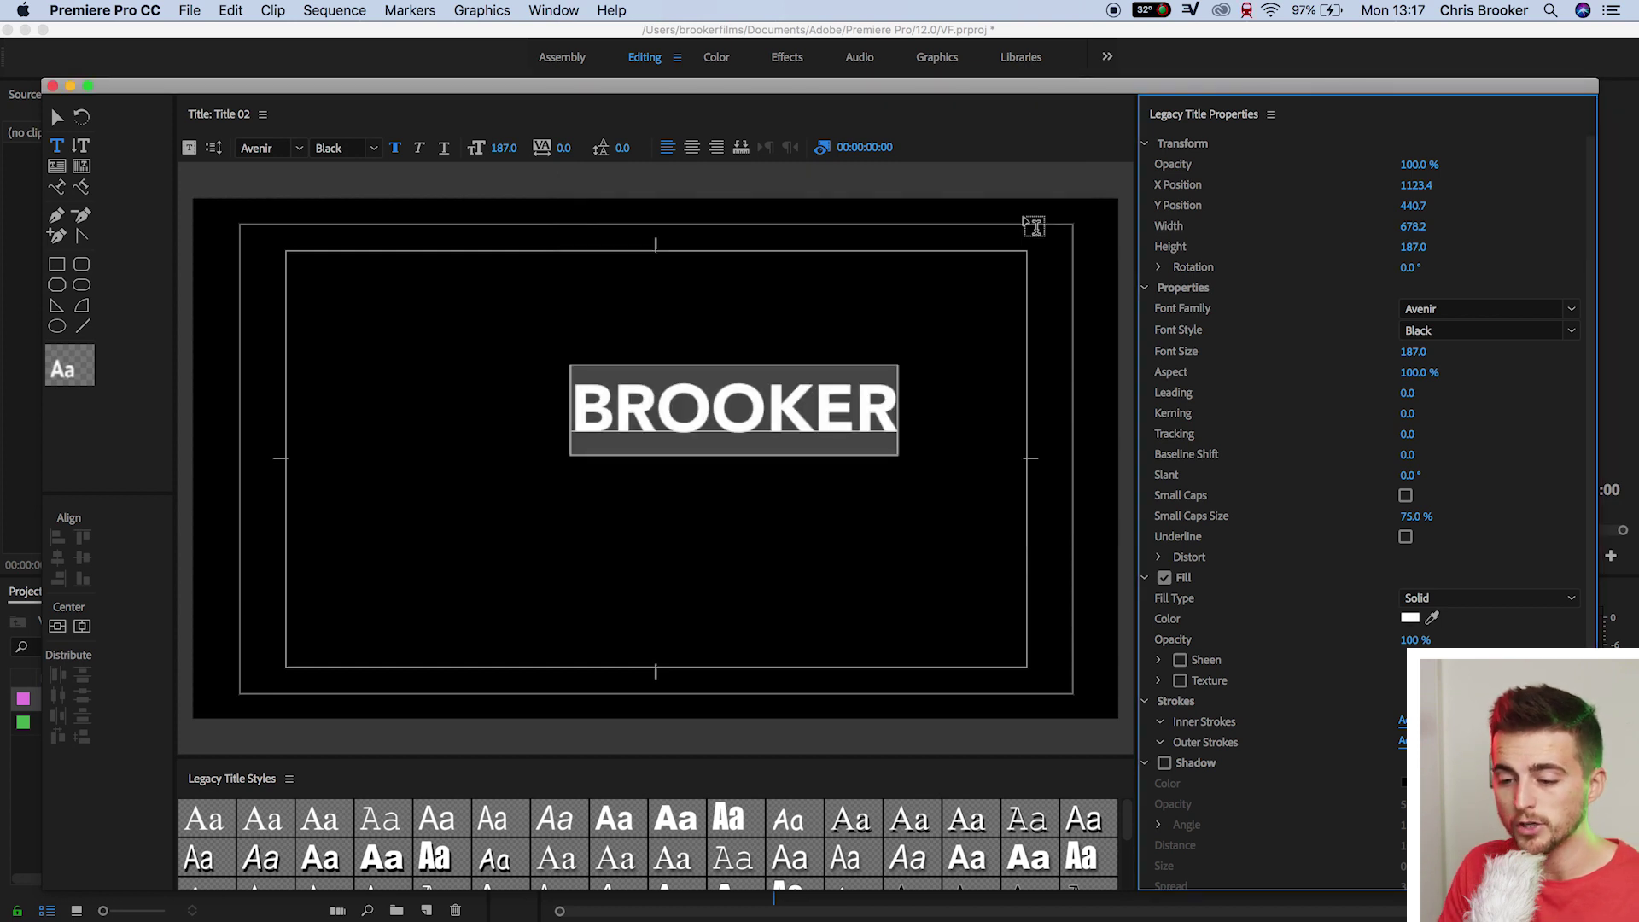
Centre BROOKER vertically and horizontally in the frame, then select the text object.
{"action": "left_click", "coordinate": [58, 630]}
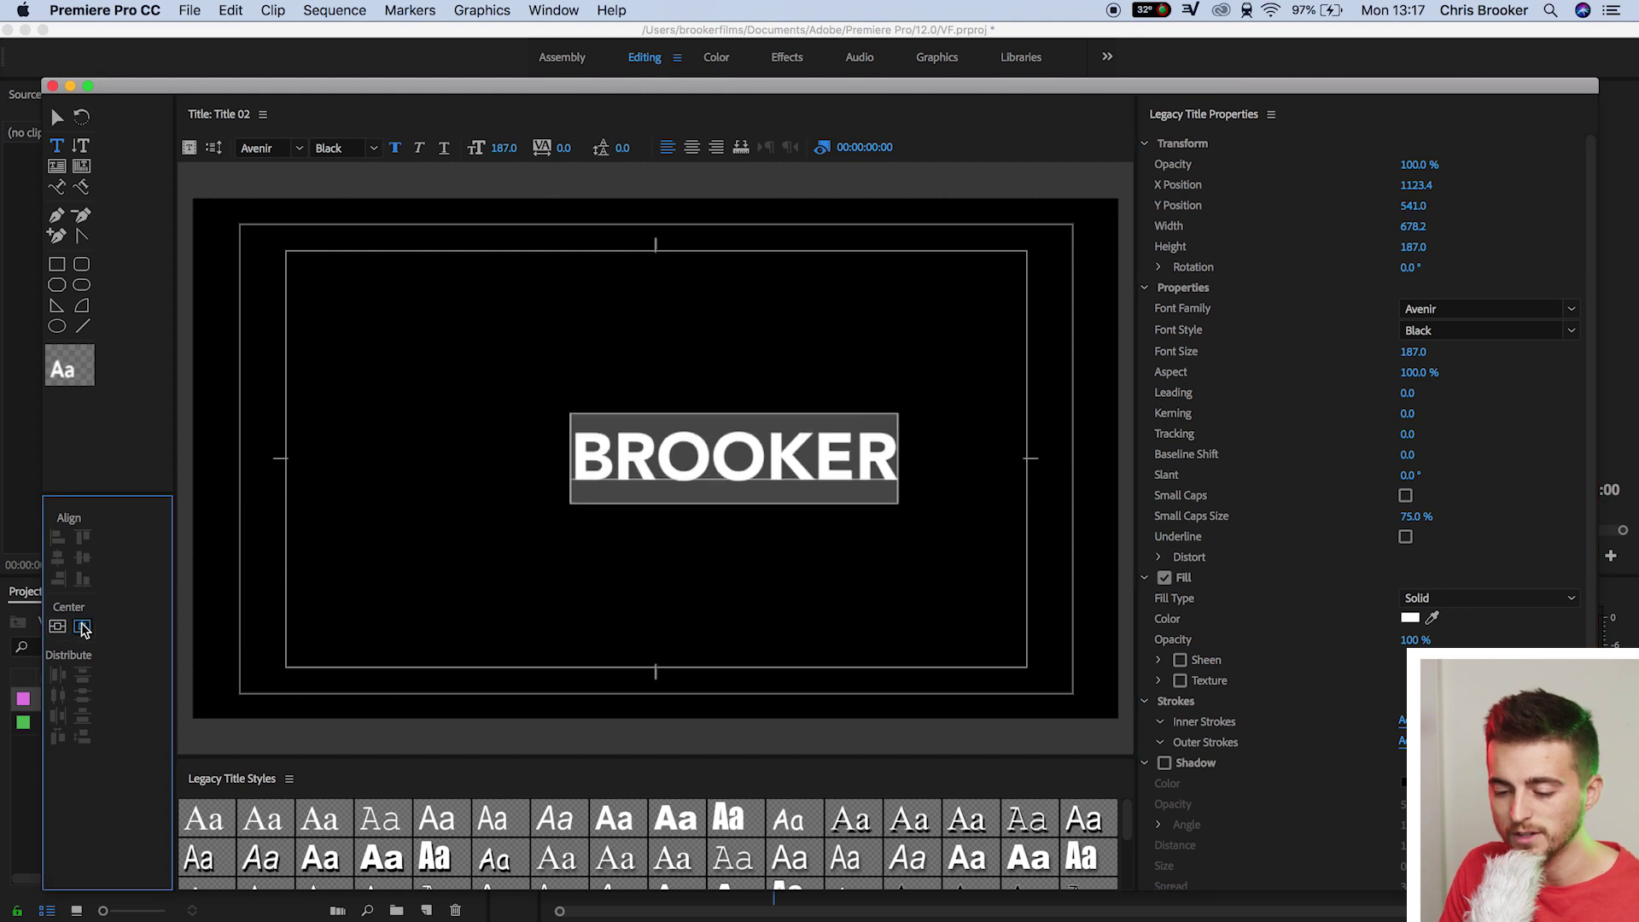
{"action": "left_click", "coordinate": [82, 629]}
{"action": "left_click", "coordinate": [55, 117]}
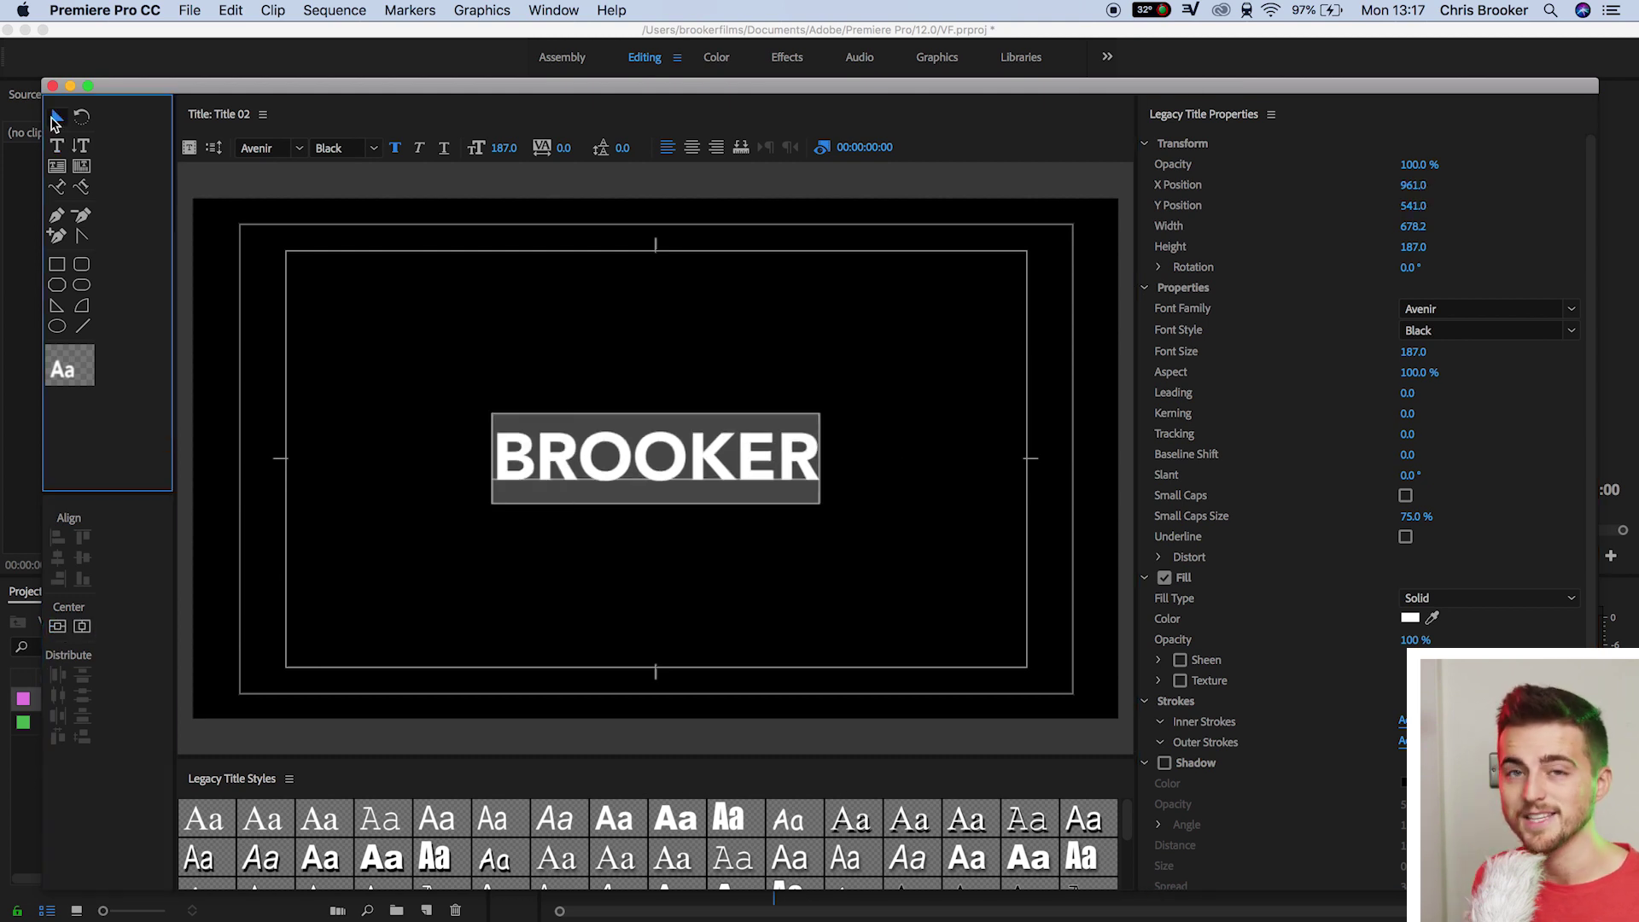
{"action": "left_click", "coordinate": [355, 369]}
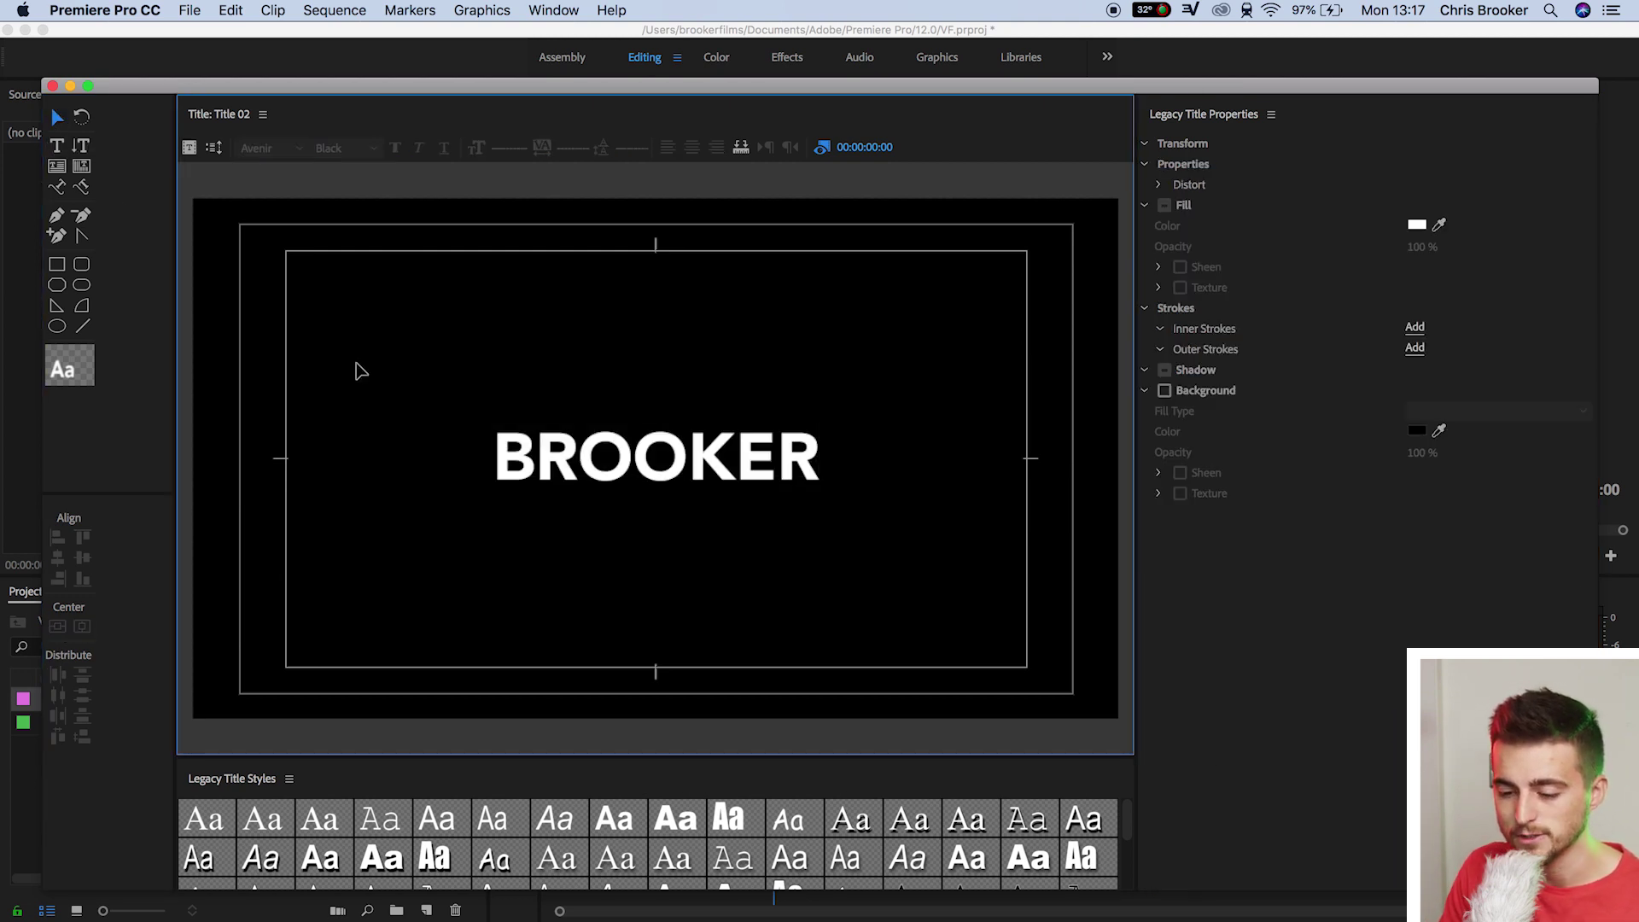
{"action": "left_click_drag", "start_coordinate": [359, 318], "coordinate": [885, 573]}
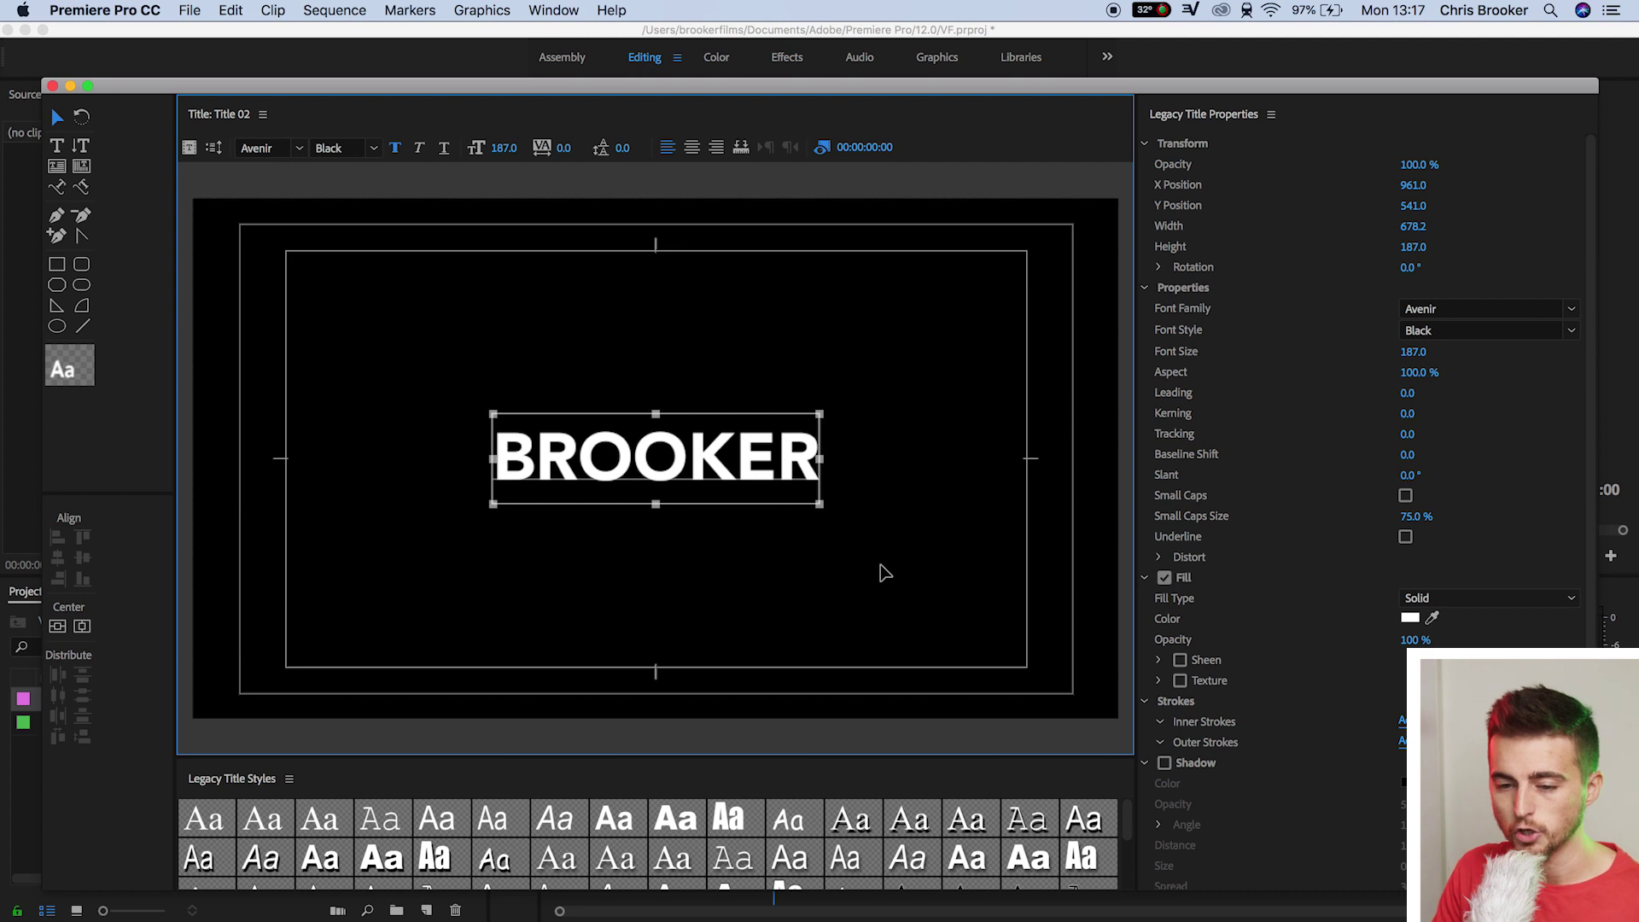
Place Title 02 on V1 at 00:00 and fit the sequence in the timeline.
{"action": "left_click", "coordinate": [53, 86]}
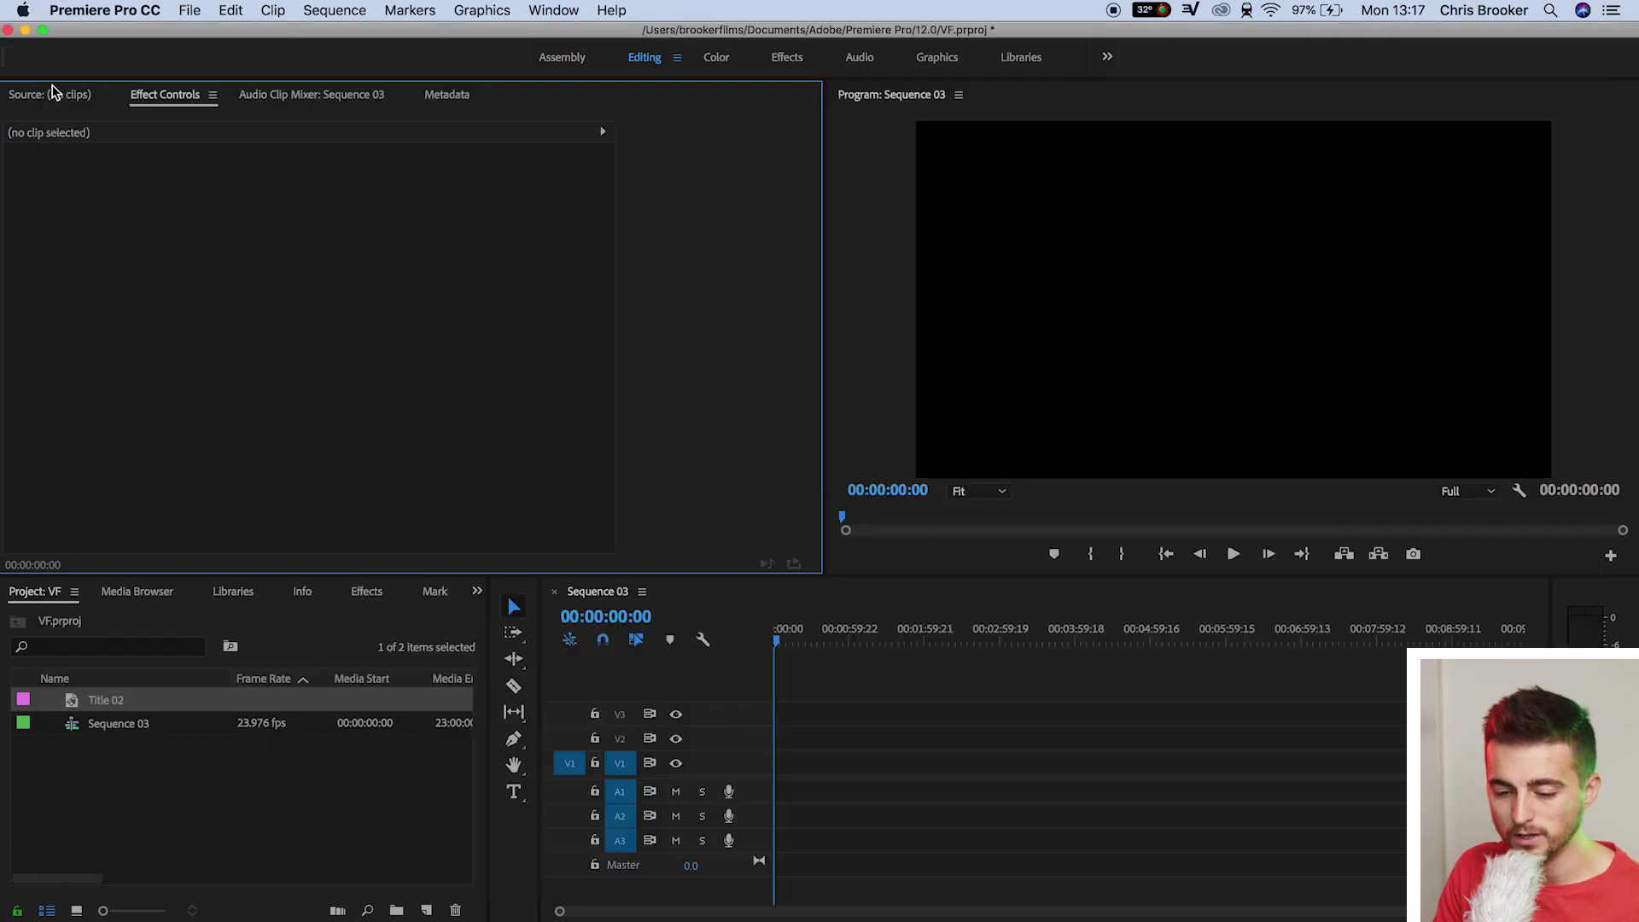
{"action": "left_click_drag", "start_coordinate": [83, 705], "coordinate": [777, 762]}
{"action": "key", "text": "backslash"}
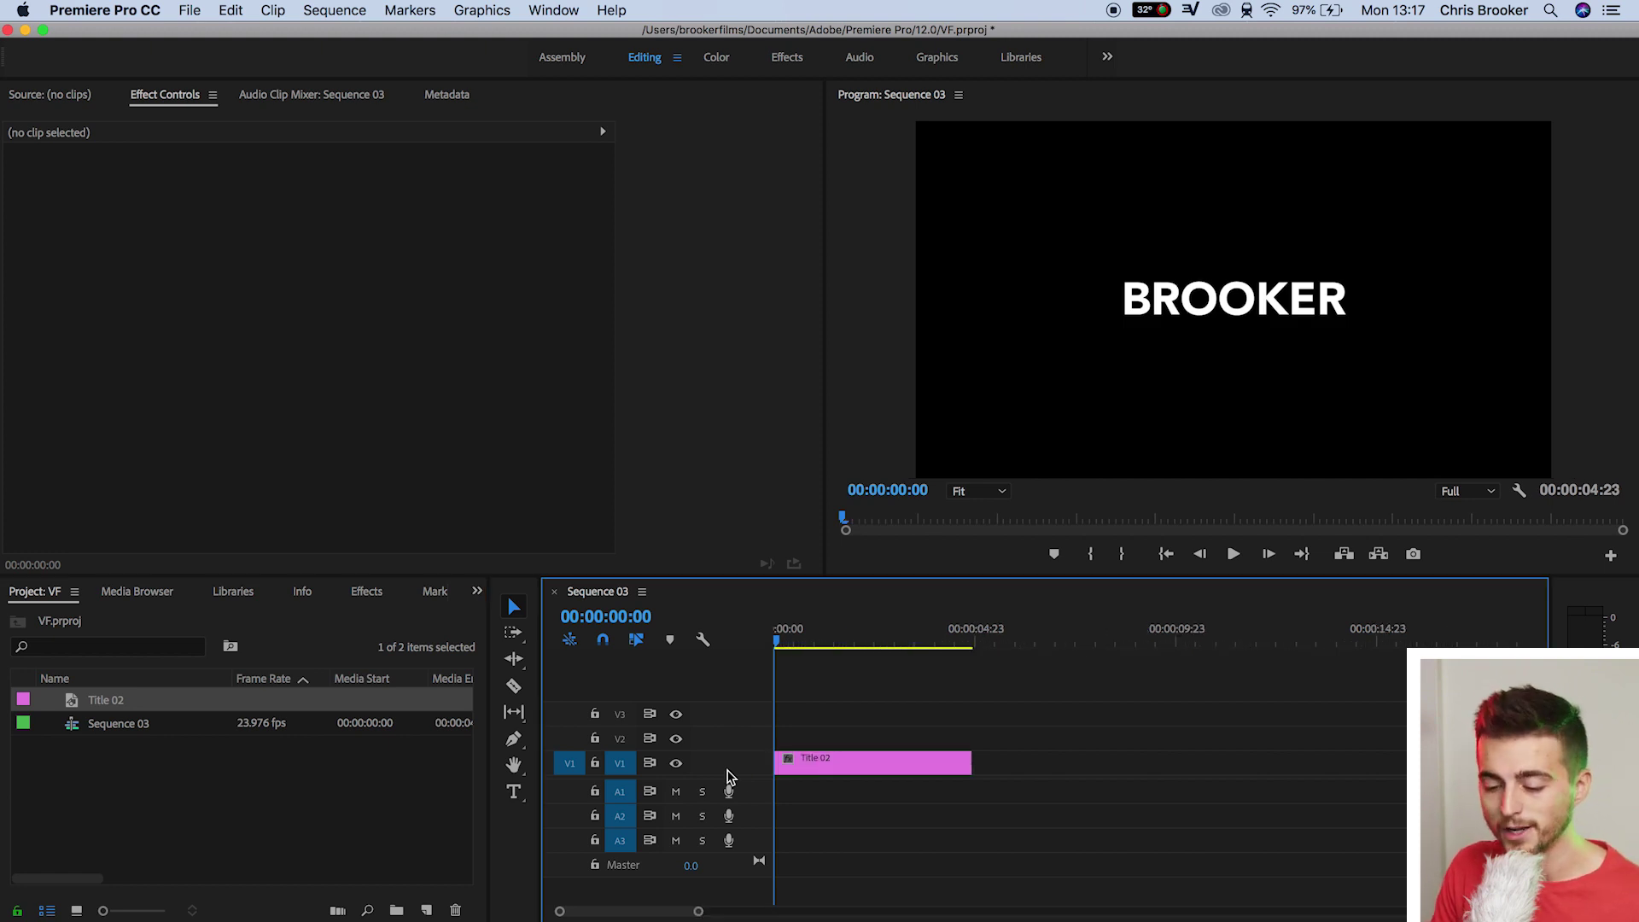
Create a new legacy title, Title 03, showing BROOKER.
{"action": "left_click", "coordinate": [192, 11]}
{"action": "mouse_move", "coordinate": [203, 34]}
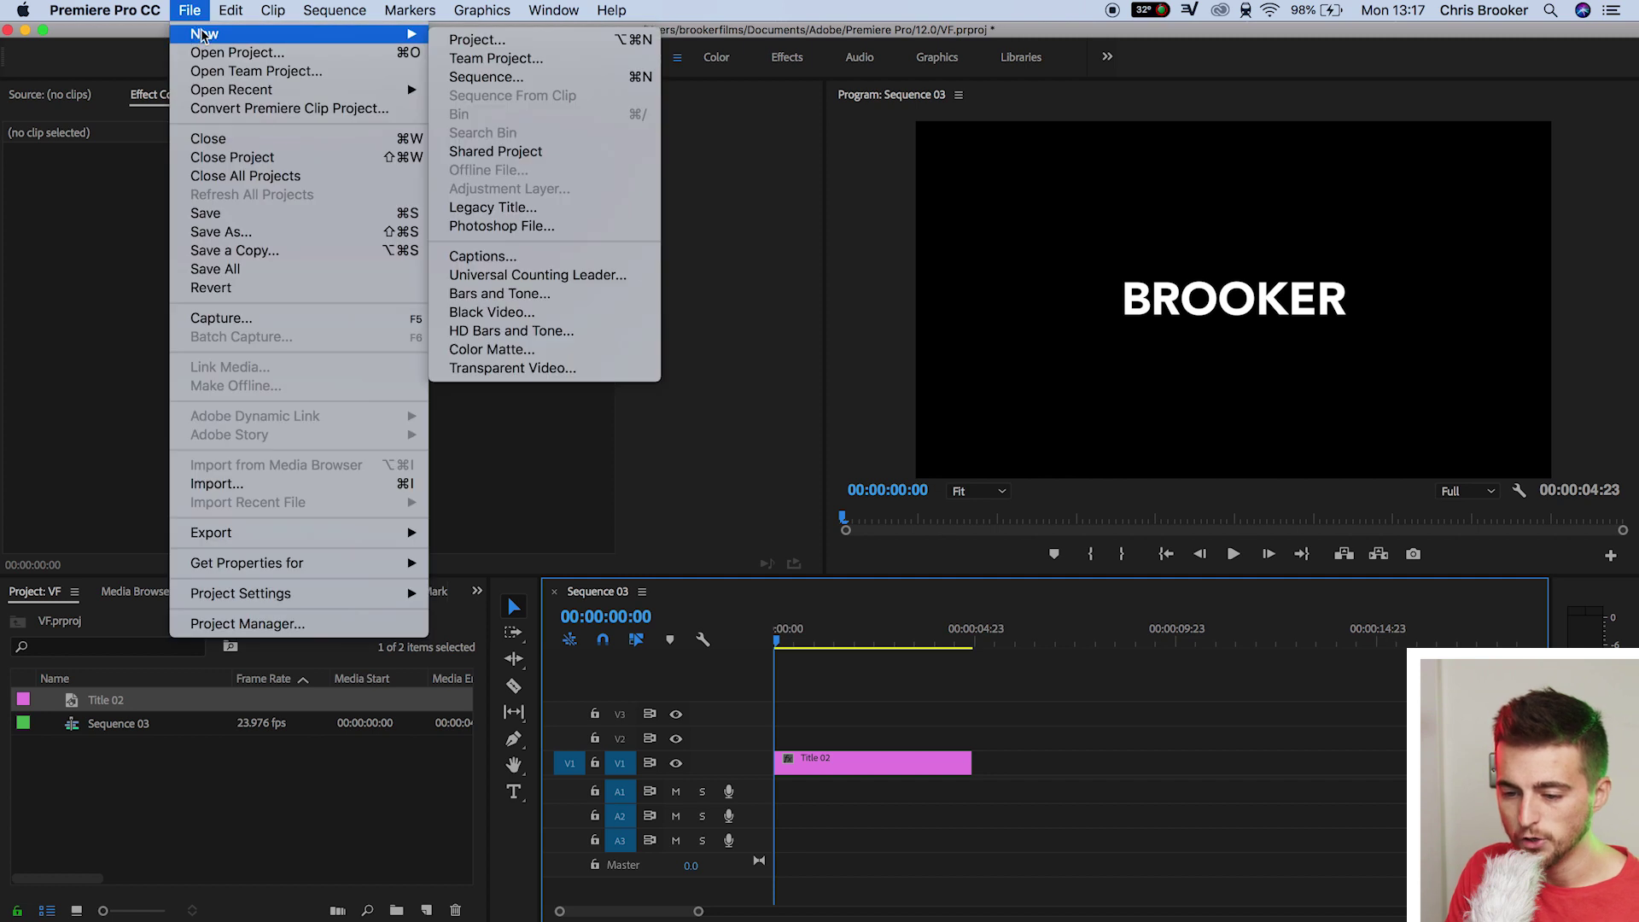
{"action": "left_click", "coordinate": [459, 208]}
{"action": "key", "text": "Return"}
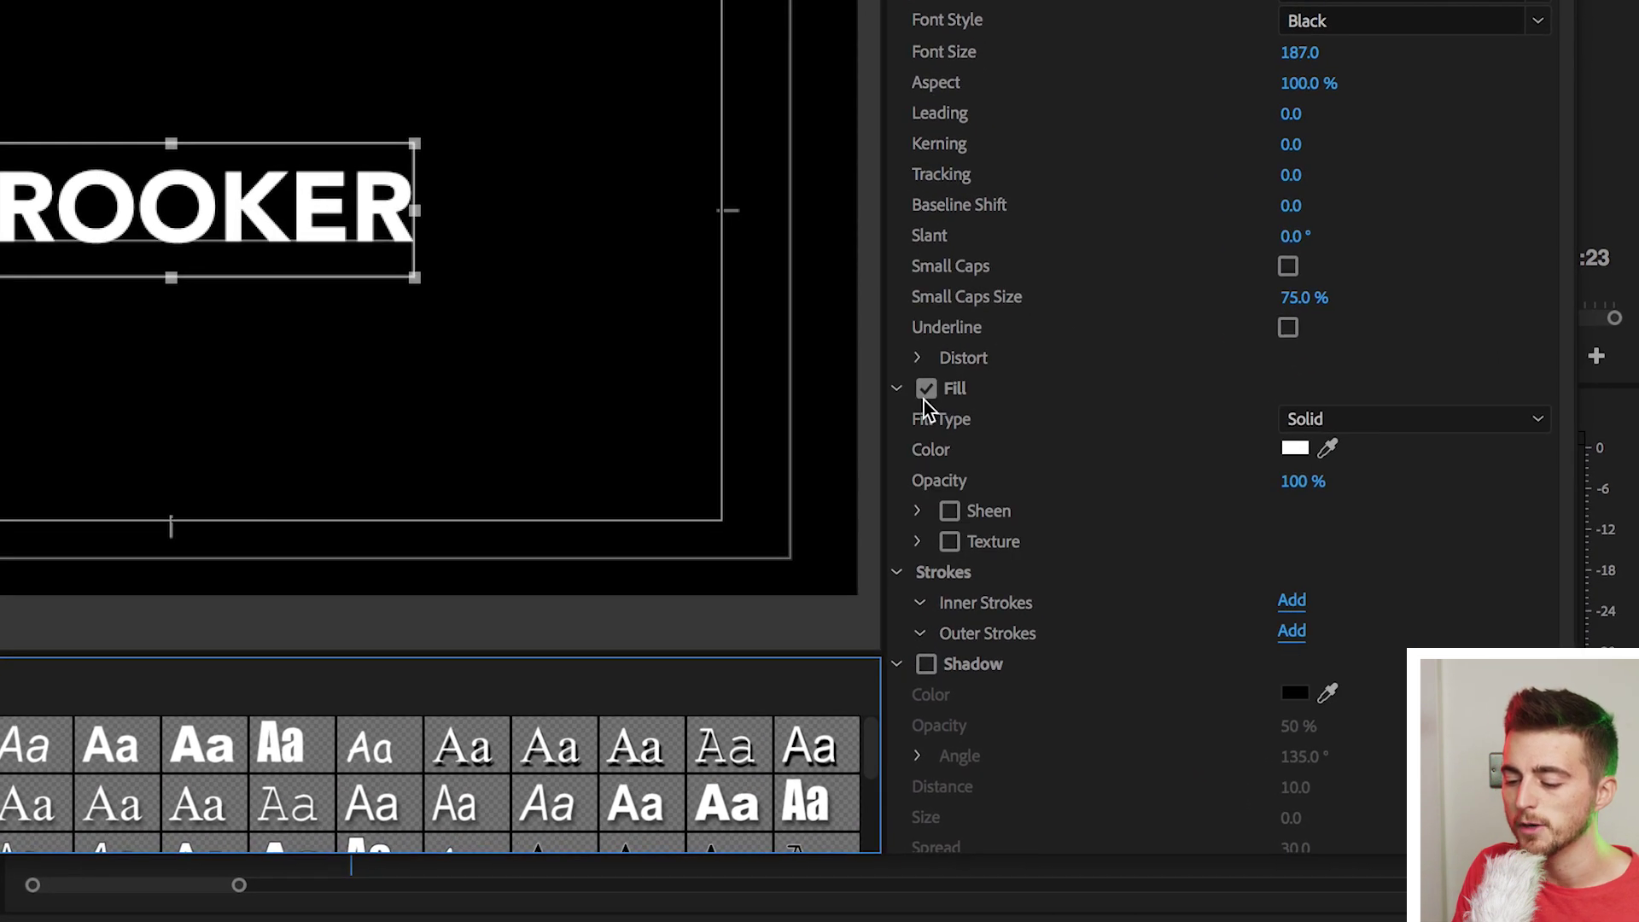
Turn off BROOKER's fill and add an outer Edge stroke of size 10.
{"action": "left_click", "coordinate": [927, 391]}
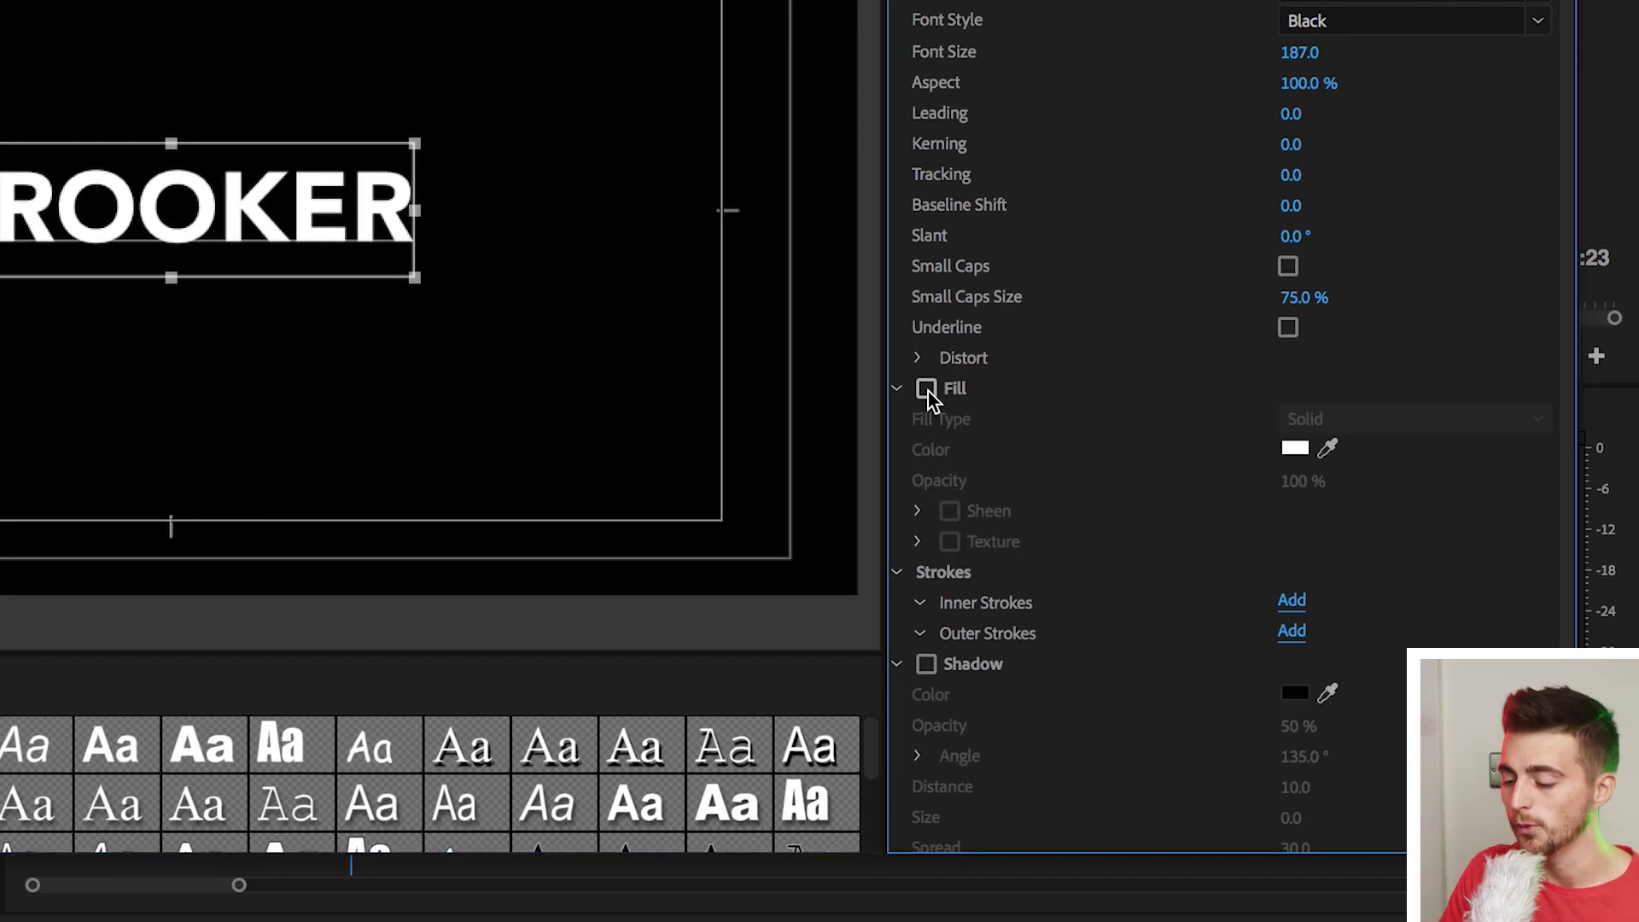
{"action": "scroll", "coordinate": [1090, 402], "scroll_direction": "down", "scroll_amount": 5}
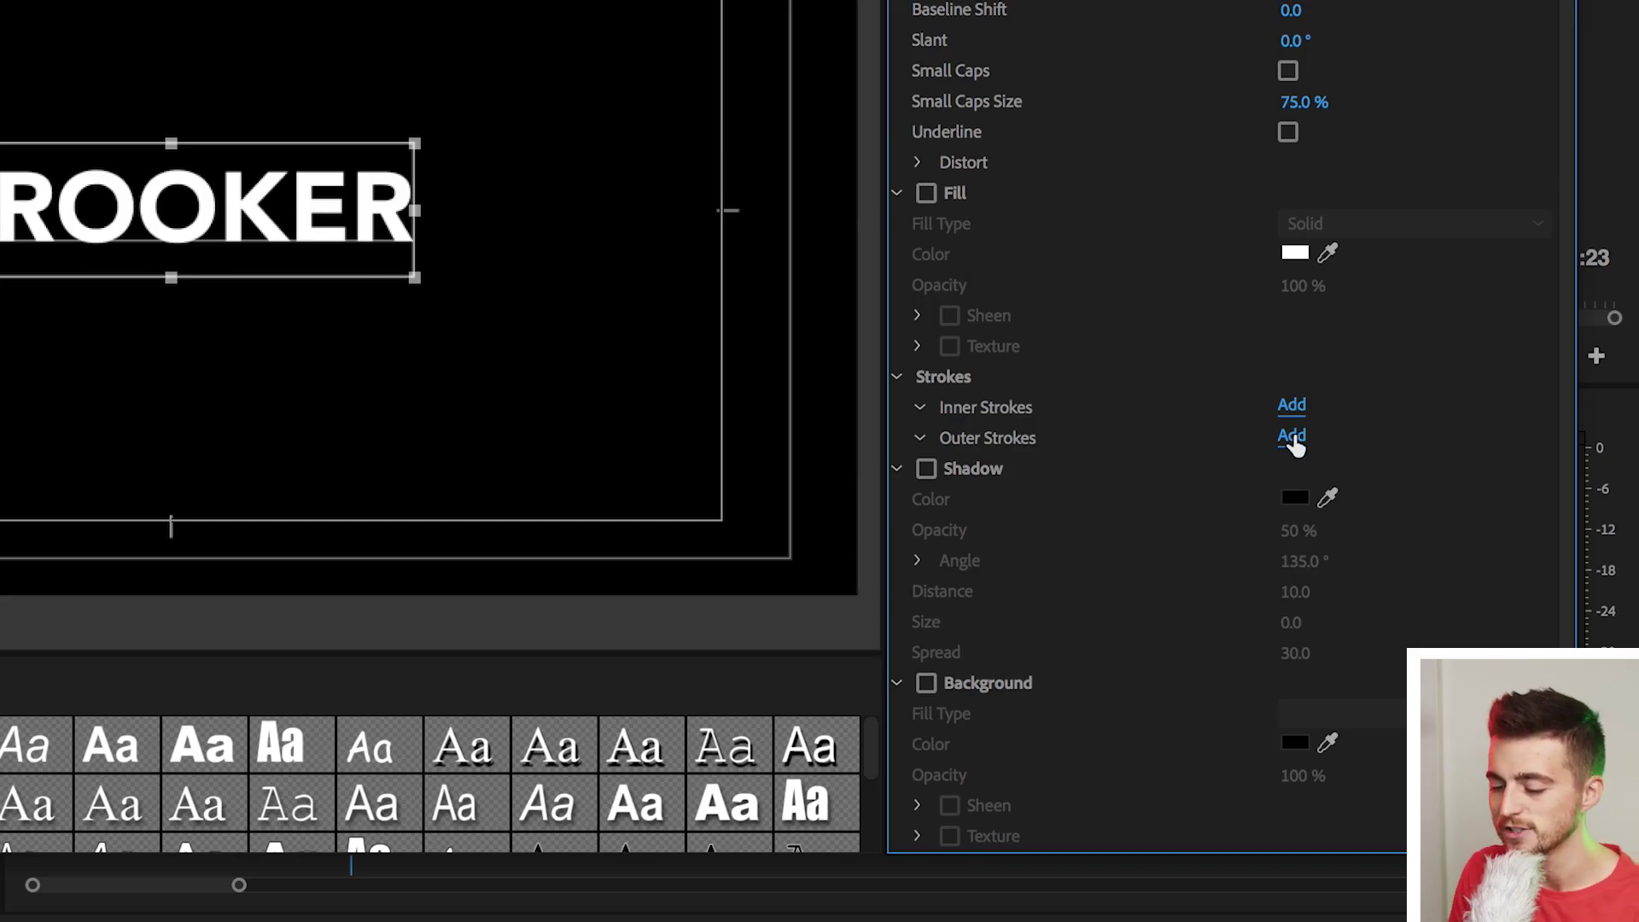
{"action": "left_click", "coordinate": [1292, 436]}
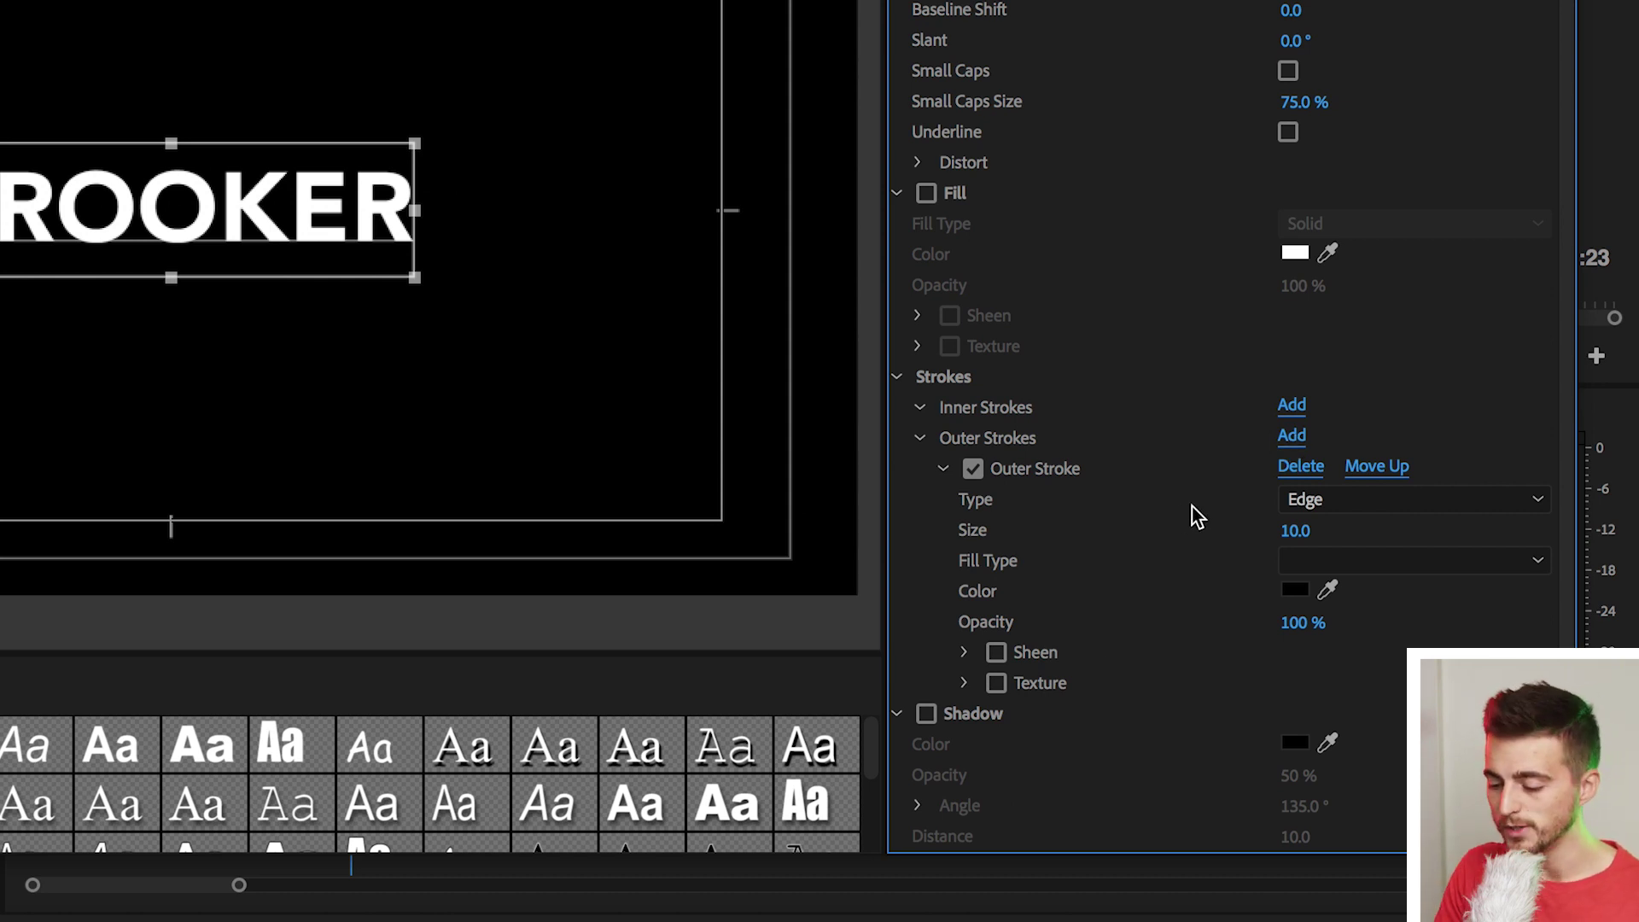
Set the outer stroke colour to bright yellow FFE700.
{"action": "left_click", "coordinate": [1295, 590]}
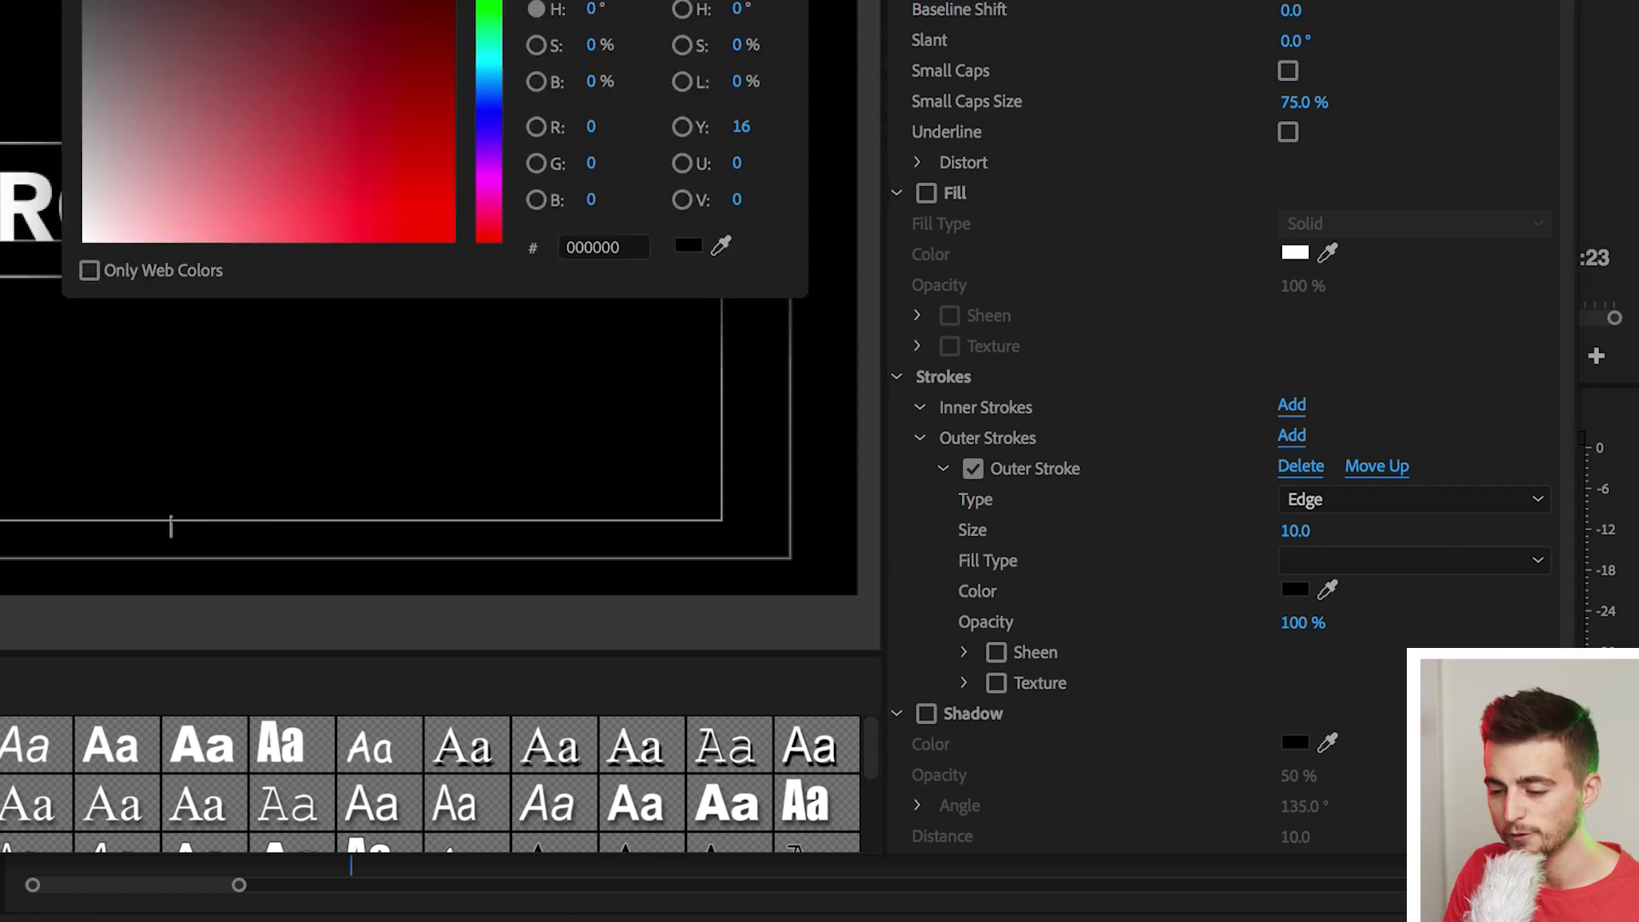
{"action": "left_click_drag", "start_coordinate": [489, 17], "coordinate": [489, 2]}
{"action": "left_click_drag", "start_coordinate": [448, 237], "coordinate": [662, 366]}
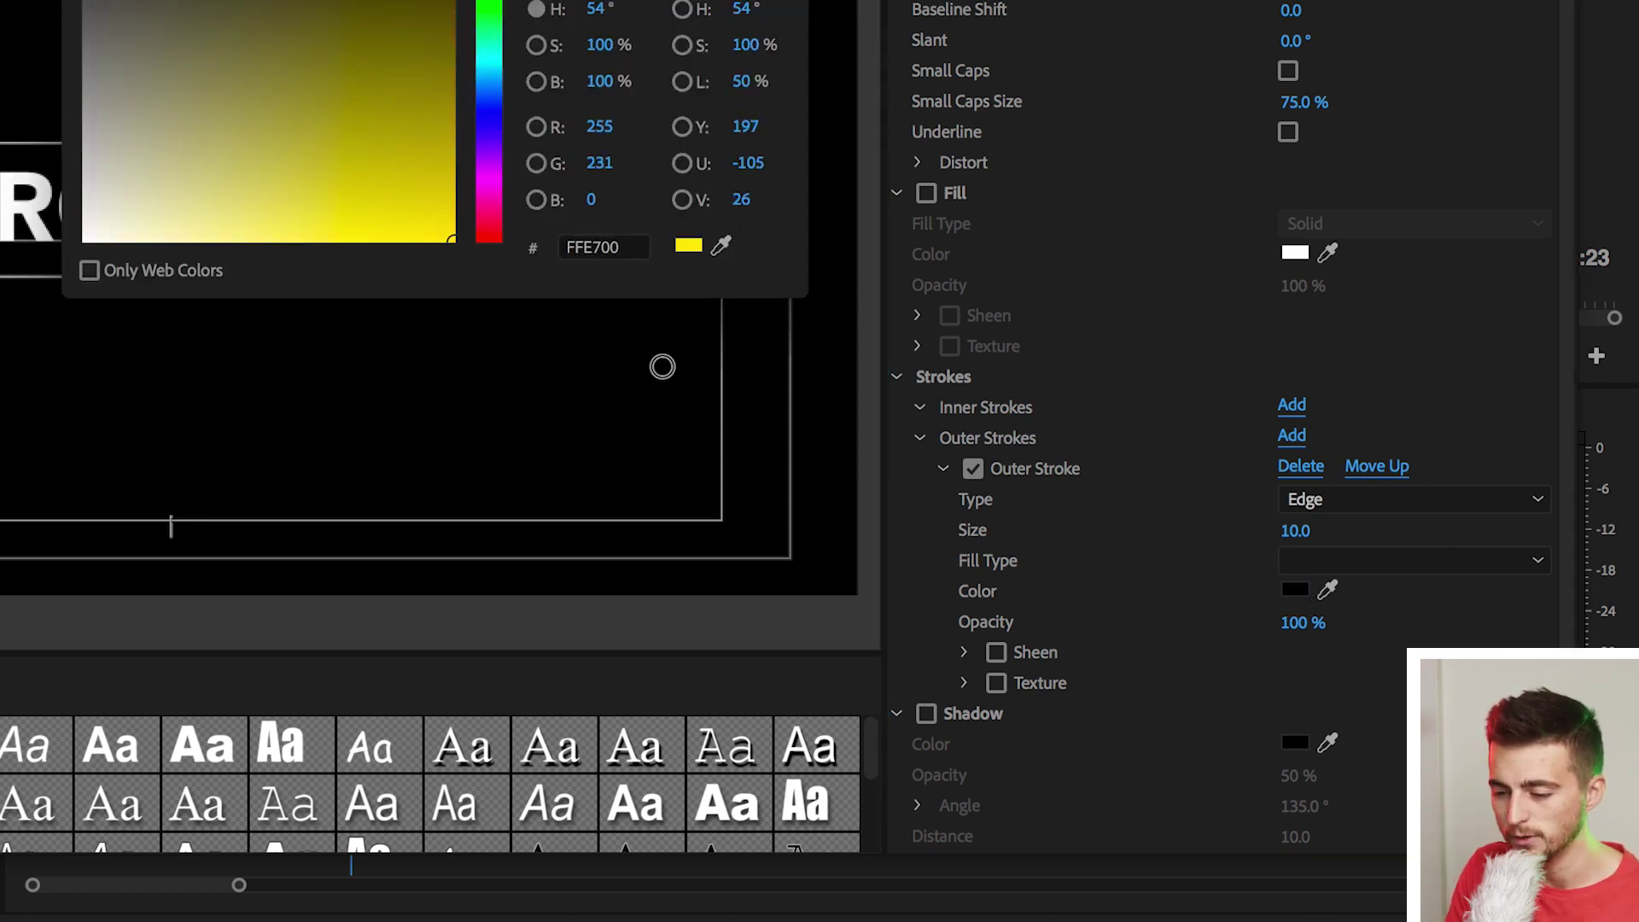
{"action": "key", "text": "Return"}
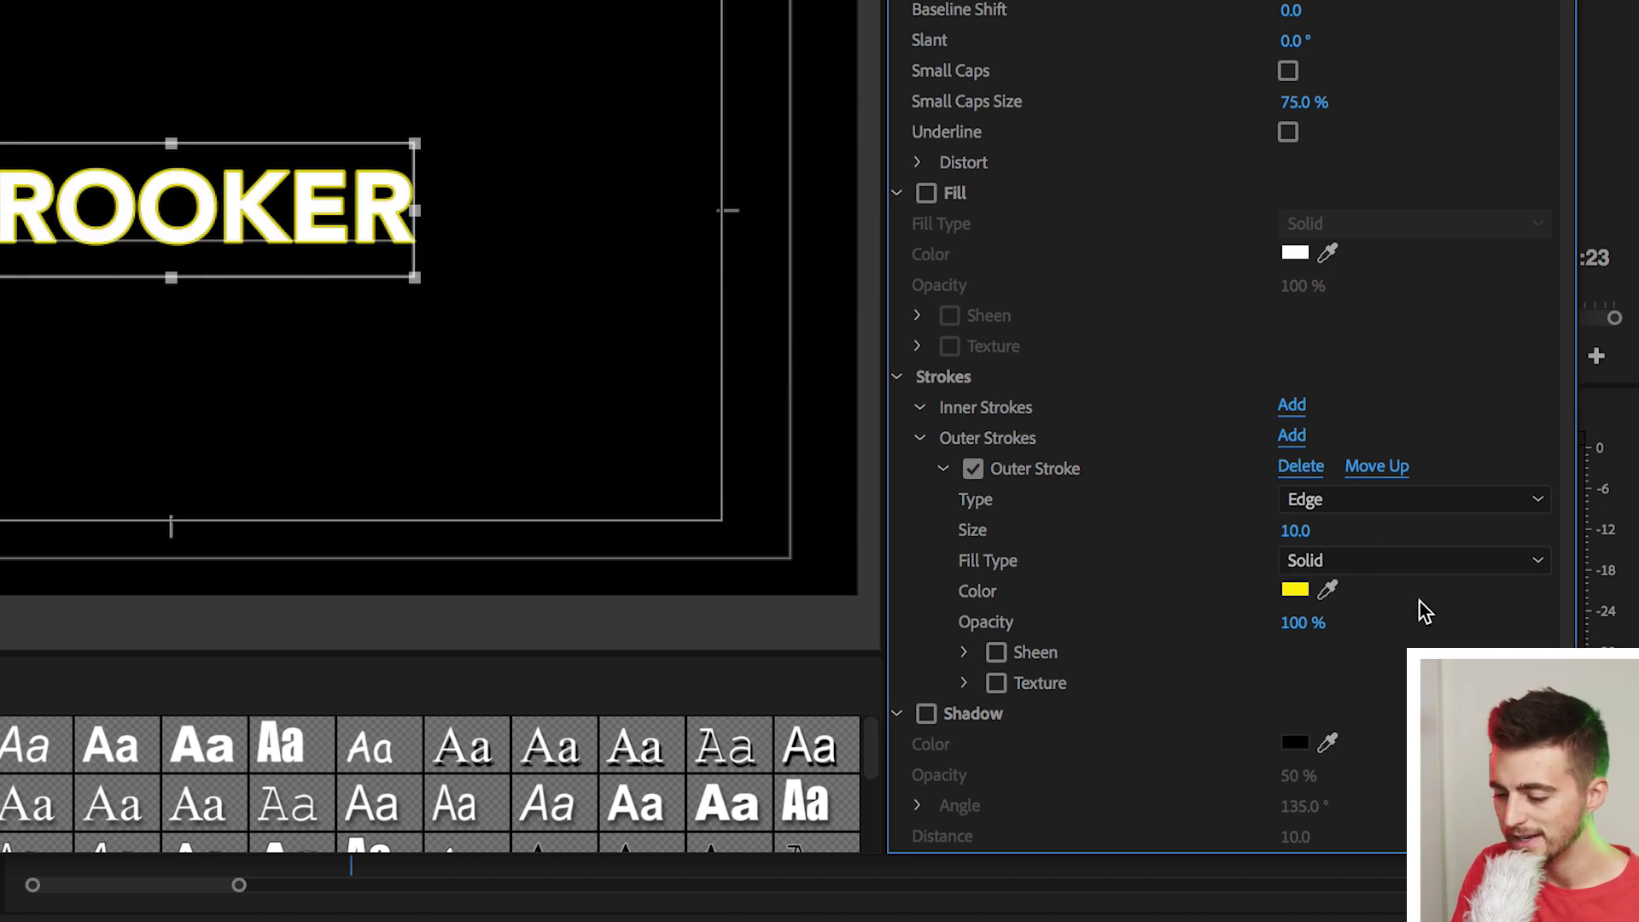
Increase the yellow outer stroke size to 32.
{"action": "mouse_move", "coordinate": [1299, 532]}
{"action": "left_mouse_down"}
{"action": "mouse_move", "coordinate": [1358, 533]}
{"action": "mouse_move", "coordinate": [1317, 533]}
{"action": "left_mouse_up"}
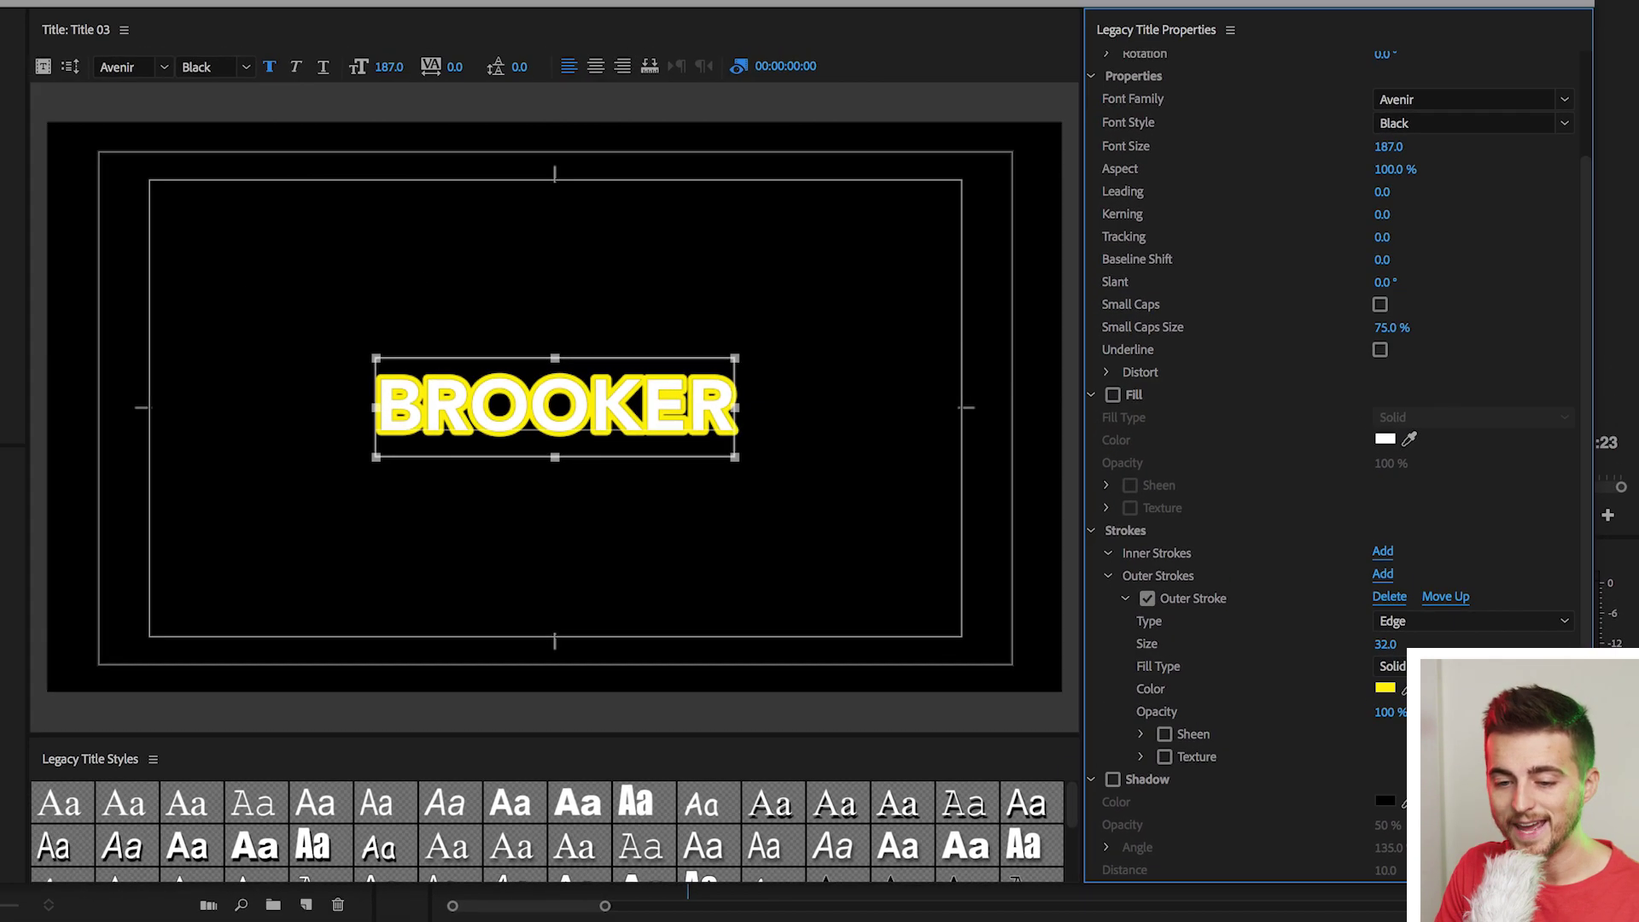
Place Title 03 on V2 above Title 02 and move the playhead onto the titles.
{"action": "left_click", "coordinate": [42, 81]}
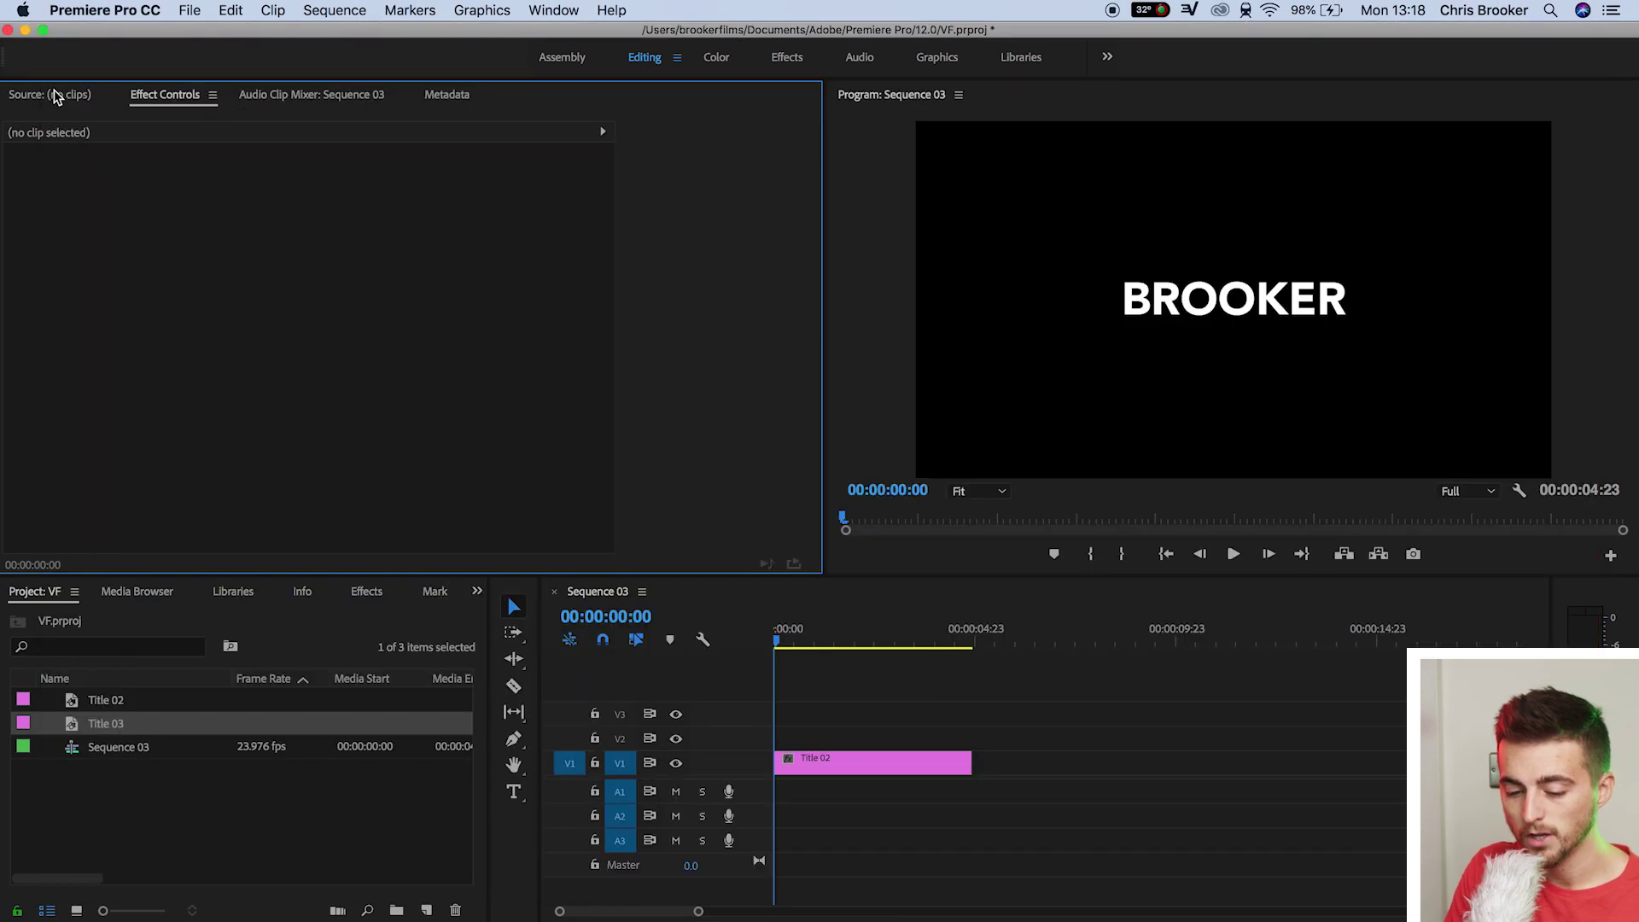
{"action": "left_click_drag", "start_coordinate": [105, 726], "coordinate": [772, 739]}
{"action": "left_click", "coordinate": [827, 646]}
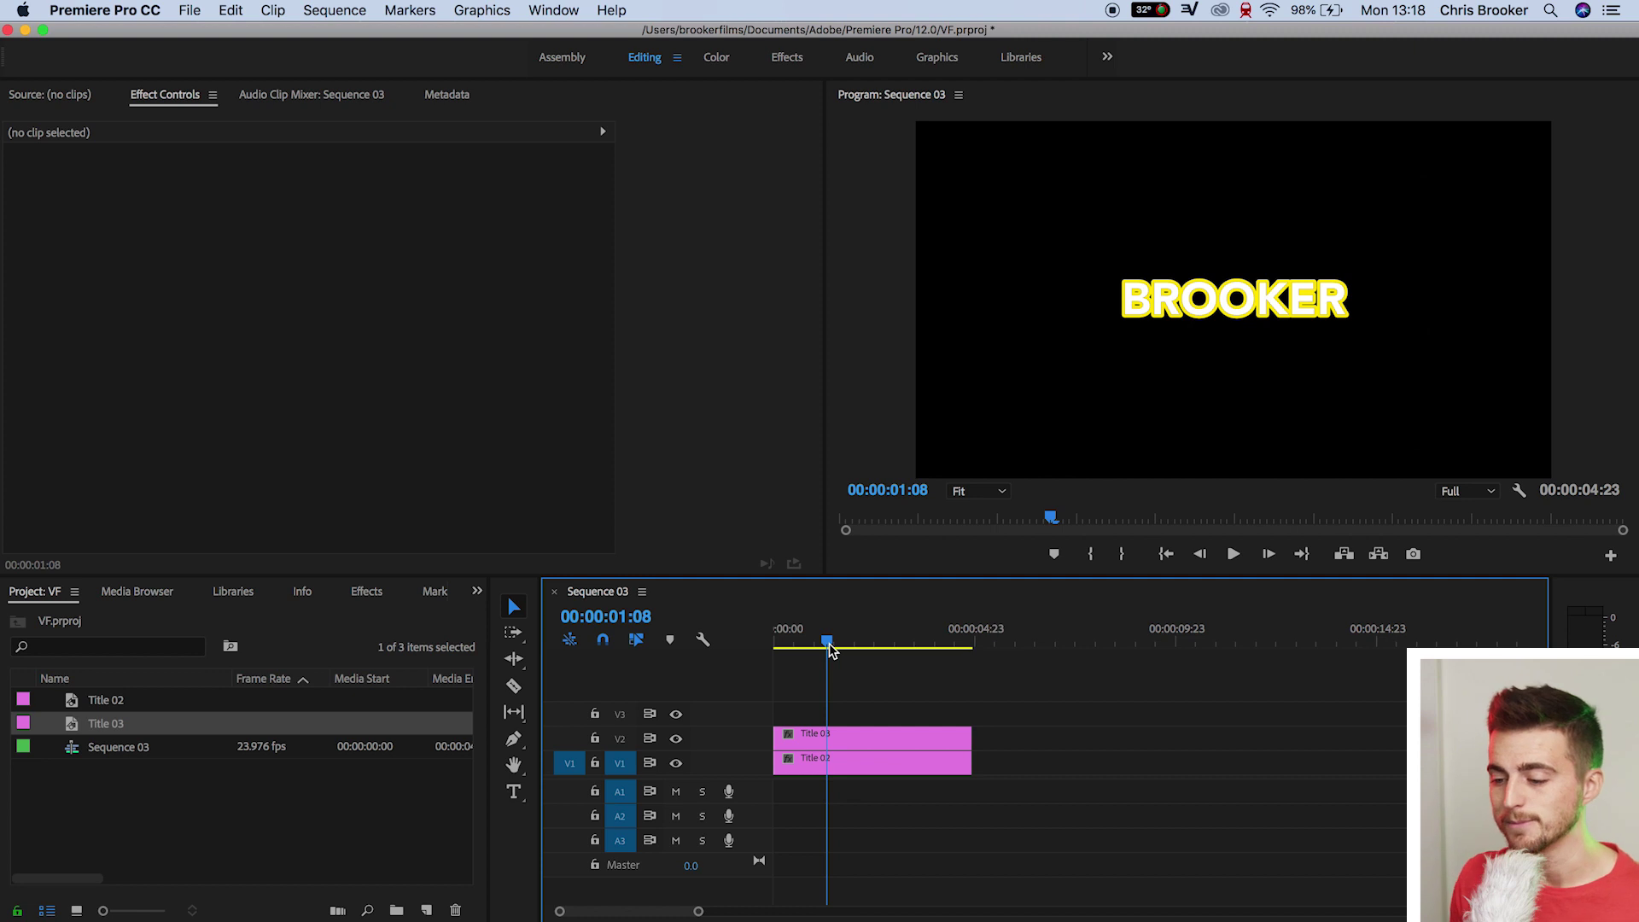
Toggle V1 and V2 visibility to compare the layers, ending with both shown.
{"action": "left_click", "coordinate": [676, 738]}
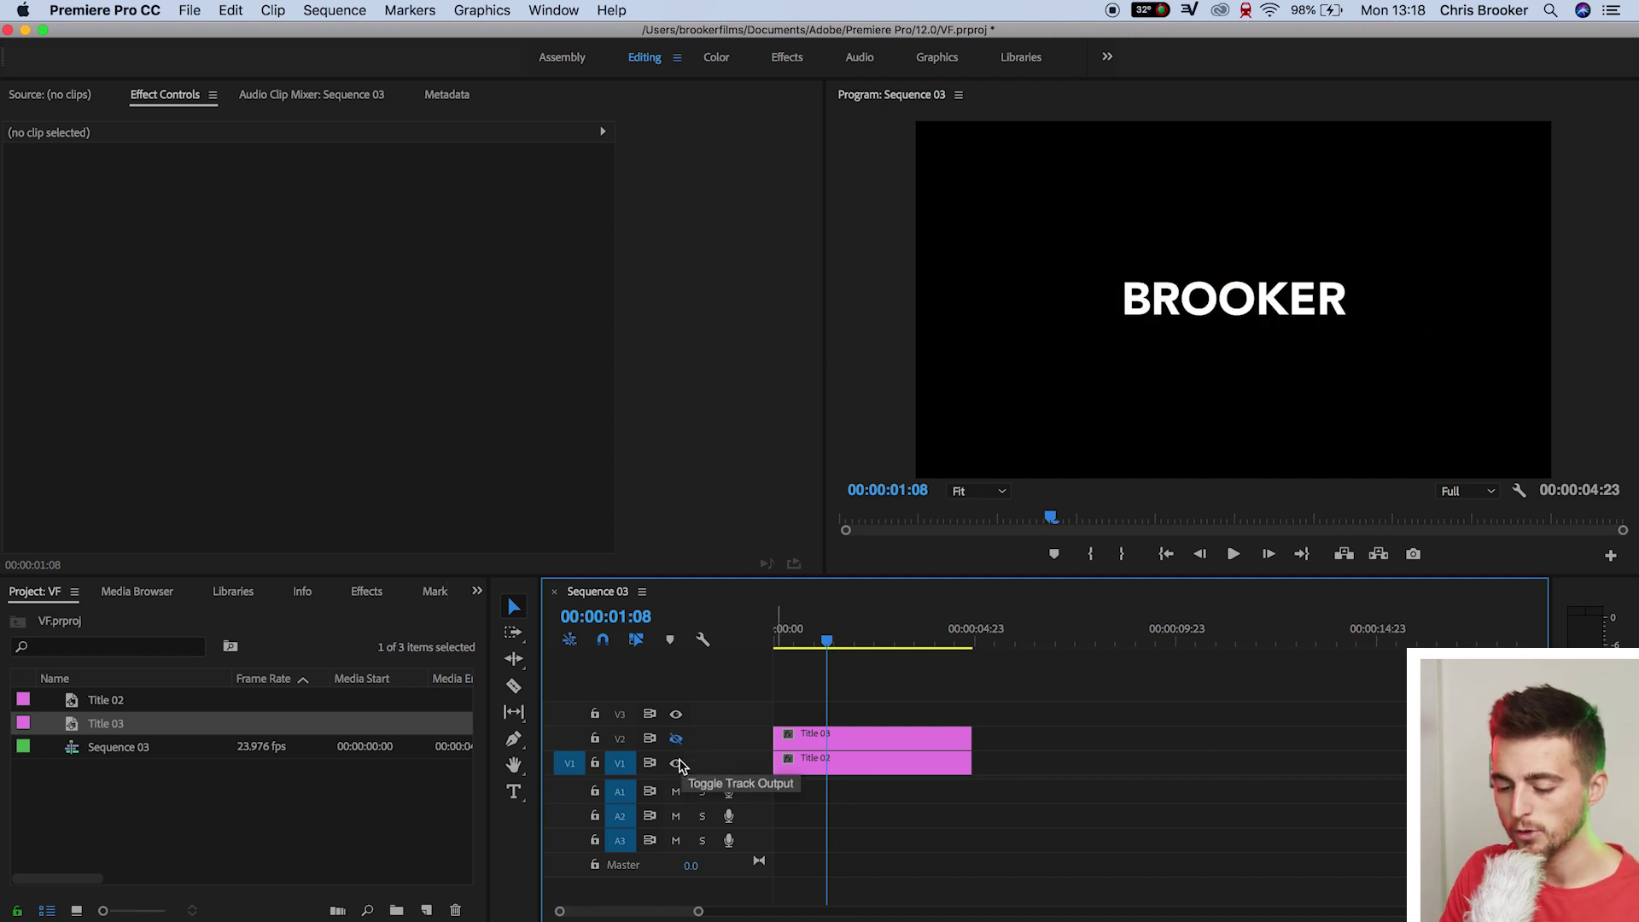
{"action": "left_click", "coordinate": [676, 763]}
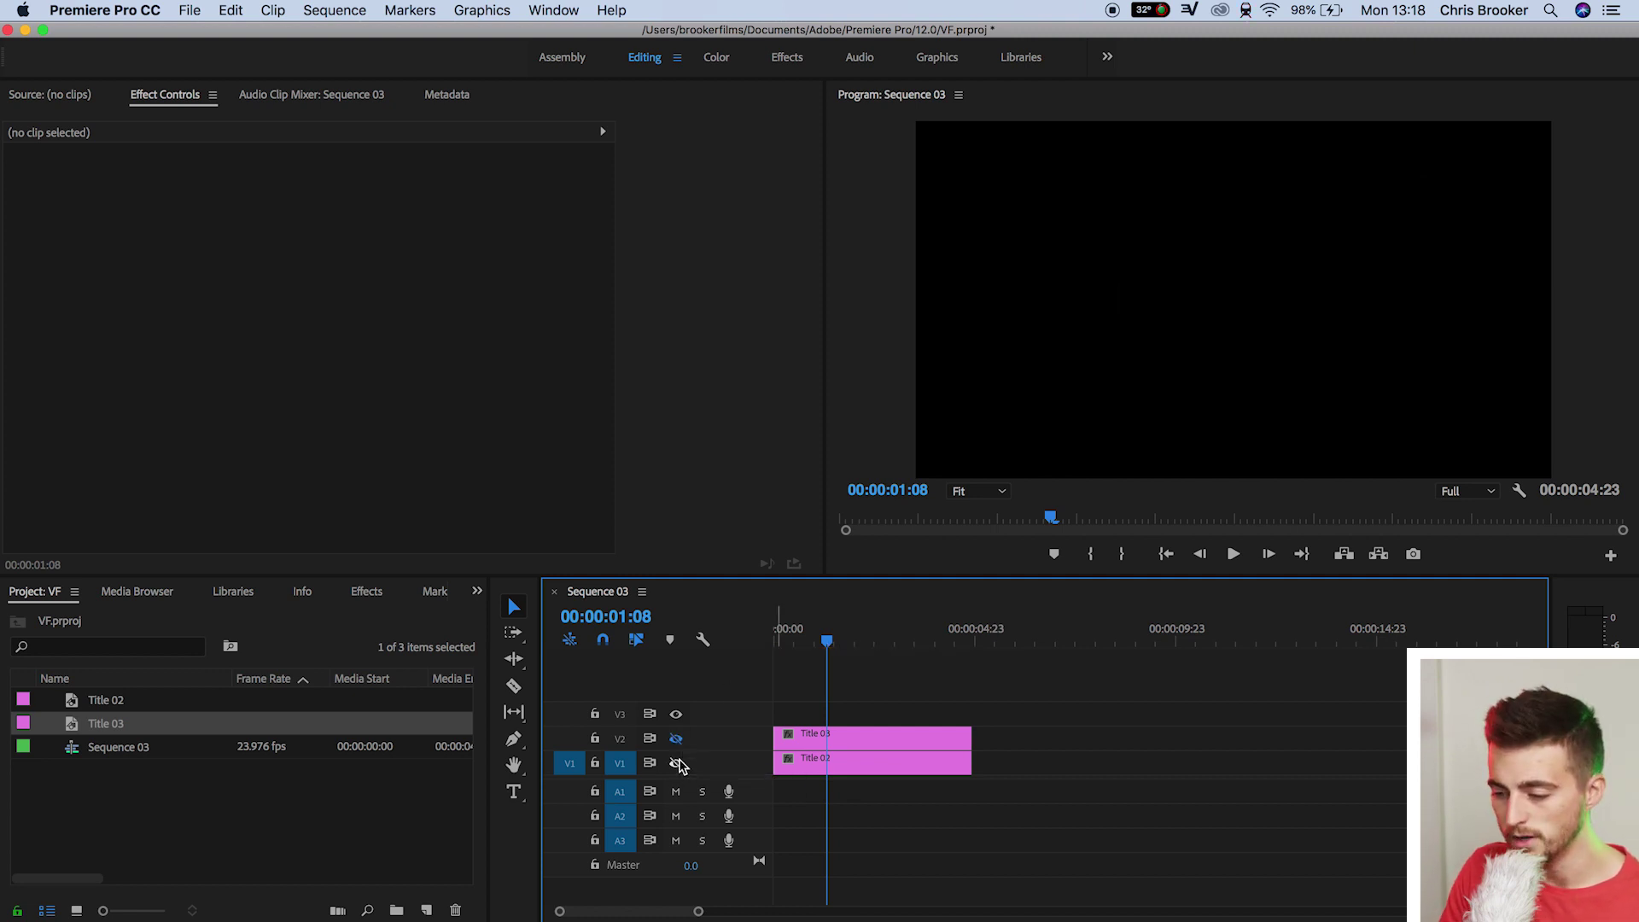
{"action": "left_click", "coordinate": [677, 764]}
{"action": "left_click", "coordinate": [677, 764]}
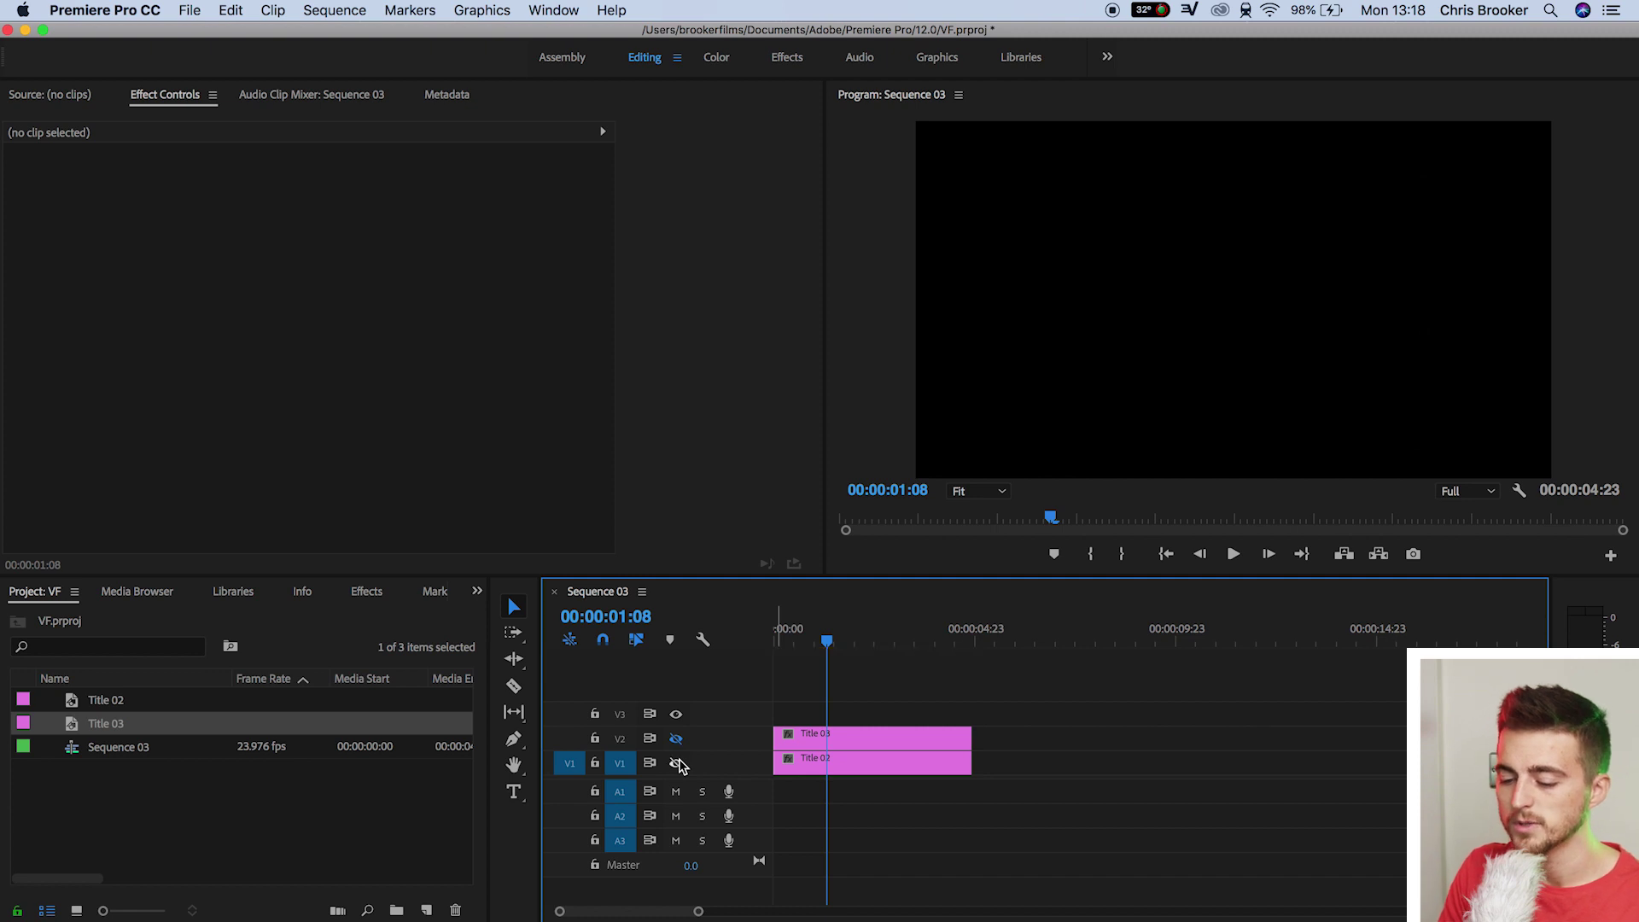
{"action": "left_click", "coordinate": [676, 740]}
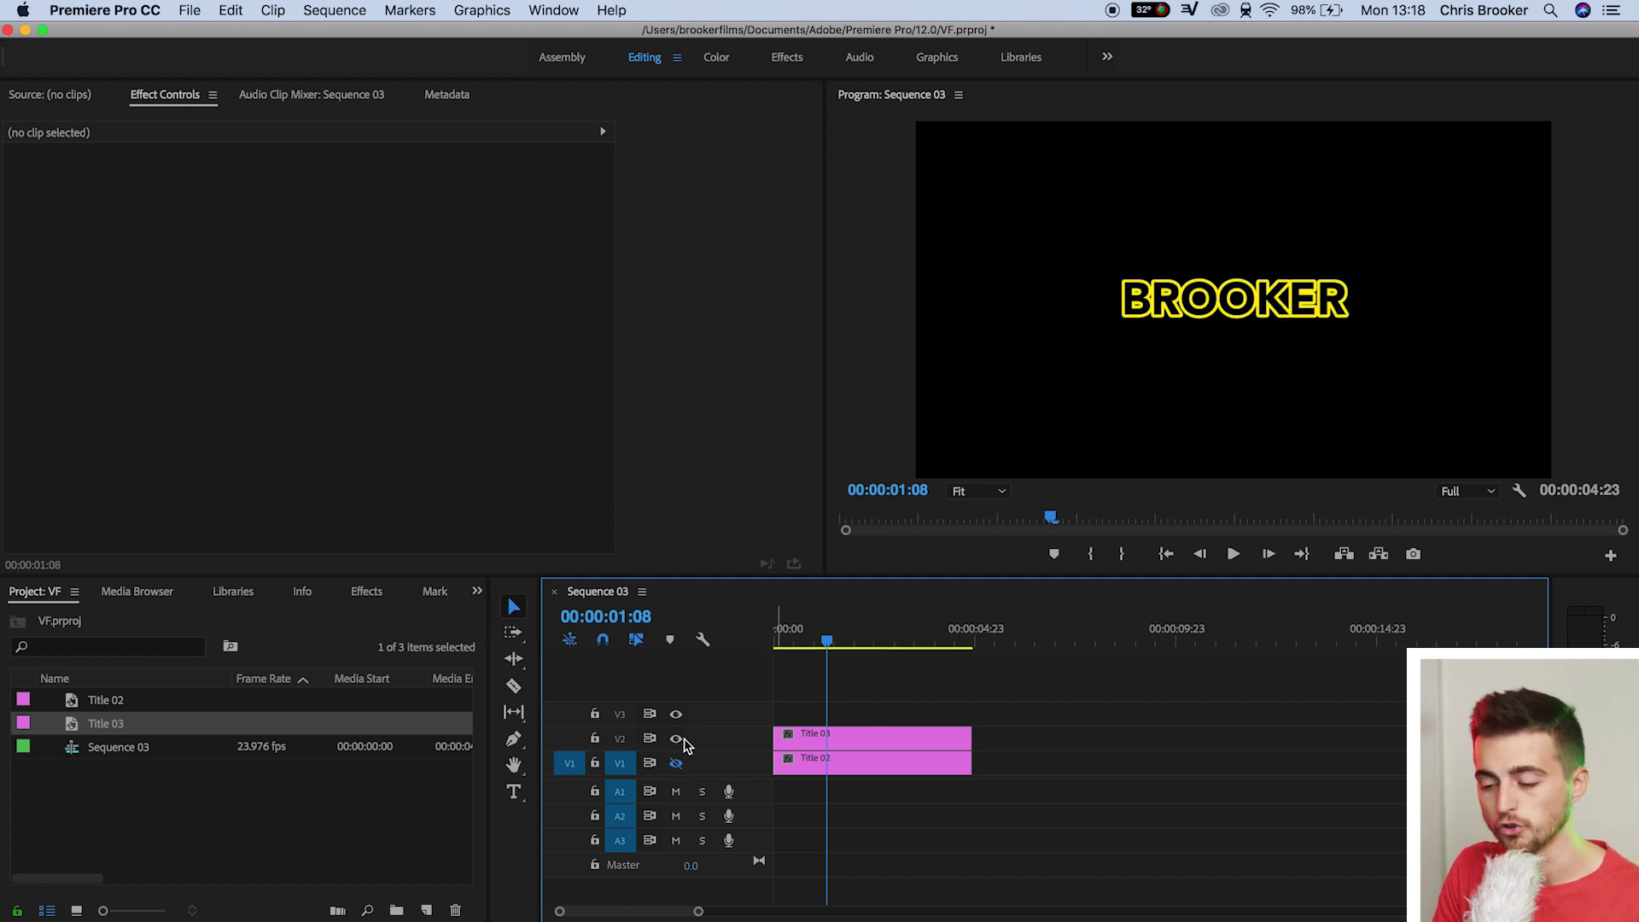
{"action": "left_click", "coordinate": [677, 764]}
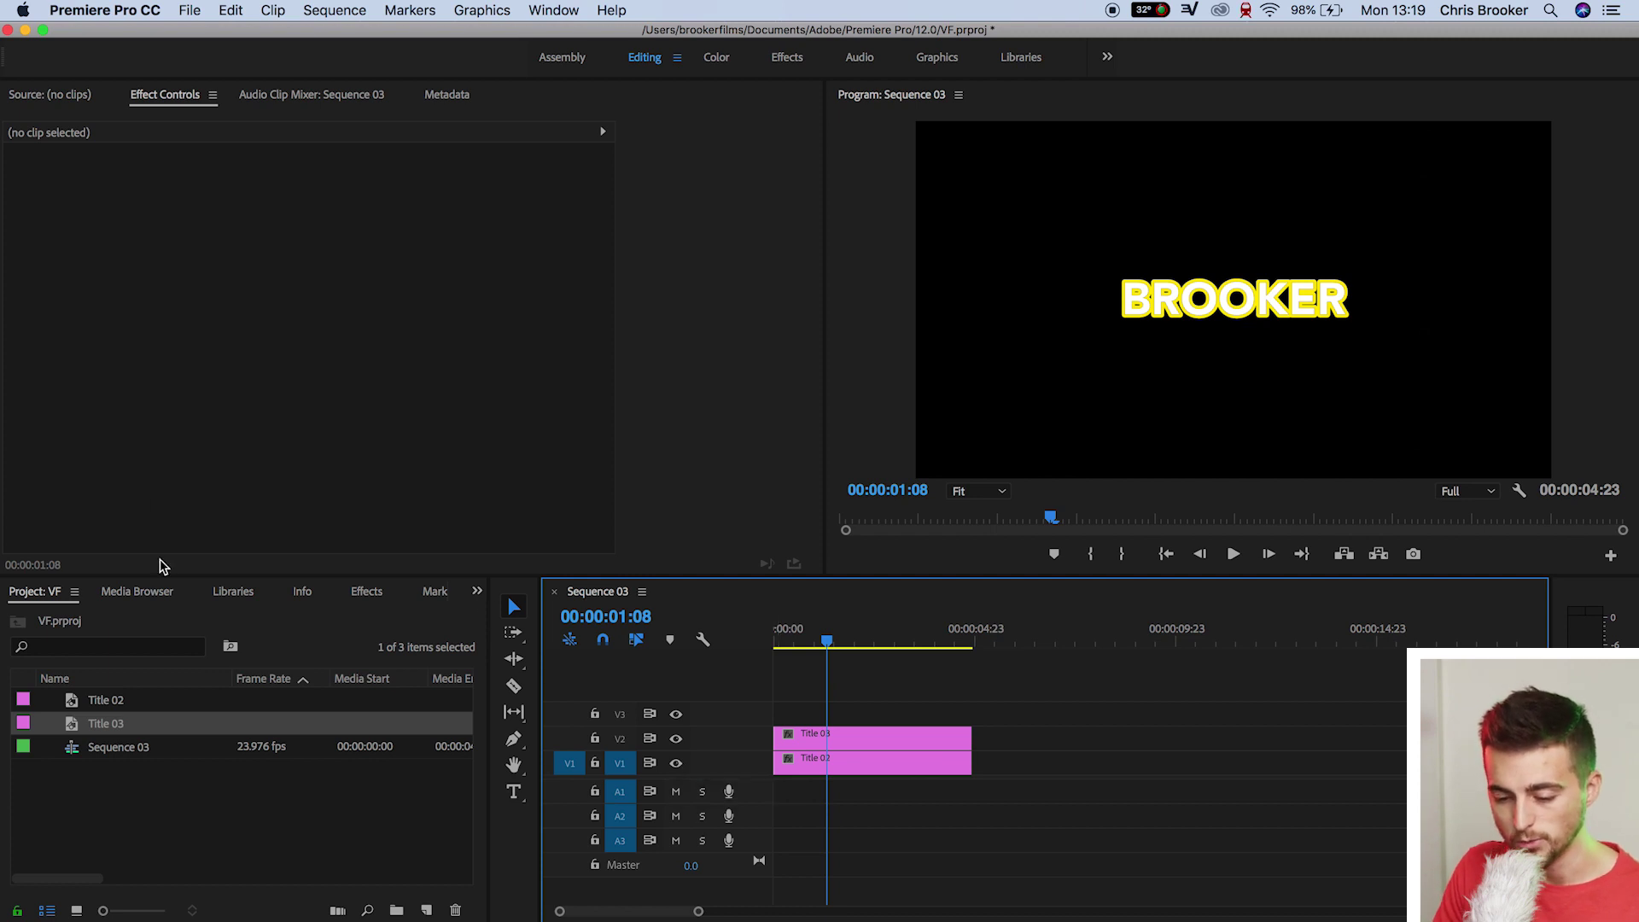
Find the Ramp effect and apply it to the Title 03 clip.
{"action": "left_click", "coordinate": [364, 591]}
{"action": "left_click", "coordinate": [99, 623]}
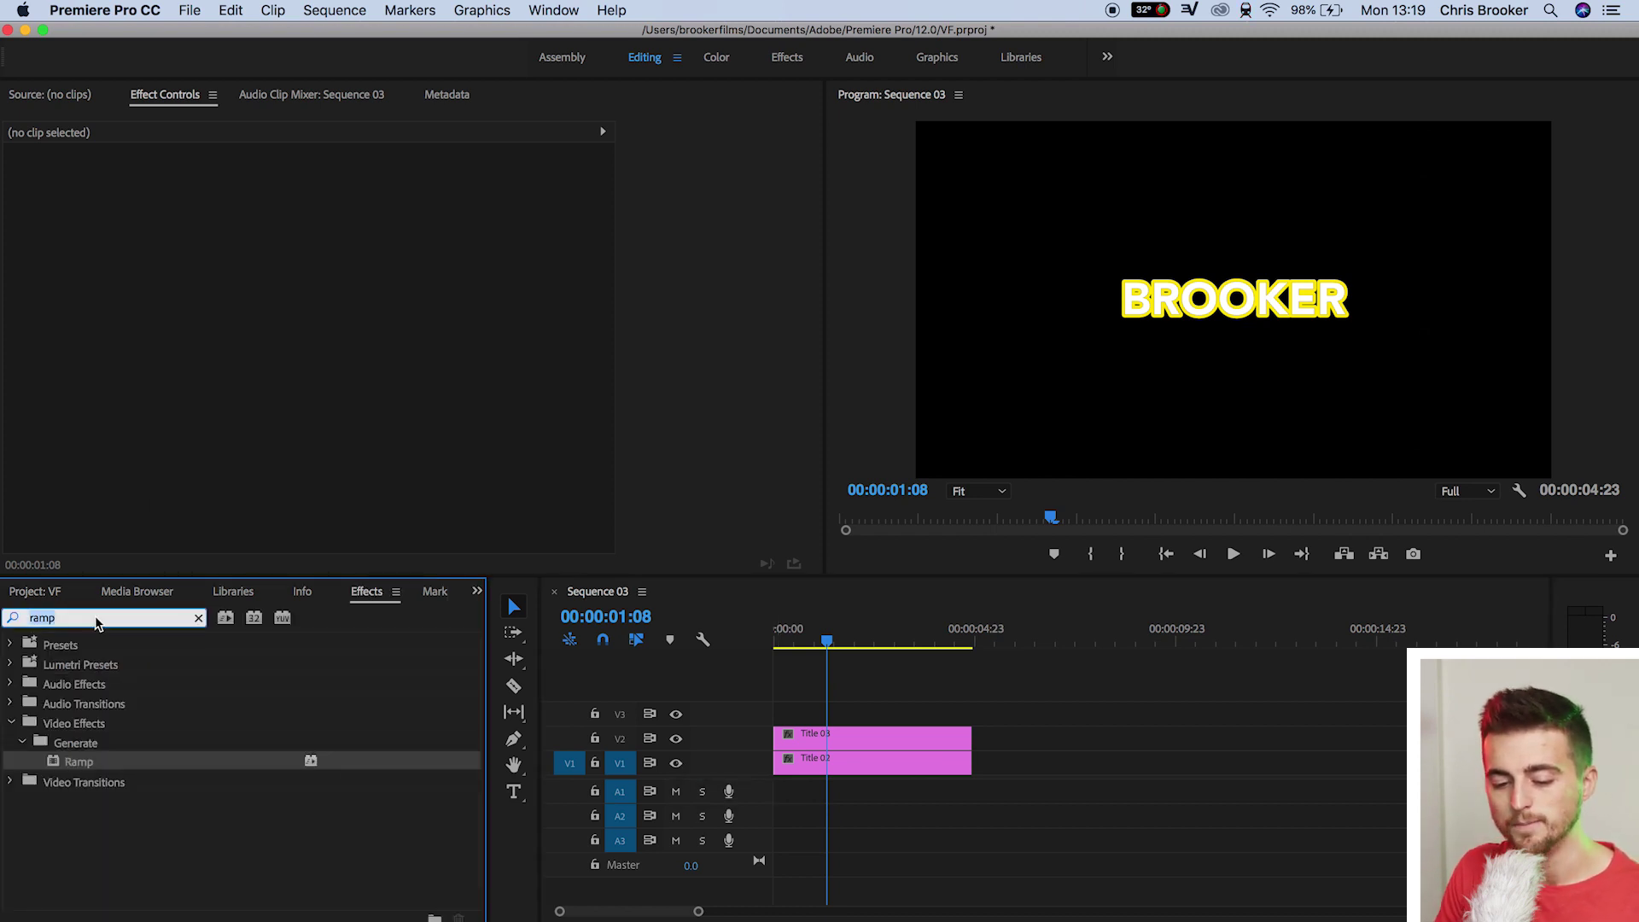
{"action": "left_click", "coordinate": [77, 761]}
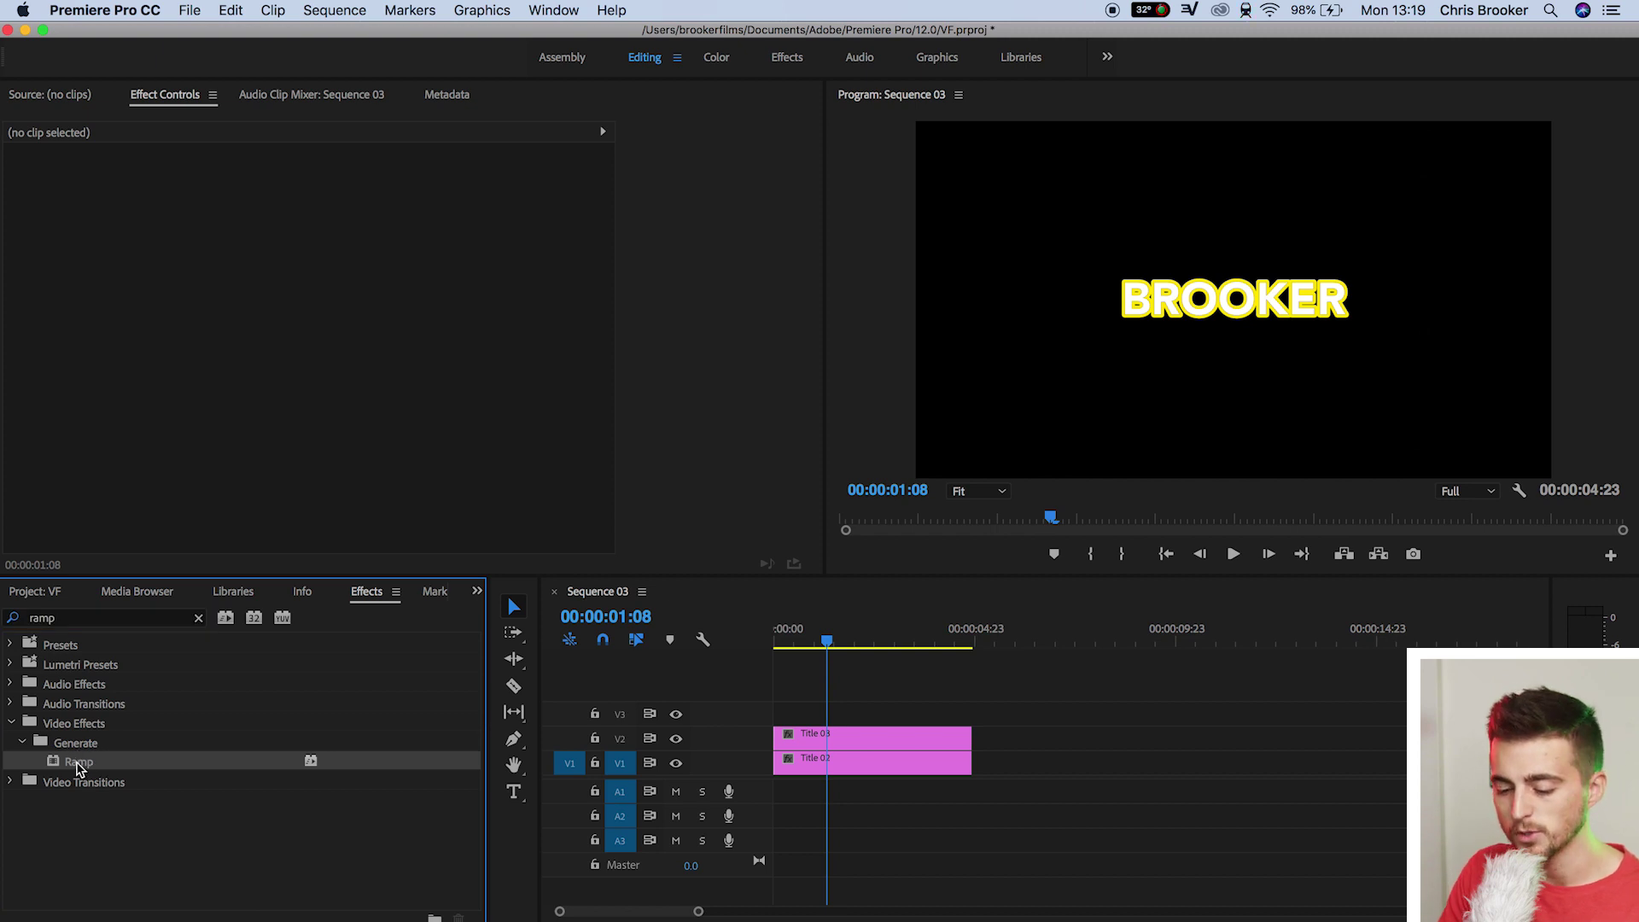
{"action": "left_click_drag", "start_coordinate": [752, 738], "coordinate": [817, 739]}
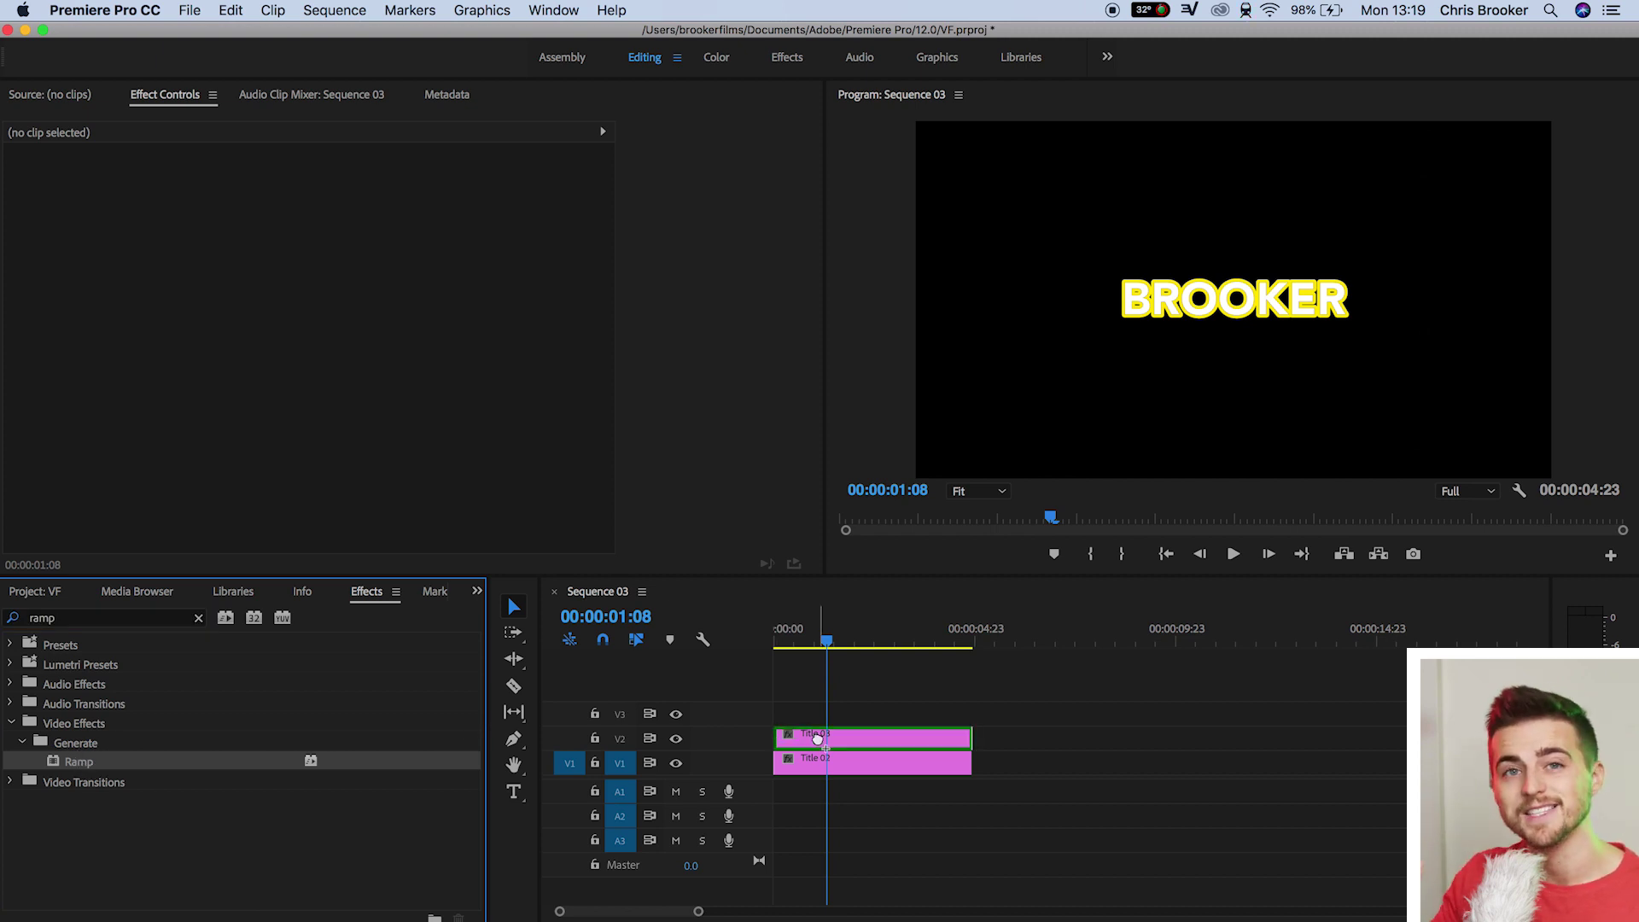
{"action": "left_click_drag", "start_coordinate": [817, 739], "coordinate": [817, 739]}
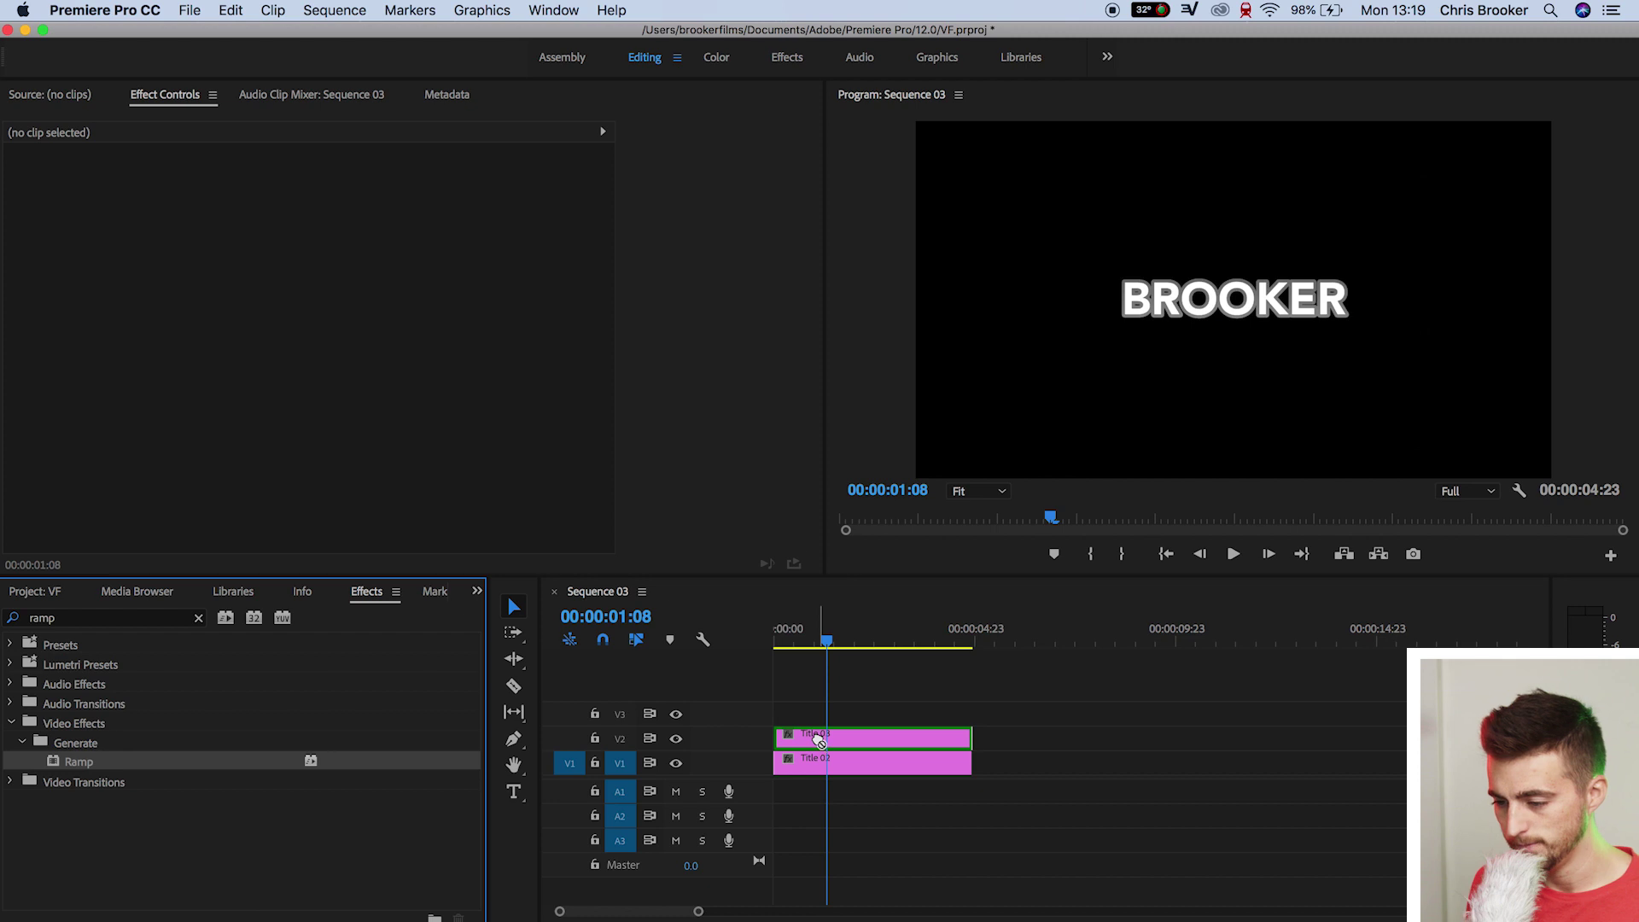
Select Title 03 and reveal the Ramp's start and end handles in Effect Controls.
{"action": "left_click", "coordinate": [817, 739]}
{"action": "scroll", "coordinate": [782, 338], "scroll_direction": "down", "scroll_amount": 3}
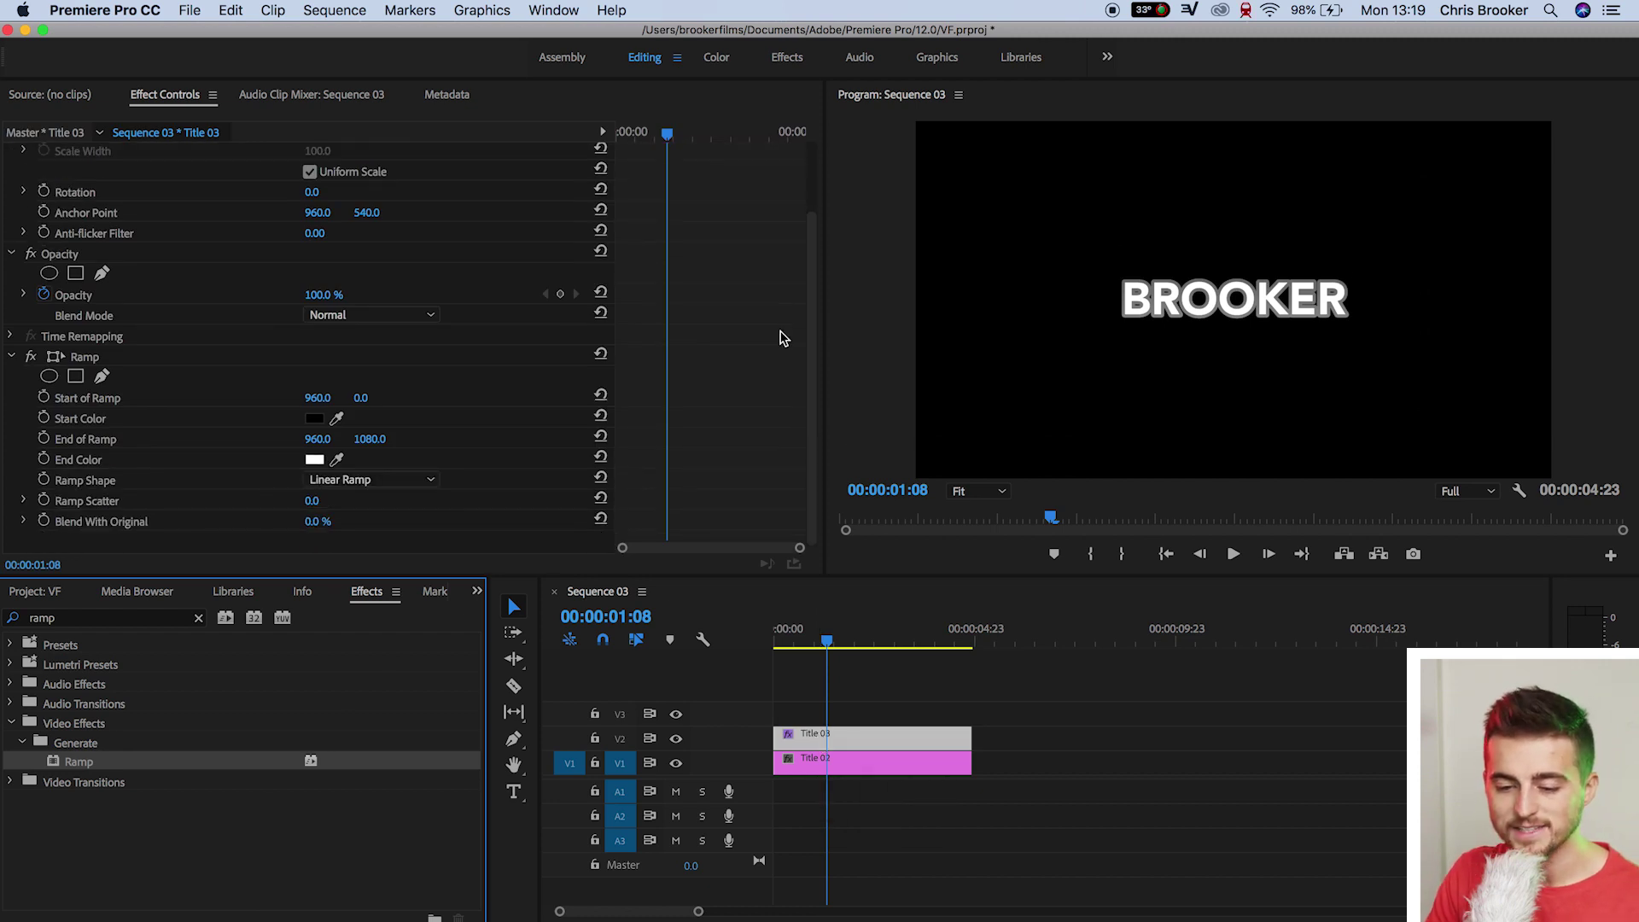
{"action": "left_click", "coordinate": [92, 396]}
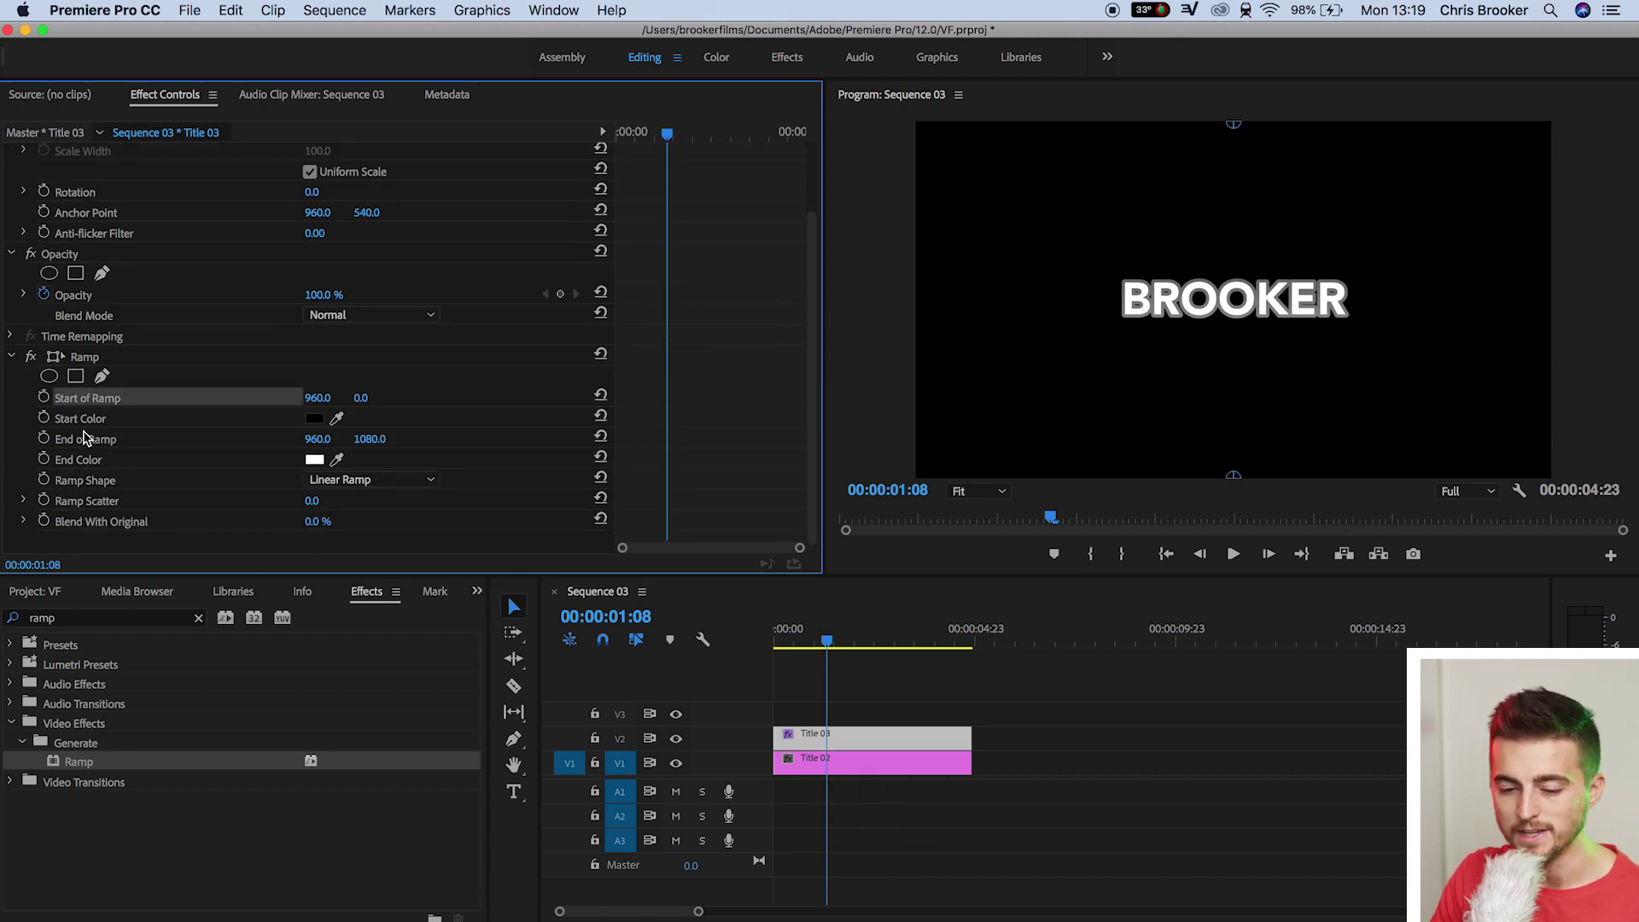
Move the Ramp start left of BROOKER (609.4, 529.6) and the end right (1334.2, 544.4).
{"action": "left_click", "coordinate": [85, 437]}
{"action": "left_click", "coordinate": [104, 408]}
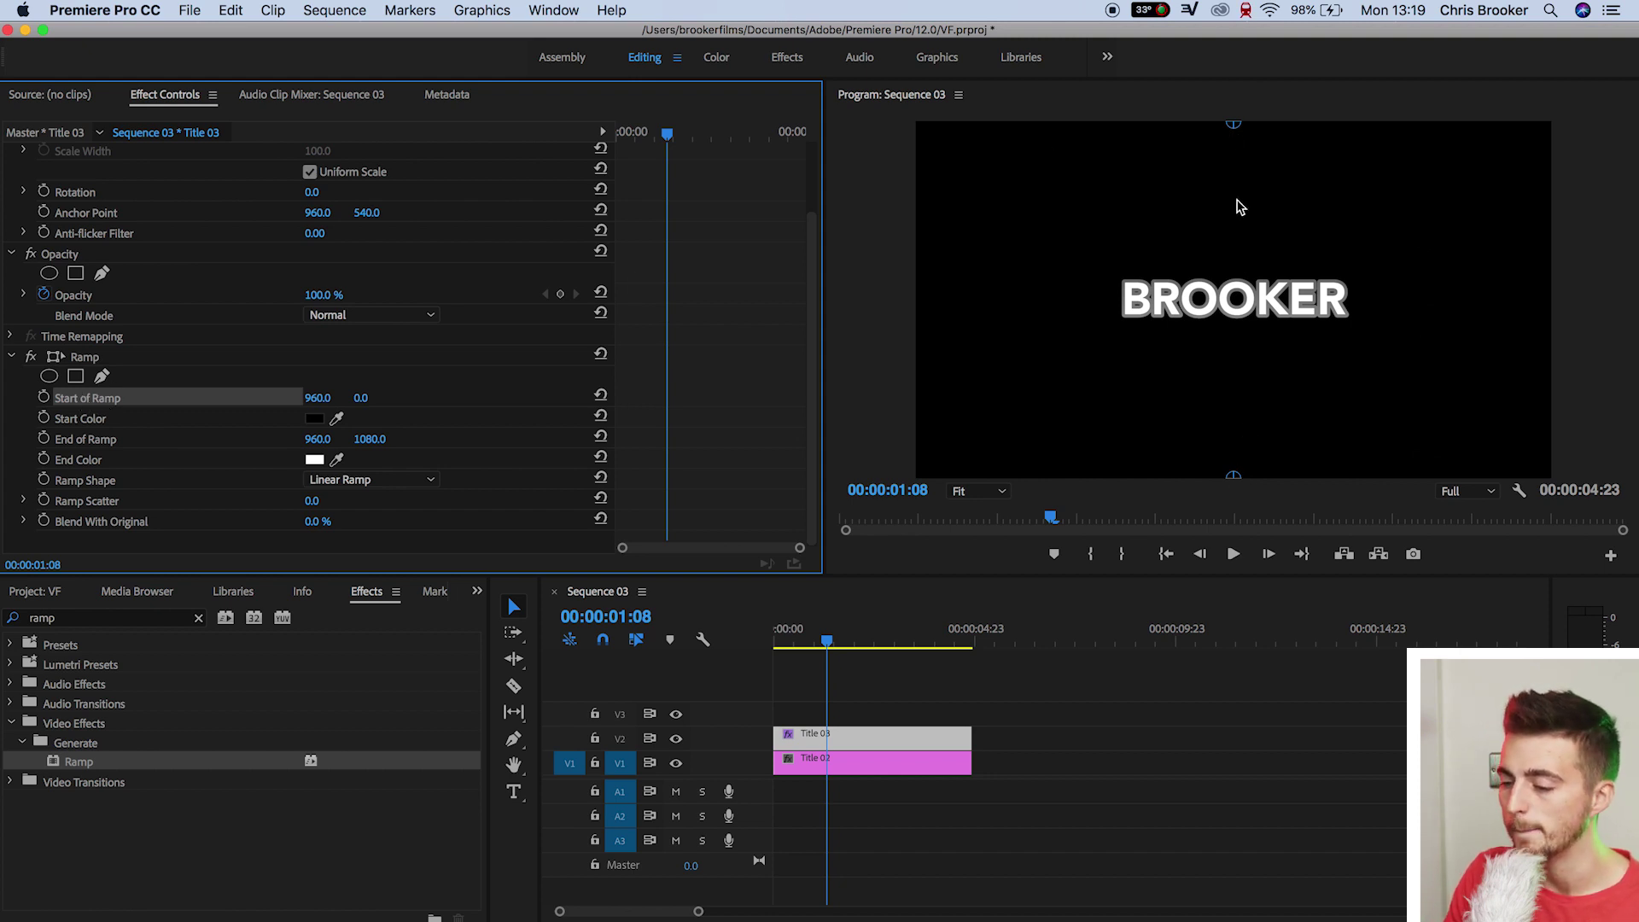
{"action": "left_click_drag", "start_coordinate": [1232, 130], "coordinate": [1119, 304]}
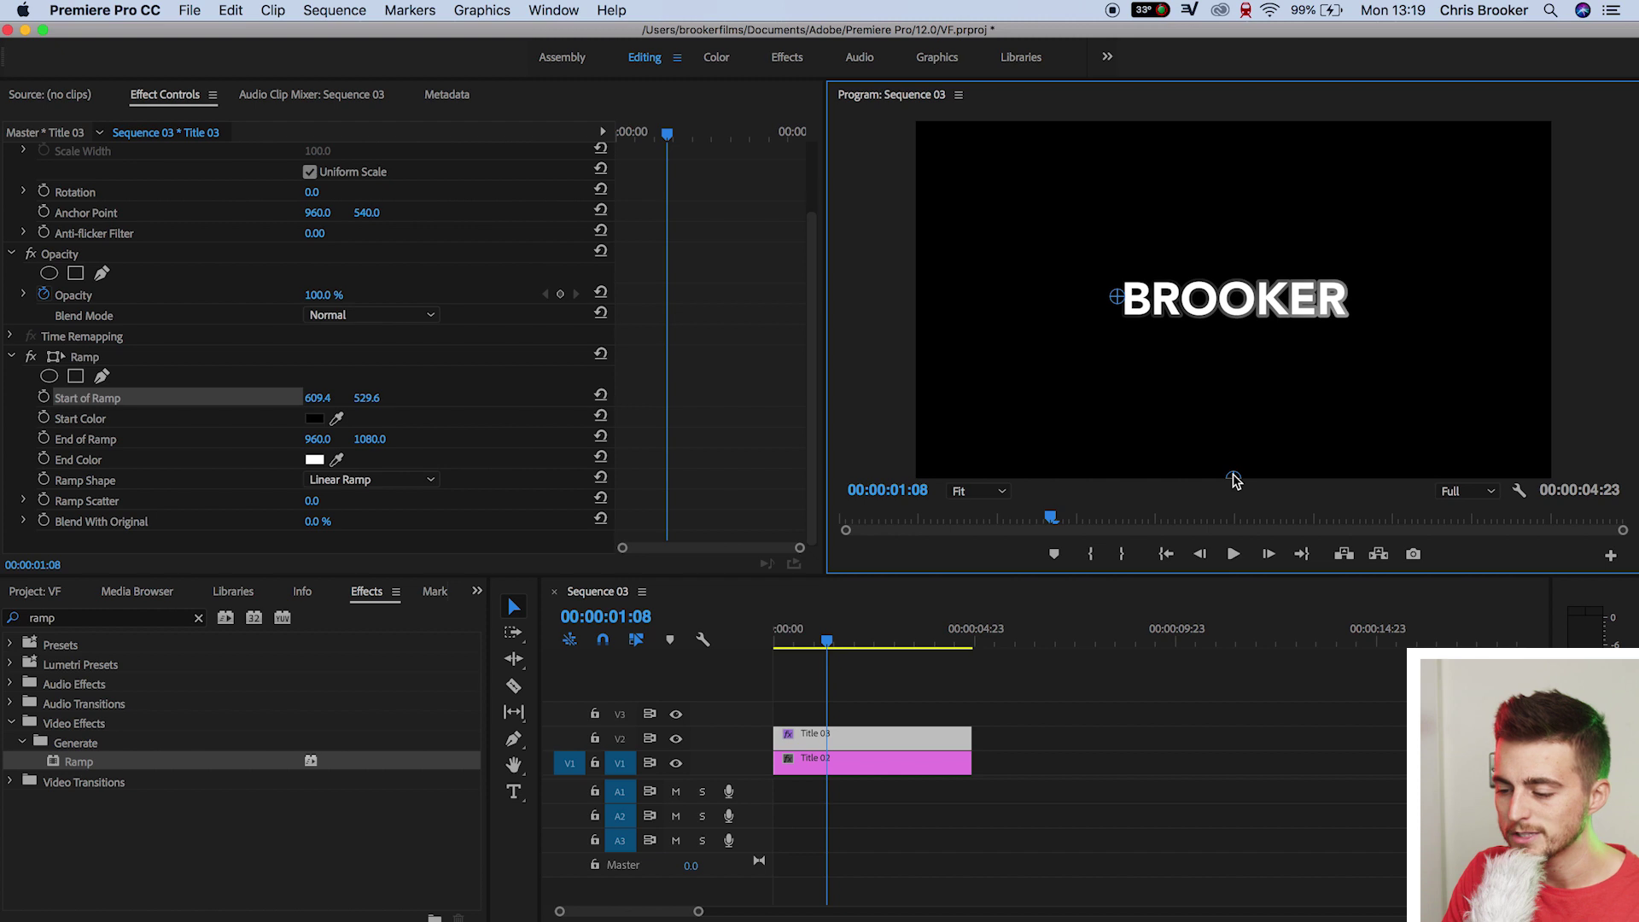
{"action": "left_click_drag", "start_coordinate": [1232, 479], "coordinate": [1358, 308]}
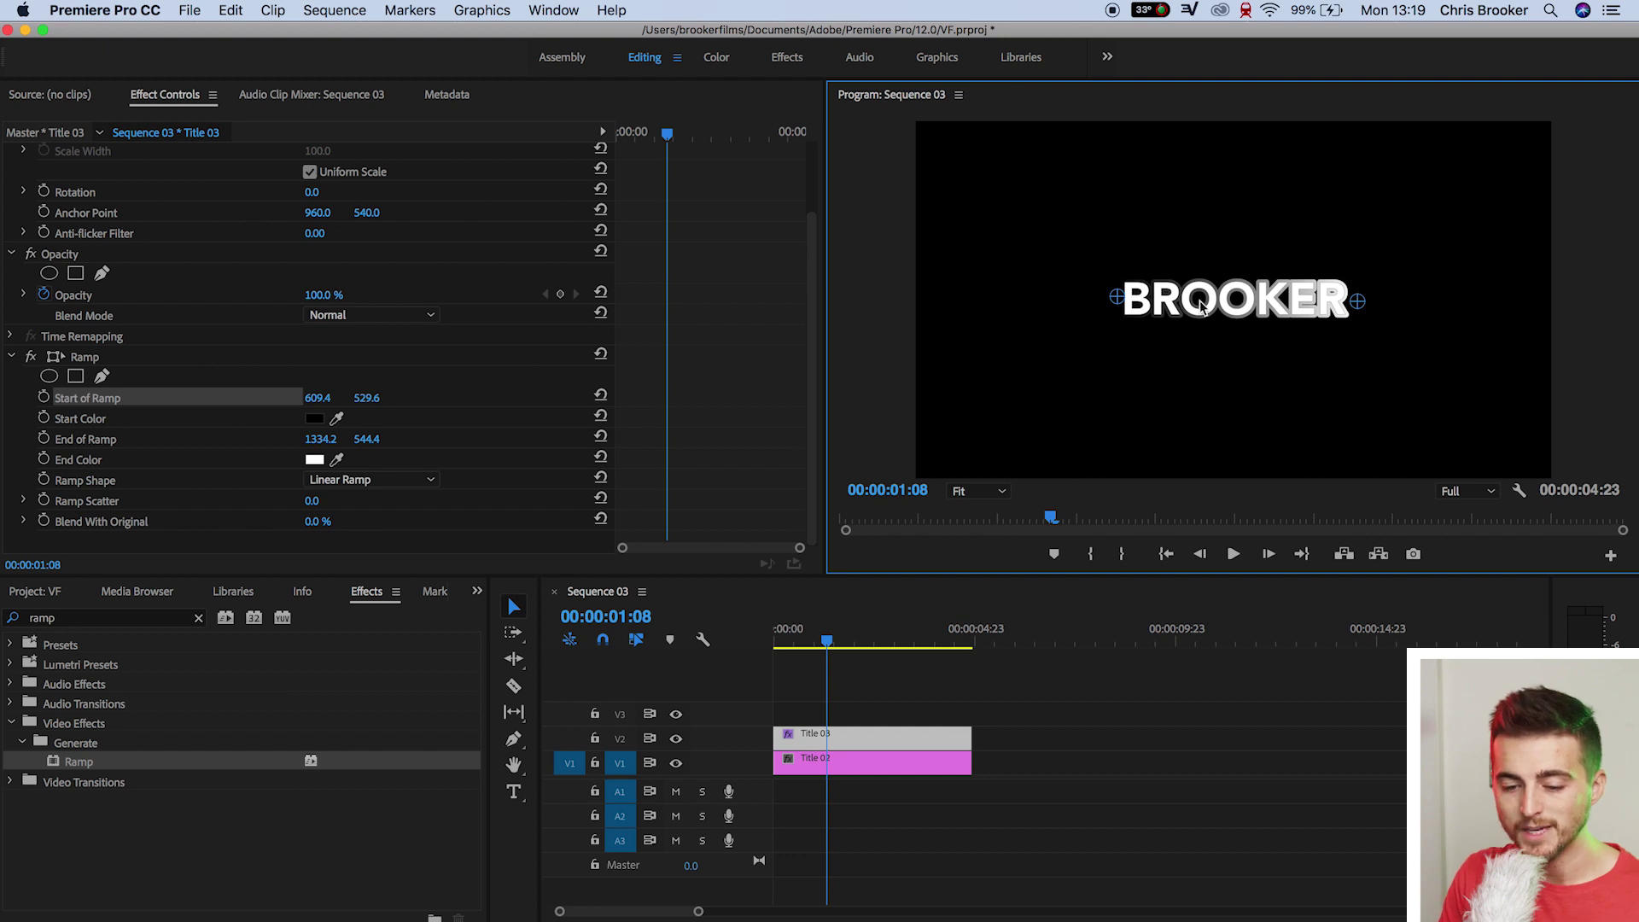
{"action": "left_click", "coordinate": [227, 427]}
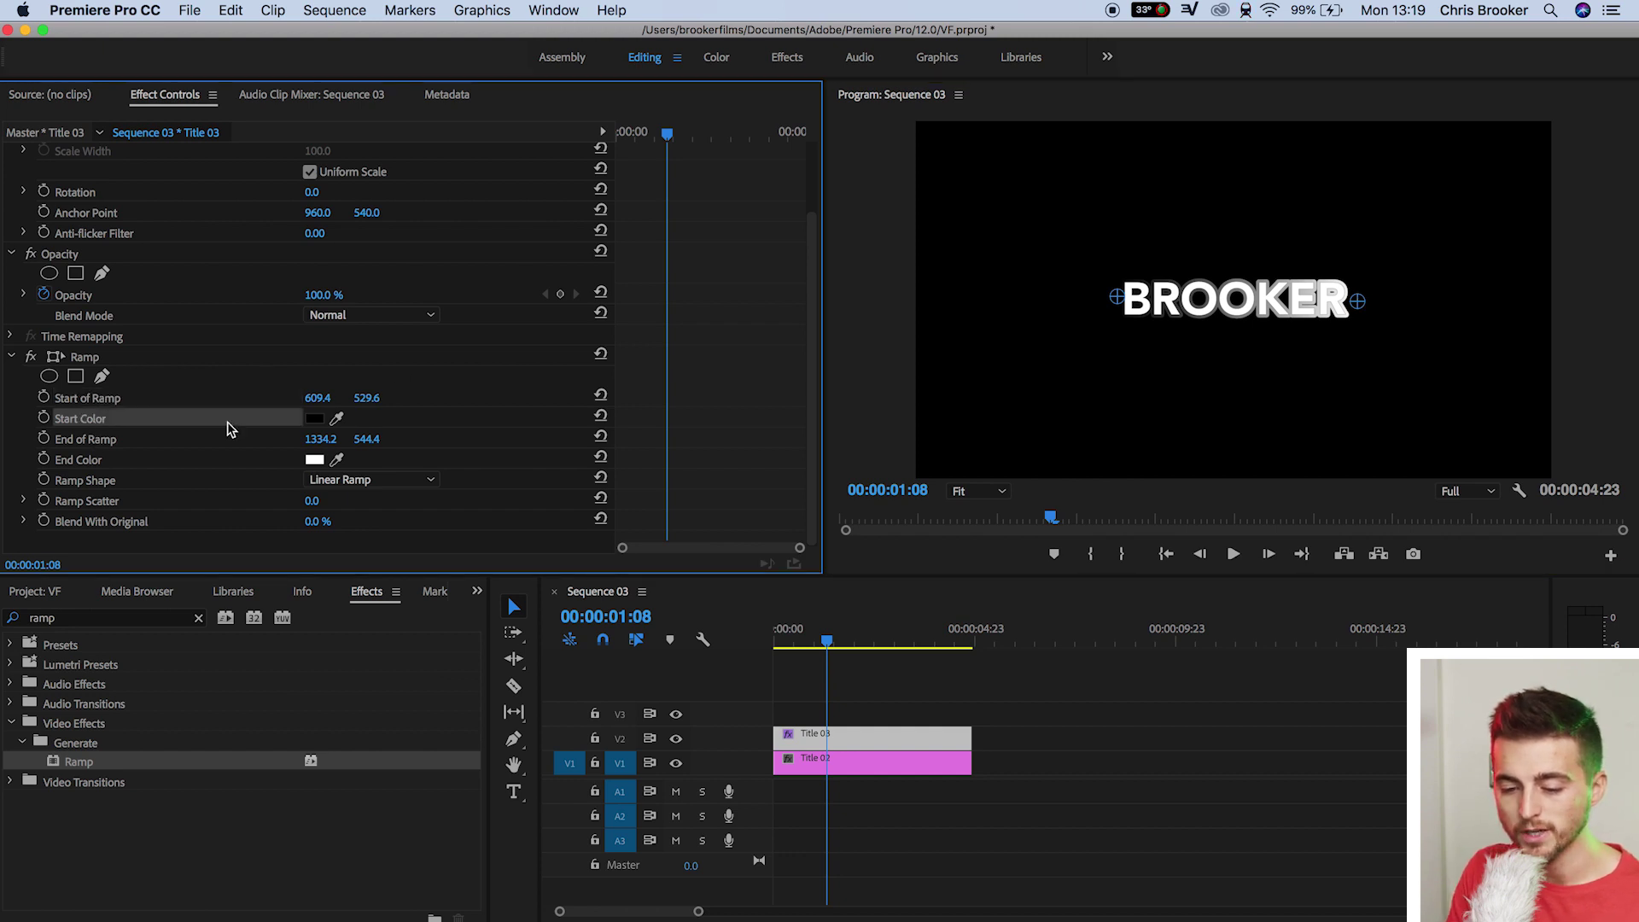
Set the Title 03 Ramp start colour to bright cyan 00EEFF.
{"action": "left_click", "coordinate": [312, 421]}
{"action": "left_click", "coordinate": [861, 275]}
{"action": "left_click_drag", "start_coordinate": [860, 275], "coordinate": [862, 357]}
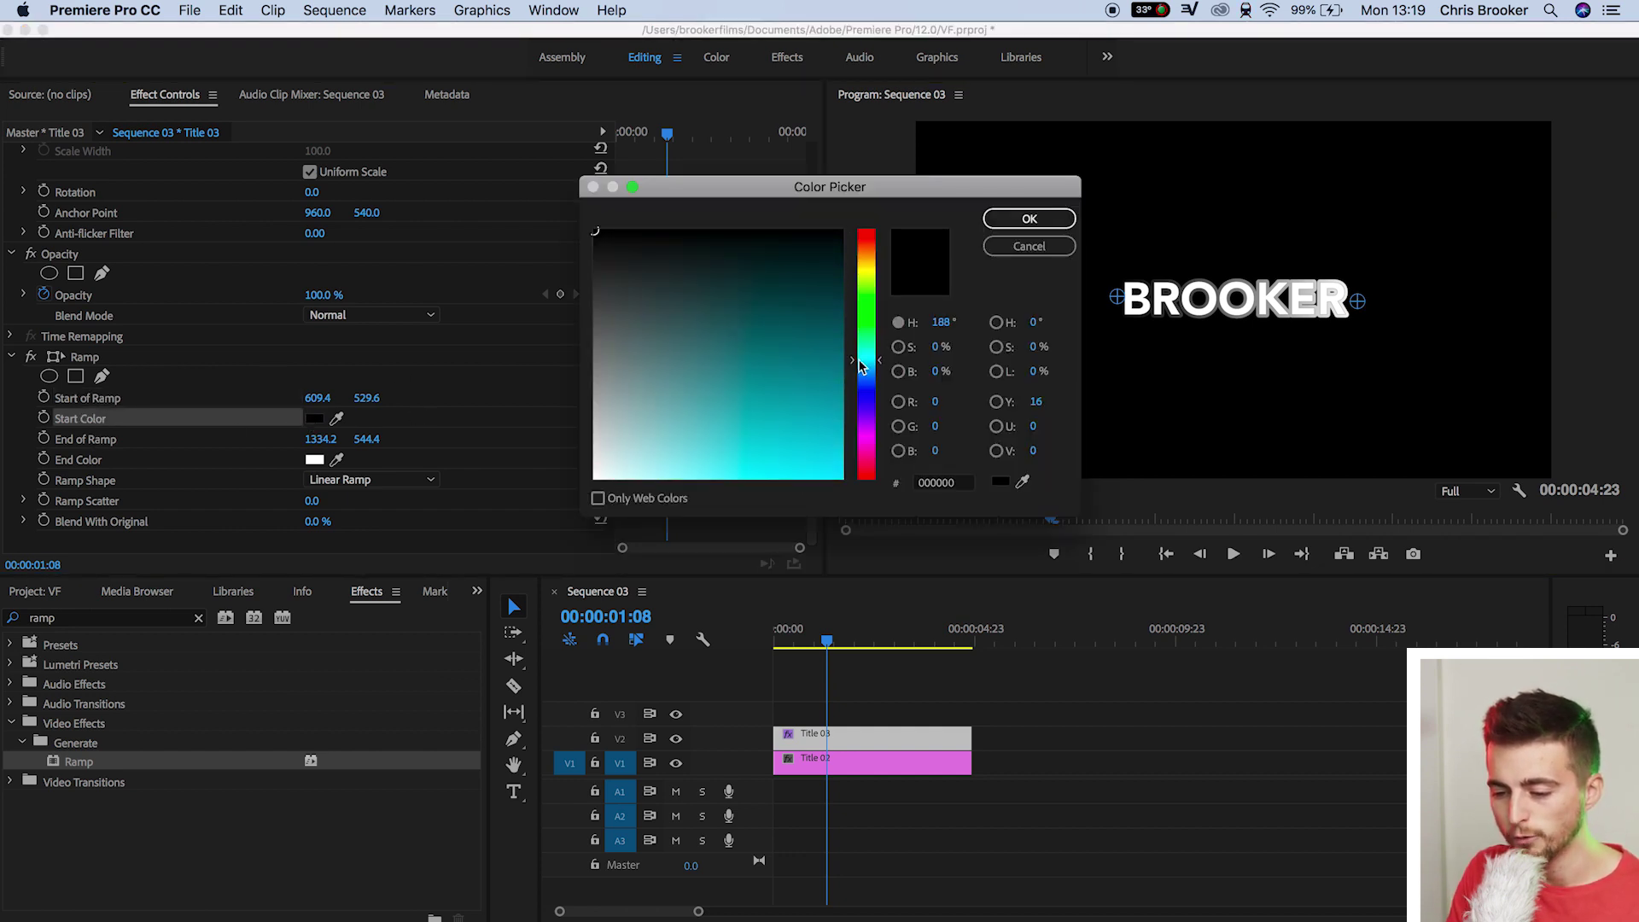
{"action": "left_click", "coordinate": [743, 354]}
{"action": "left_click_drag", "start_coordinate": [742, 354], "coordinate": [917, 495]}
{"action": "left_click", "coordinate": [1033, 221]}
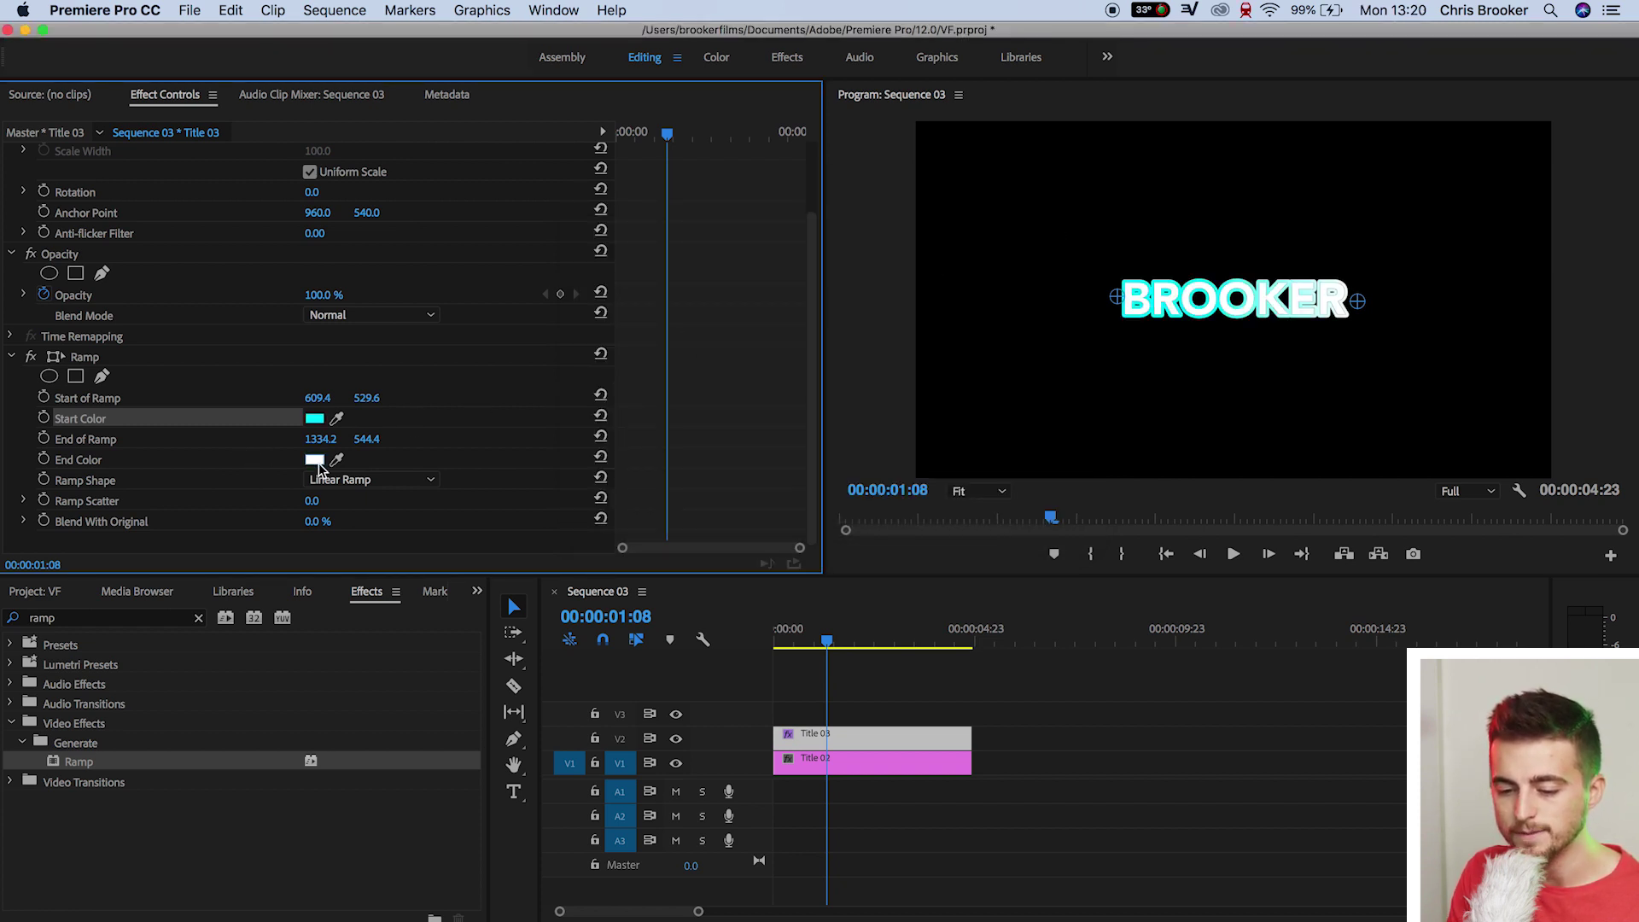
Set the Ramp end colour to pink FF00F5.
{"action": "left_click", "coordinate": [314, 461]}
{"action": "left_click_drag", "start_coordinate": [868, 429], "coordinate": [868, 437]}
{"action": "left_click", "coordinate": [841, 476]}
{"action": "left_click", "coordinate": [1029, 219]}
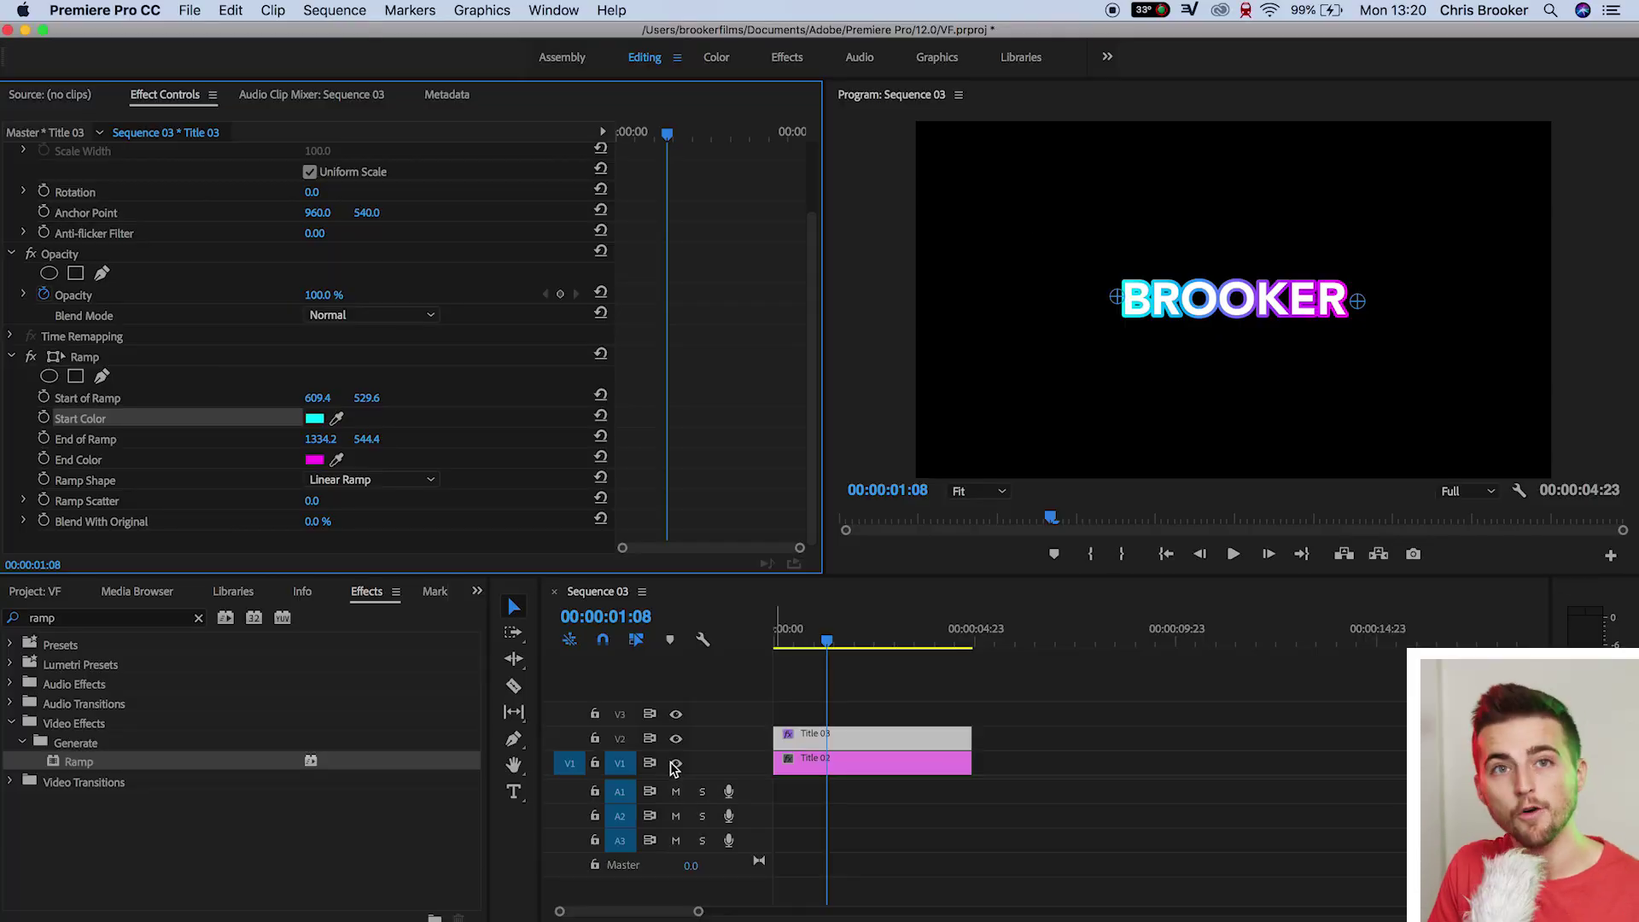
Change Title 02's BROOKER text fill from white to near-black red 362020.
{"action": "left_click", "coordinate": [676, 764]}
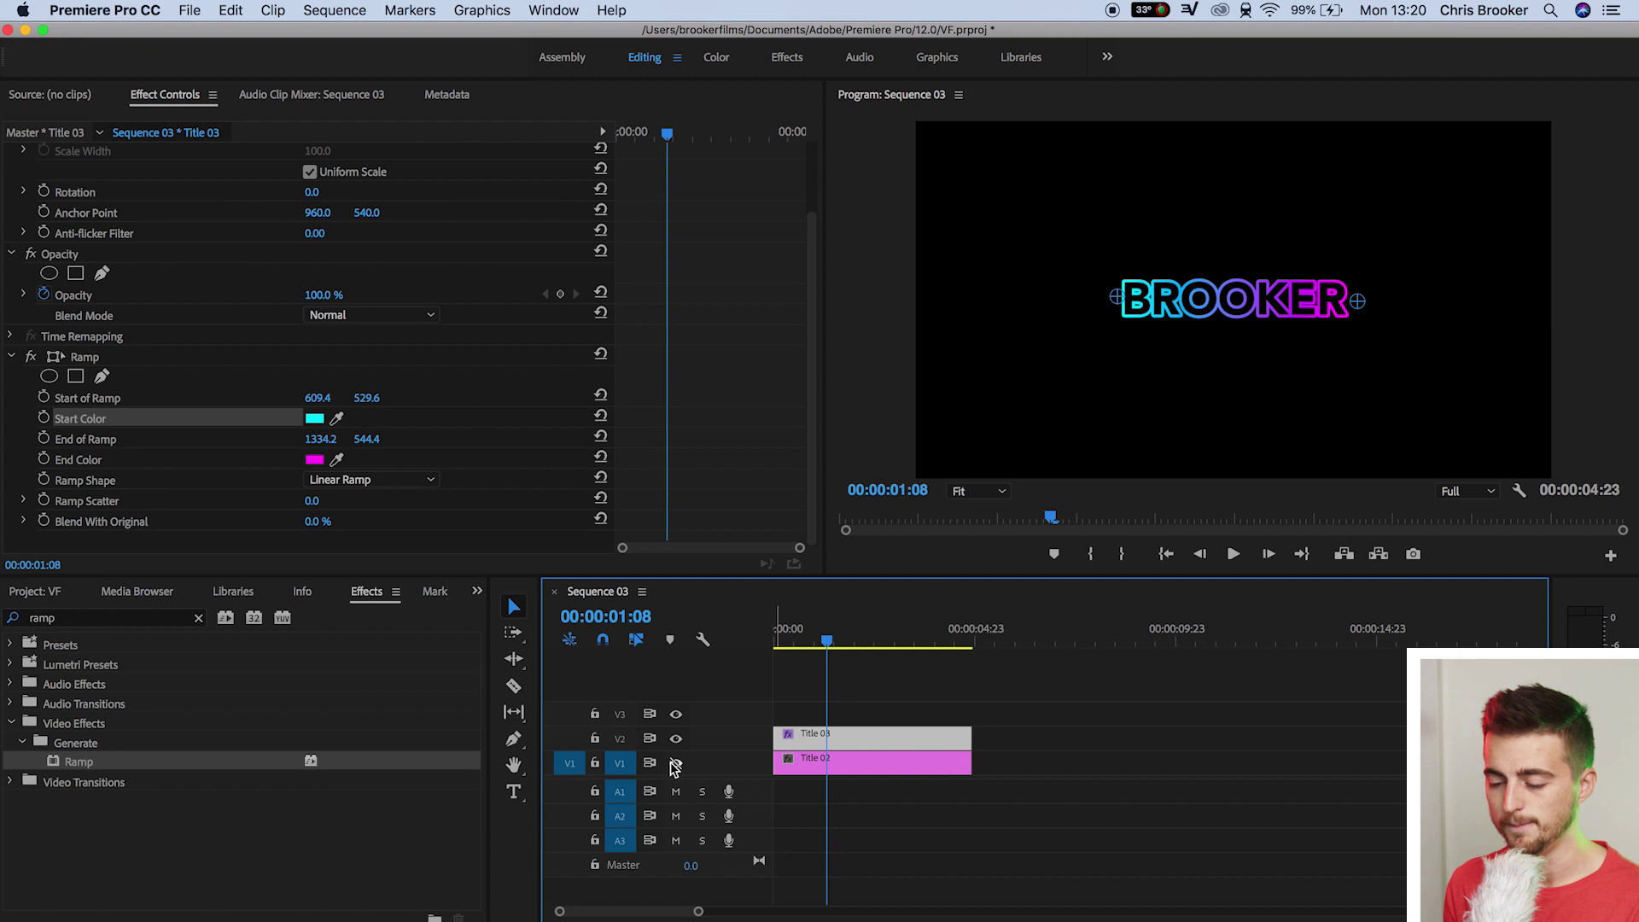
{"action": "left_click", "coordinate": [675, 764]}
{"action": "left_click", "coordinate": [825, 768]}
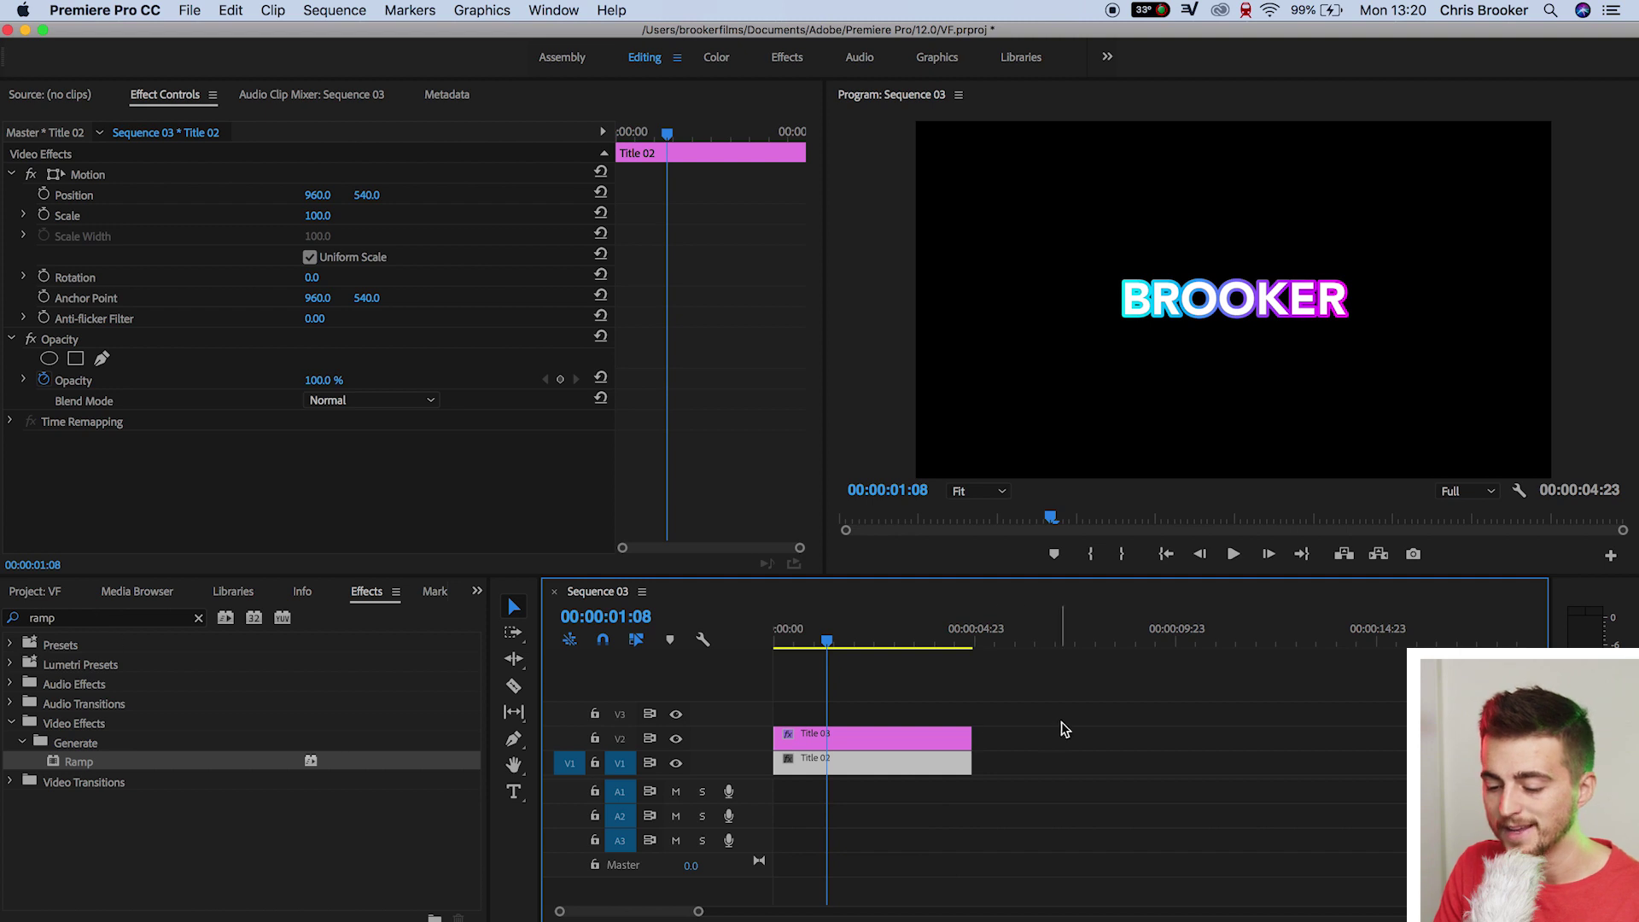
{"action": "double_click", "coordinate": [878, 756]}
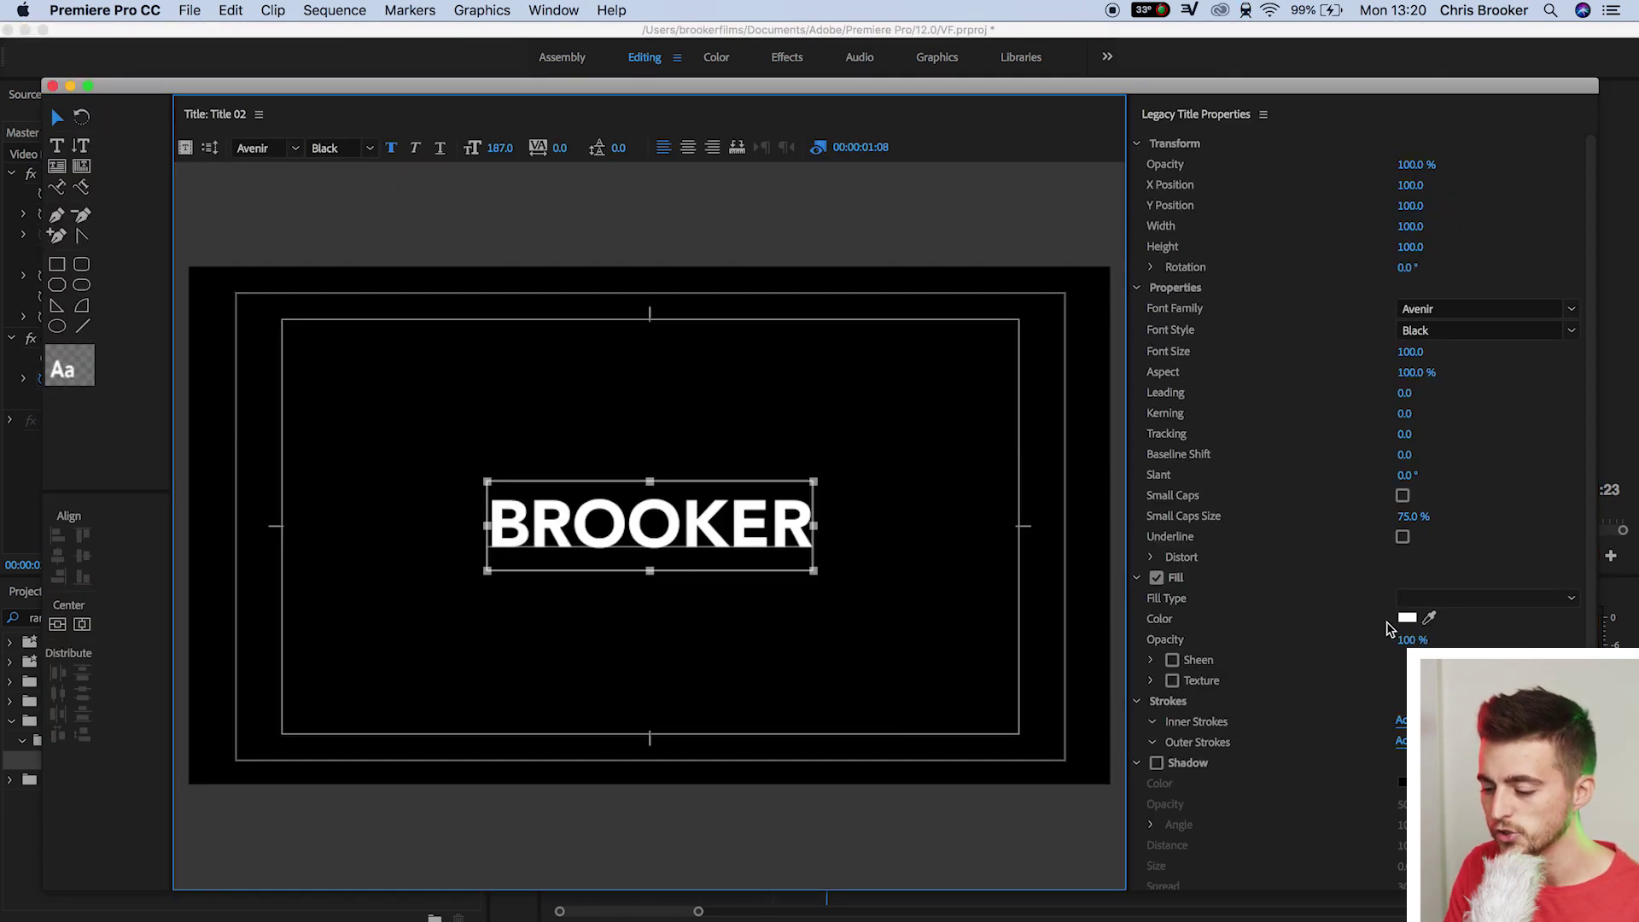
{"action": "left_click", "coordinate": [1407, 619]}
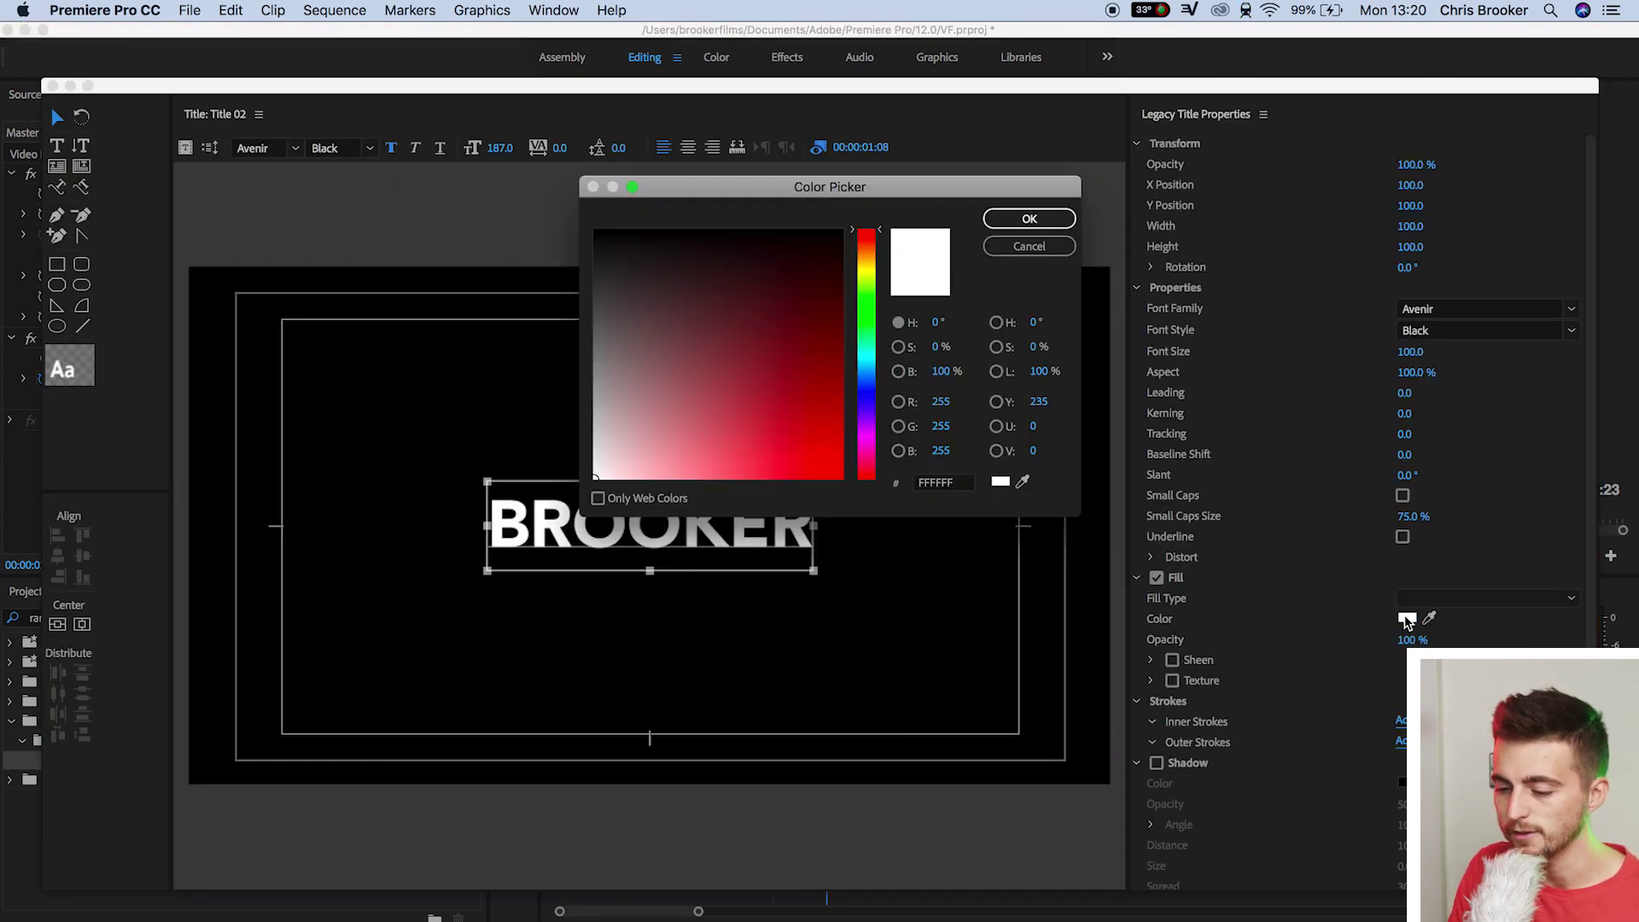
{"action": "left_click_drag", "start_coordinate": [839, 373], "coordinate": [692, 282]}
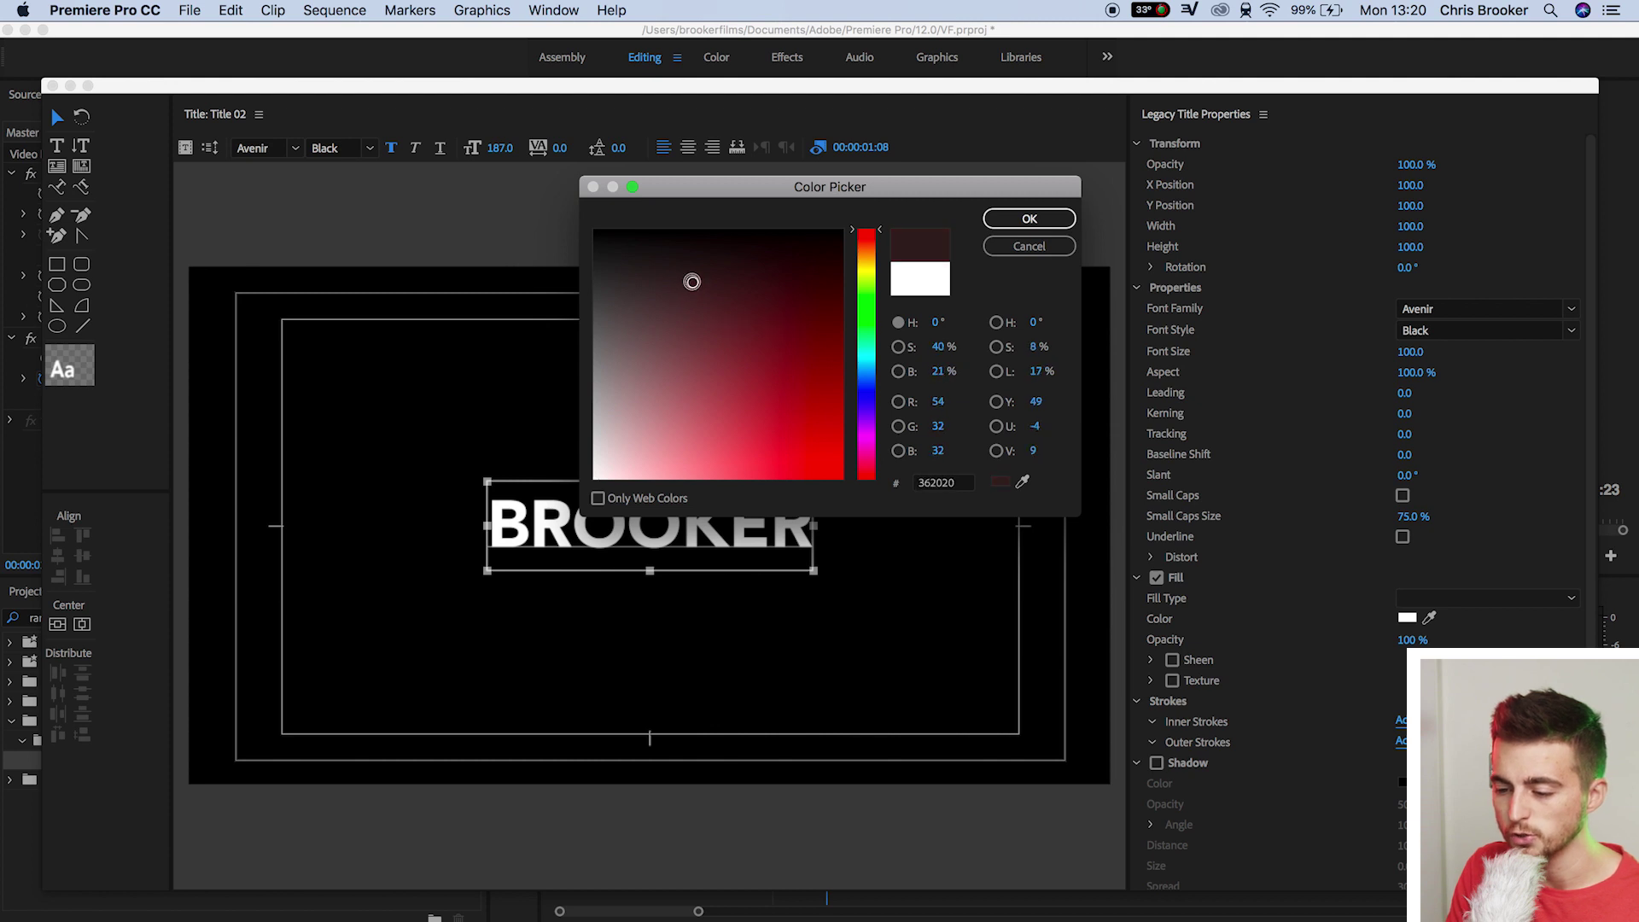
{"action": "left_click", "coordinate": [1028, 220]}
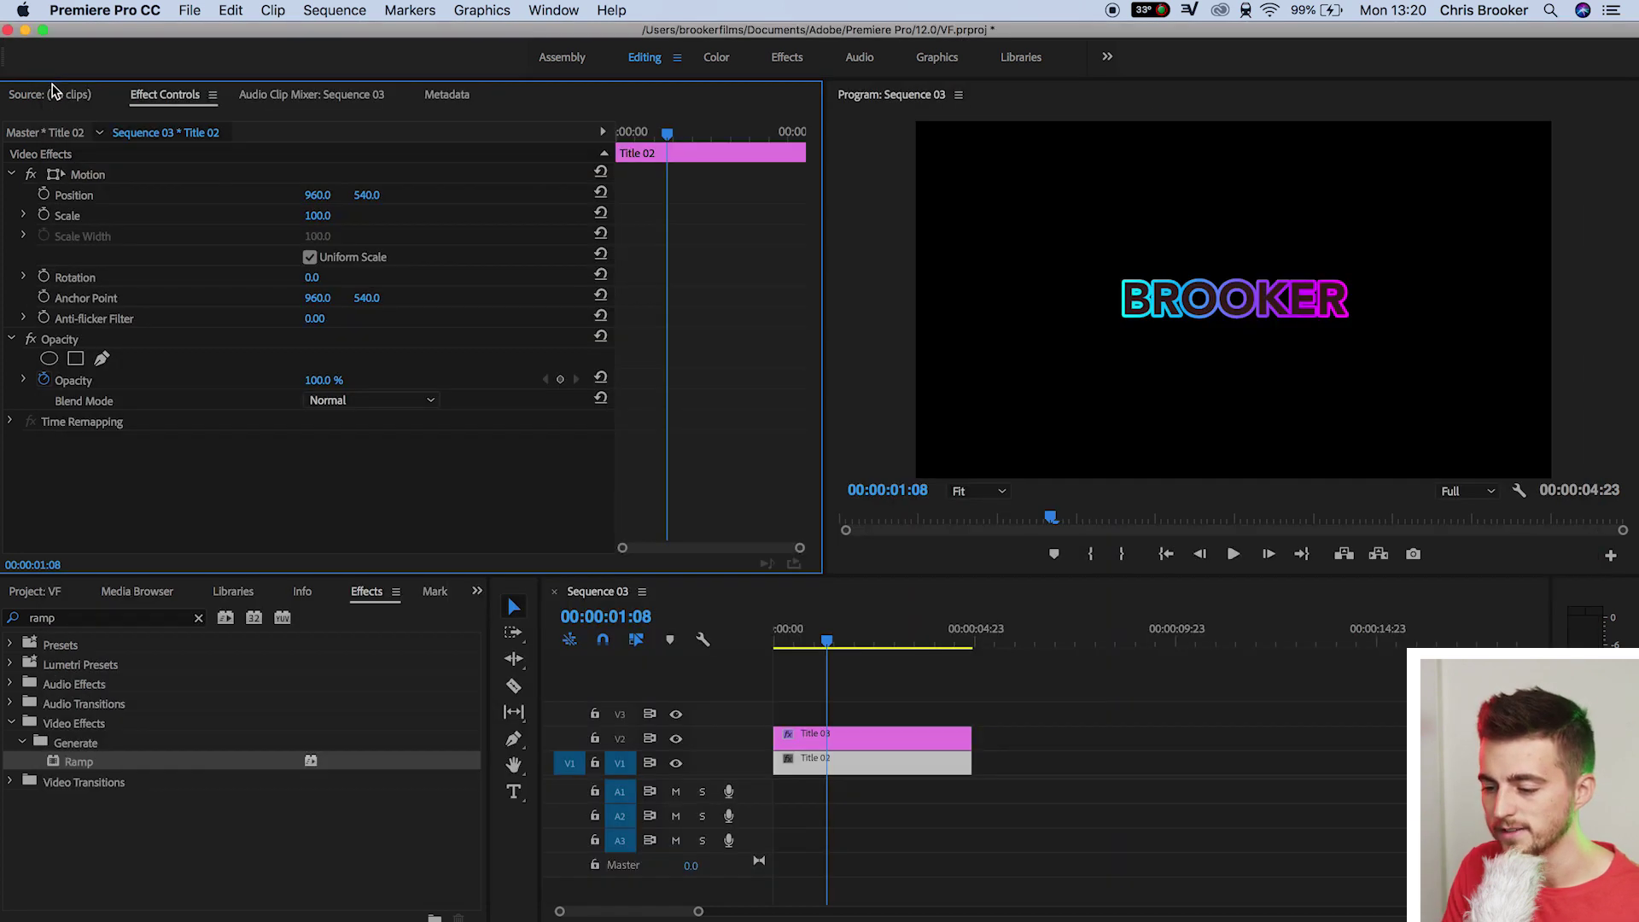
Close the Legacy Title editor and return to the sequence Timeline.
{"action": "left_click", "coordinate": [52, 86]}
{"action": "left_click", "coordinate": [866, 657]}
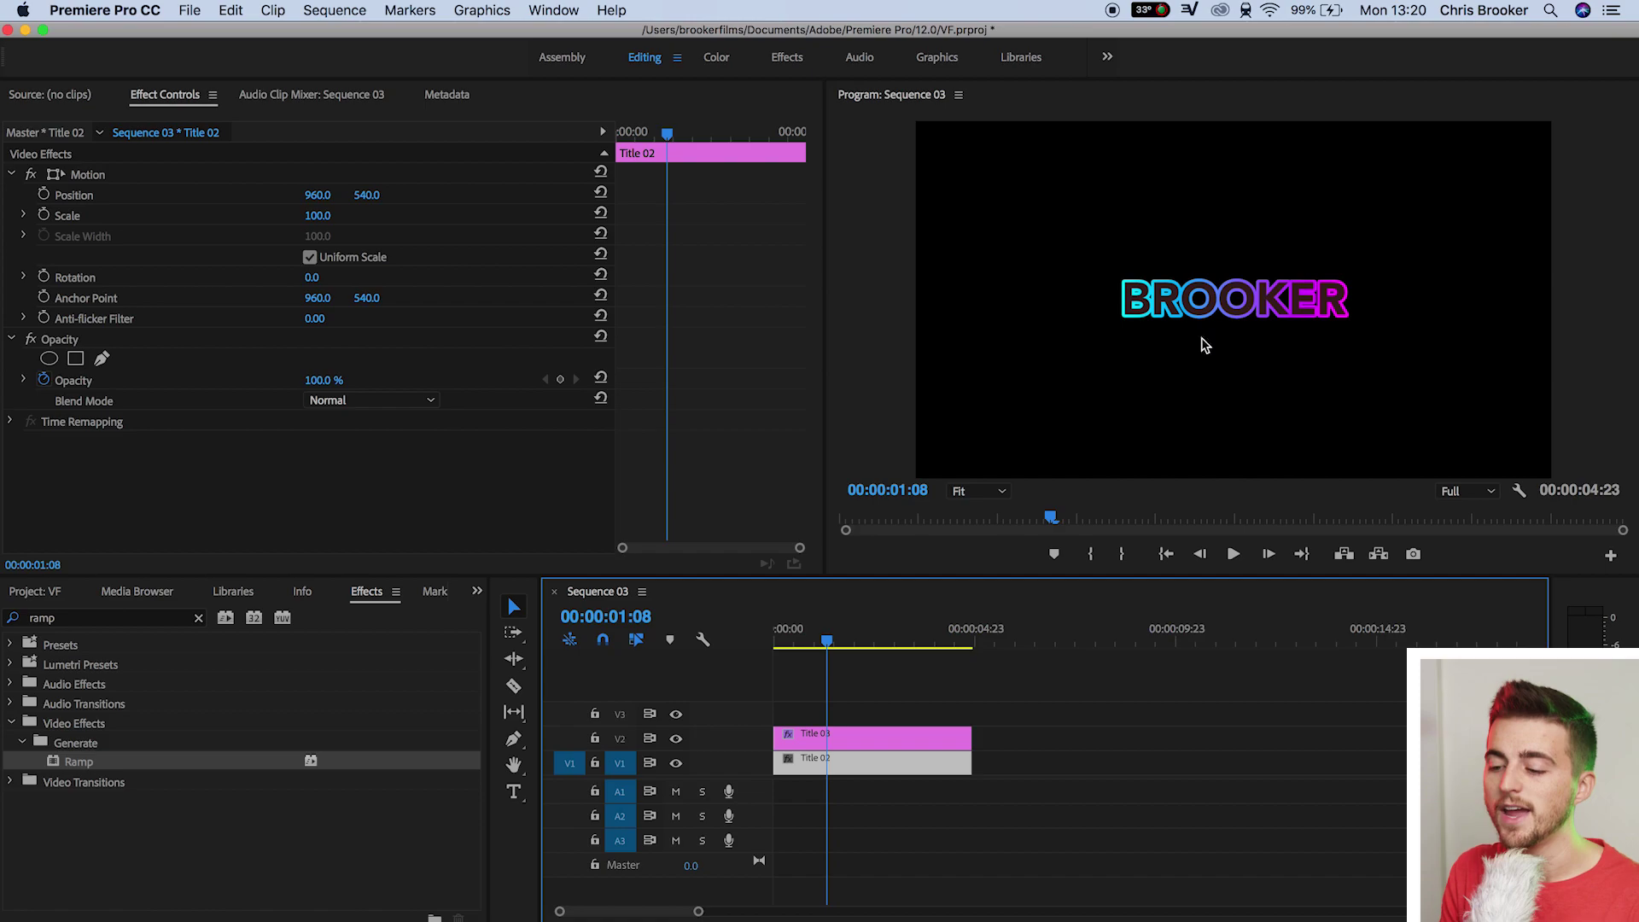